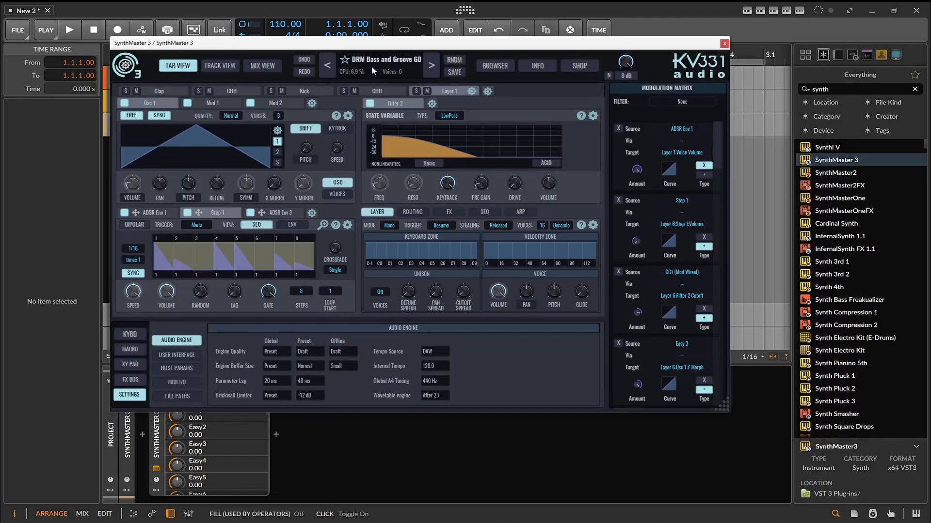
Step: Audition the consecutive drum presets from DRM Battle YY to DRM Hat Kick
click(429, 66)
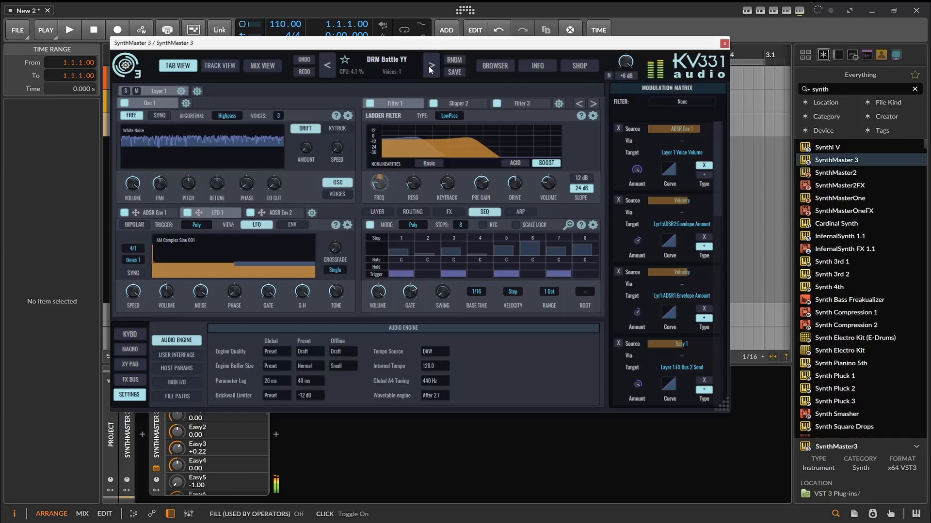
click(429, 66)
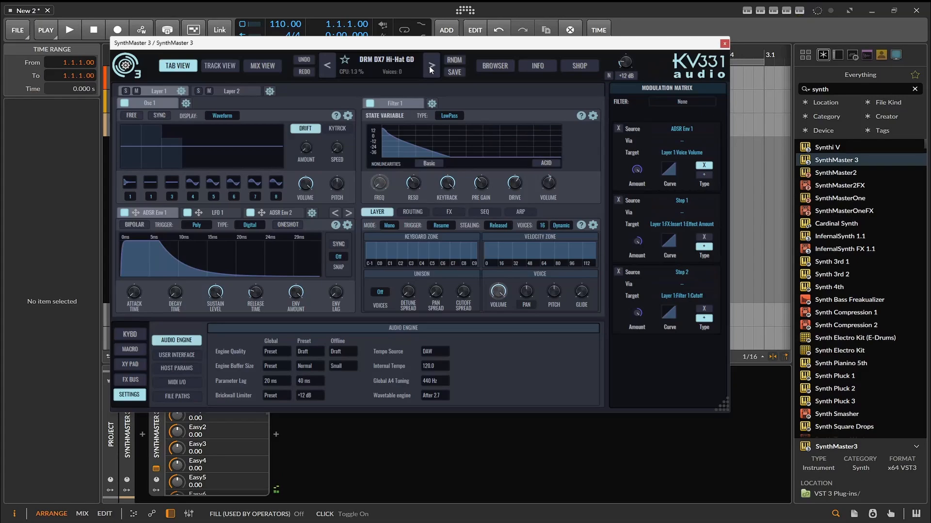
click(429, 66)
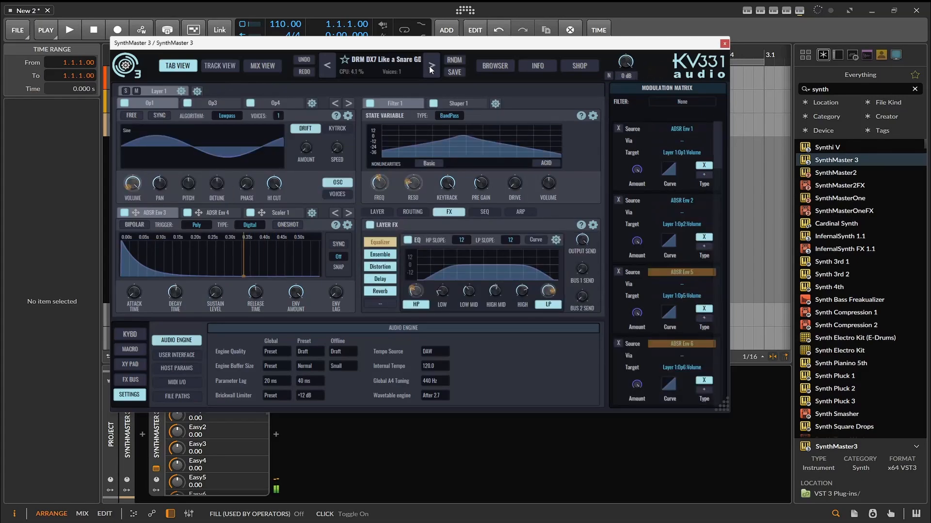
click(429, 66)
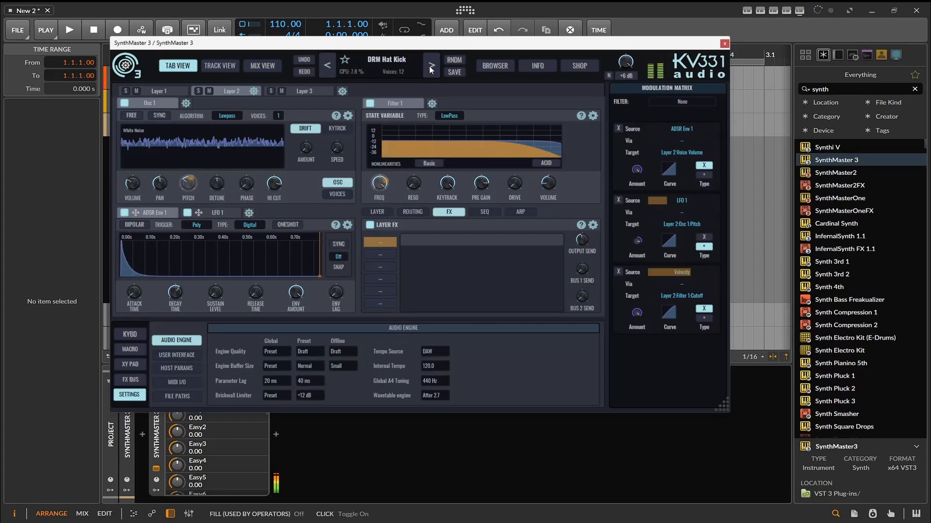
Step: Open the preset browser and audition AR DL Machnine Hats KS, AR Raining and AR Runner near the start of the preset list
click(486, 67)
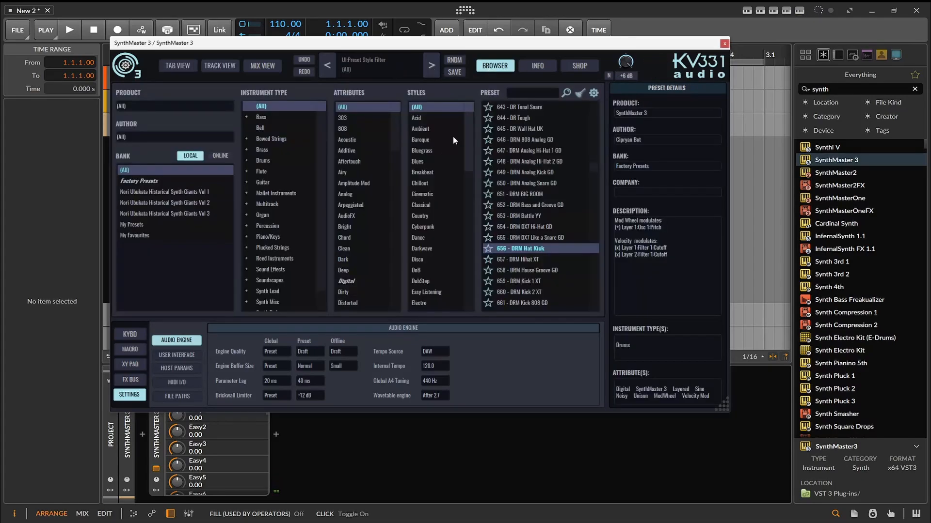
scroll(561, 182, down, 5)
scroll(561, 185, up, 15)
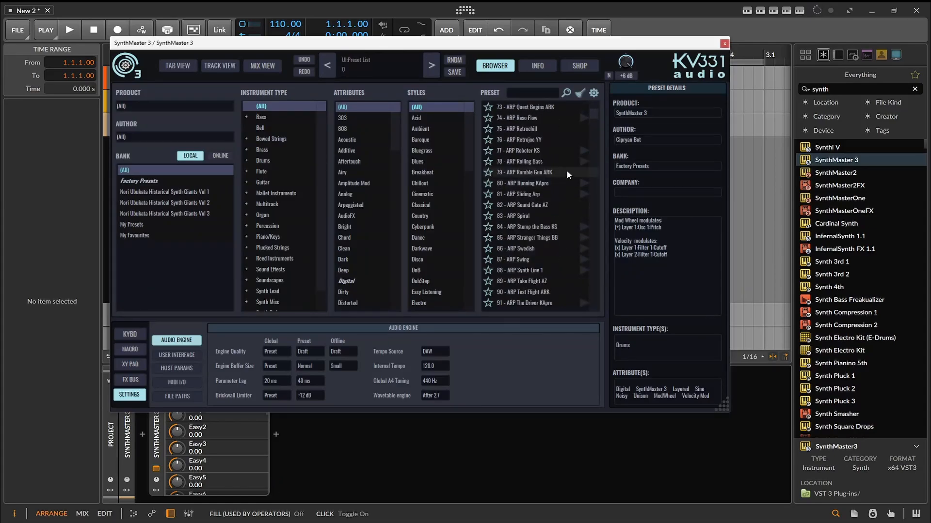
scroll(591, 136, up, 5)
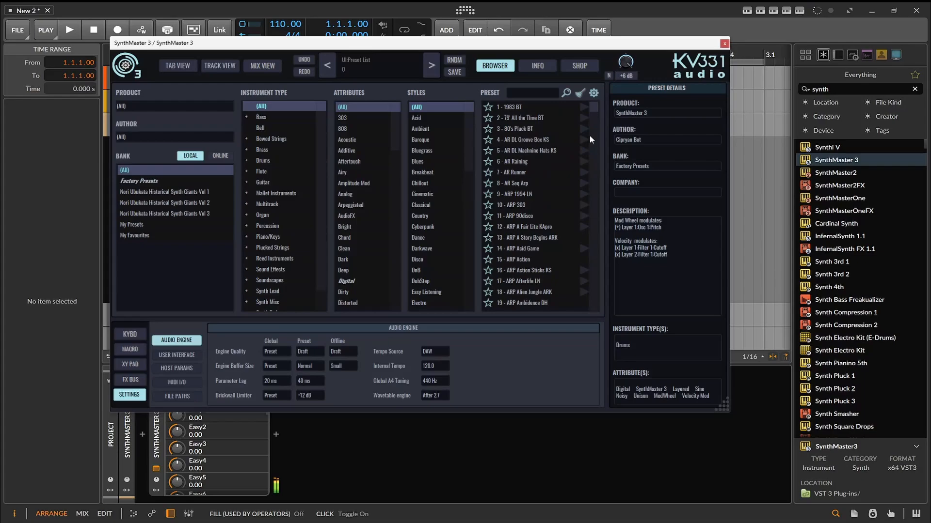
click(558, 151)
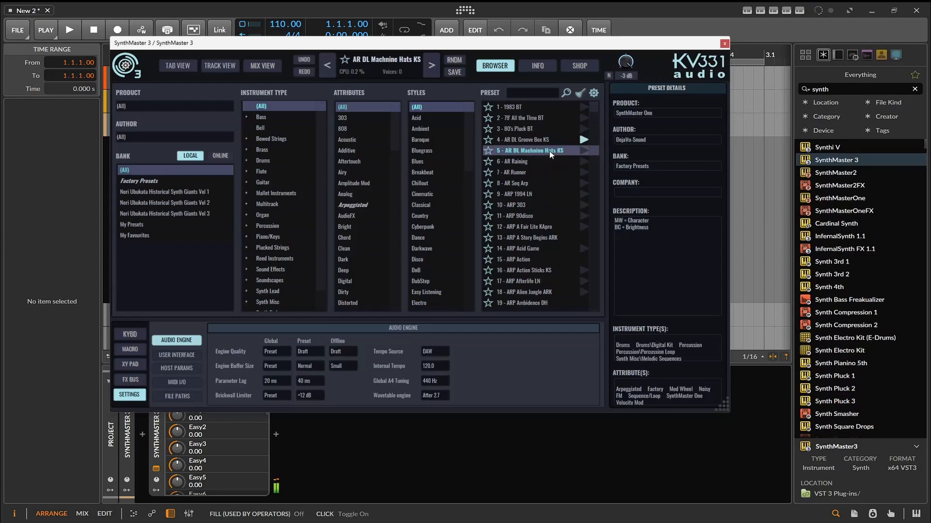
click(584, 160)
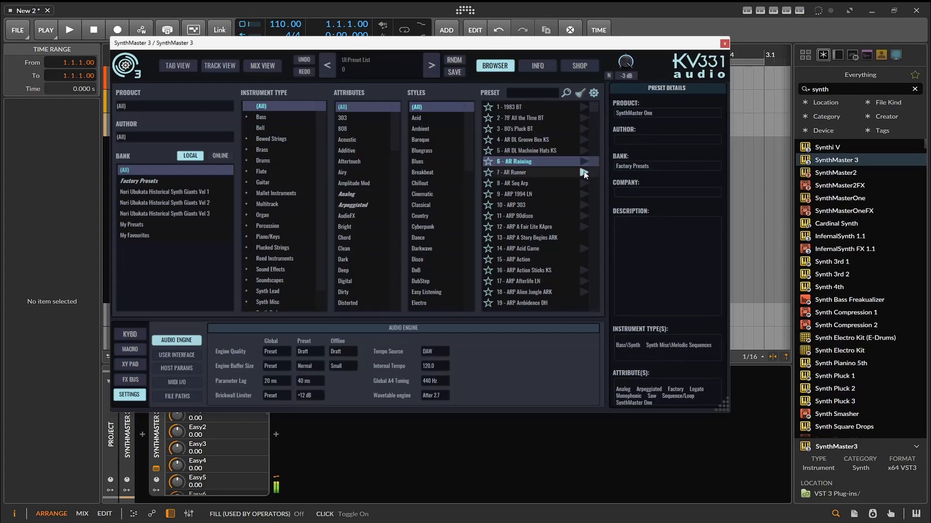
click(584, 173)
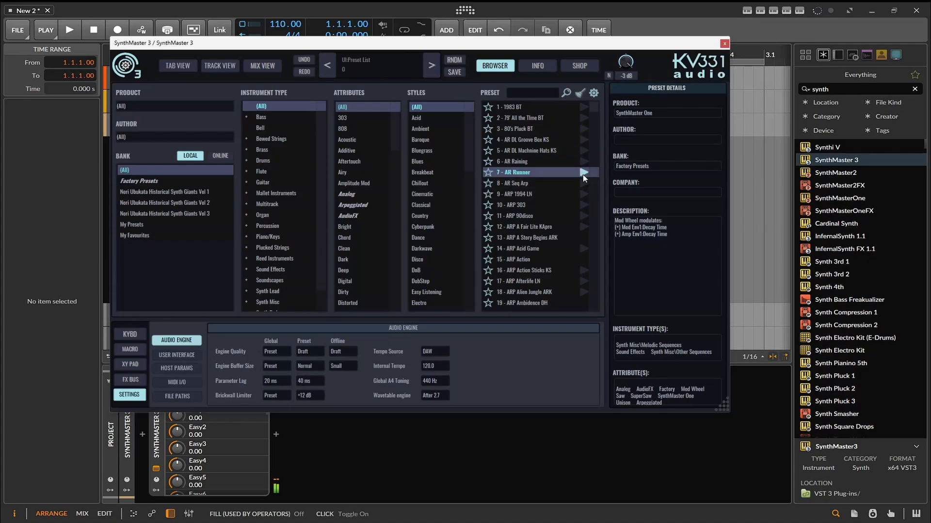
Step: Load the AR Runner preset and show its oscillators, filters and effects in tab view
click(526, 171)
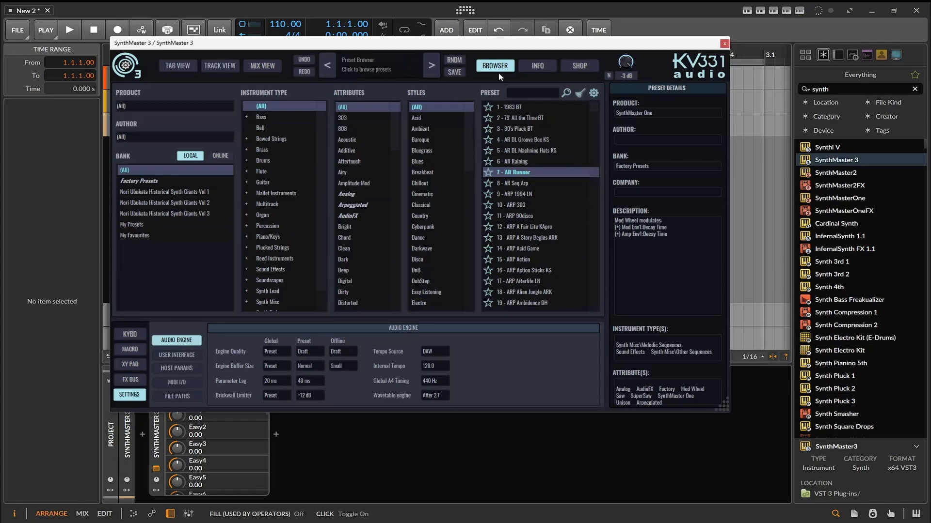
click(518, 170)
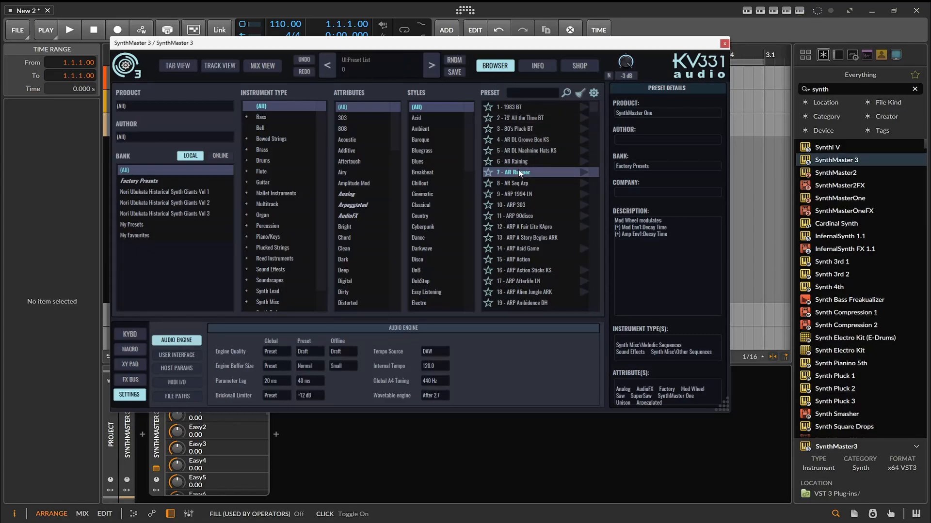
click(519, 170)
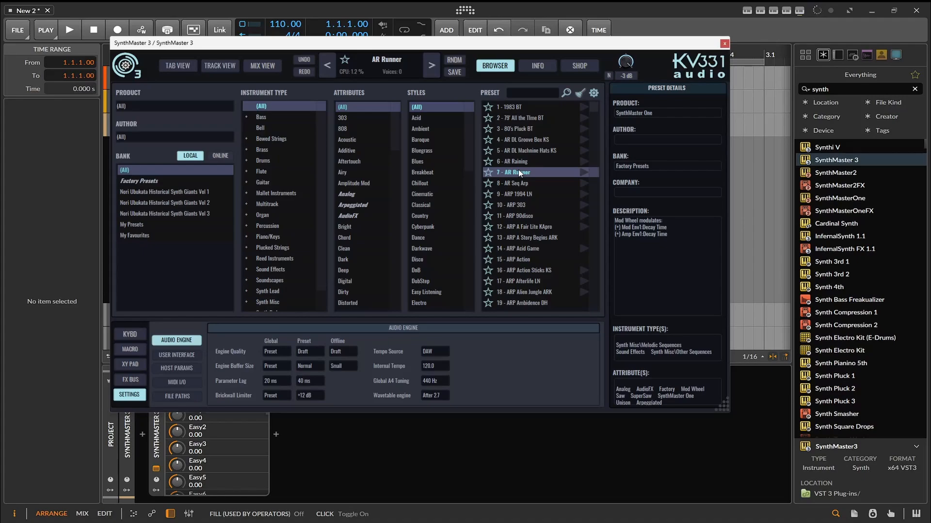
click(529, 66)
click(508, 65)
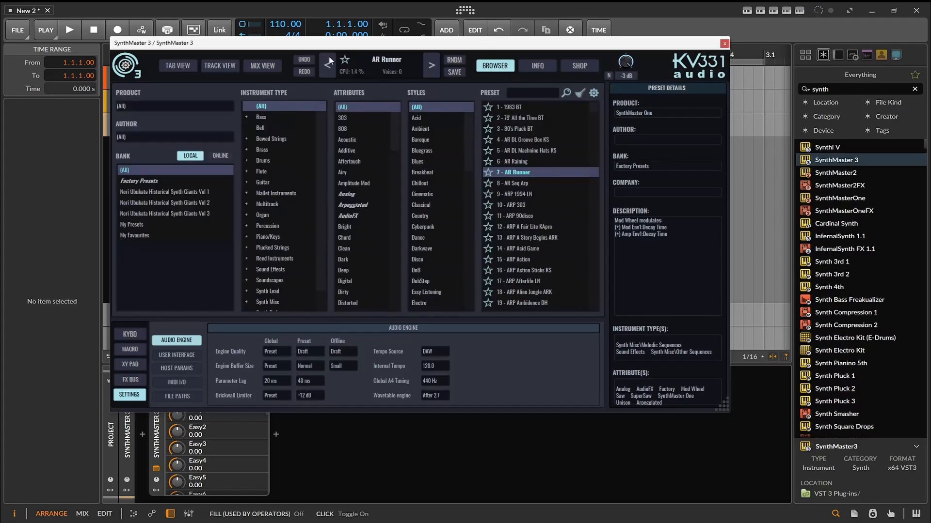
click(187, 70)
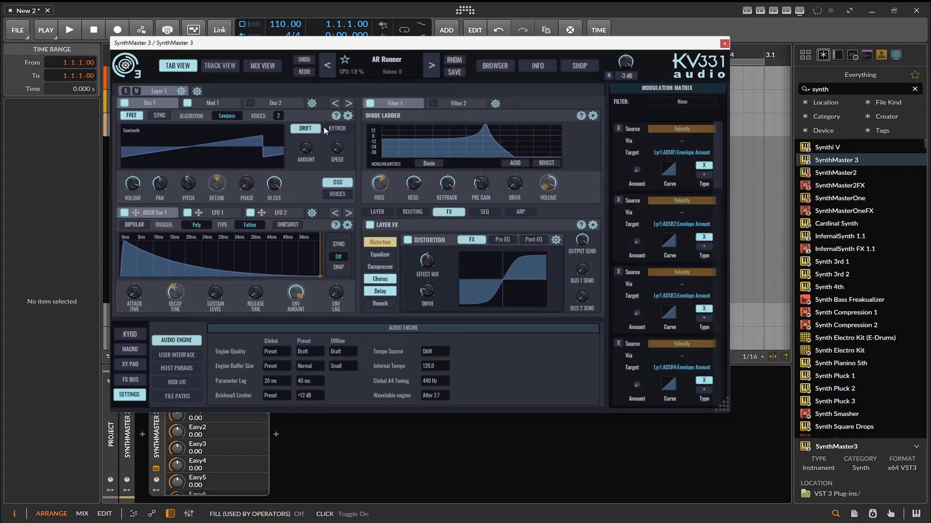
Step: Audition the following arpeggio presets one after another, from AR Seq Arp to ARP Aria DH
click(435, 66)
click(325, 67)
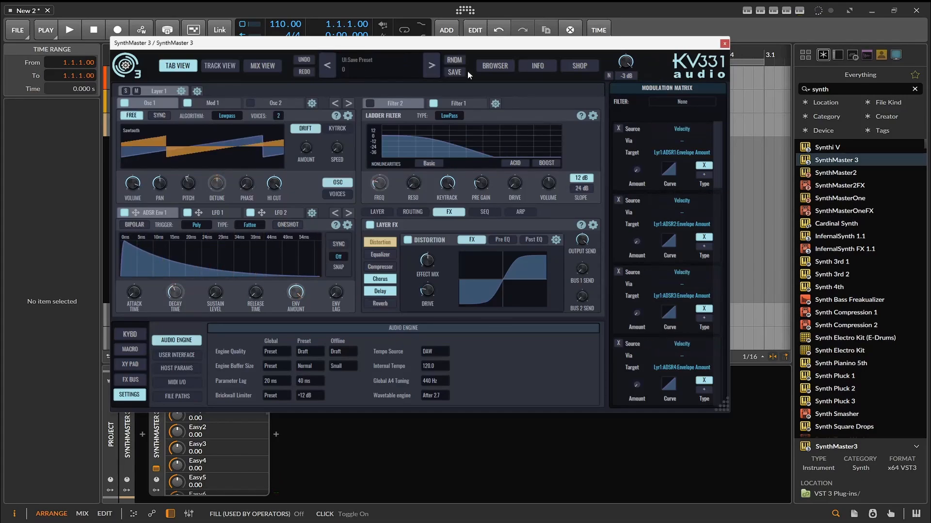
click(435, 70)
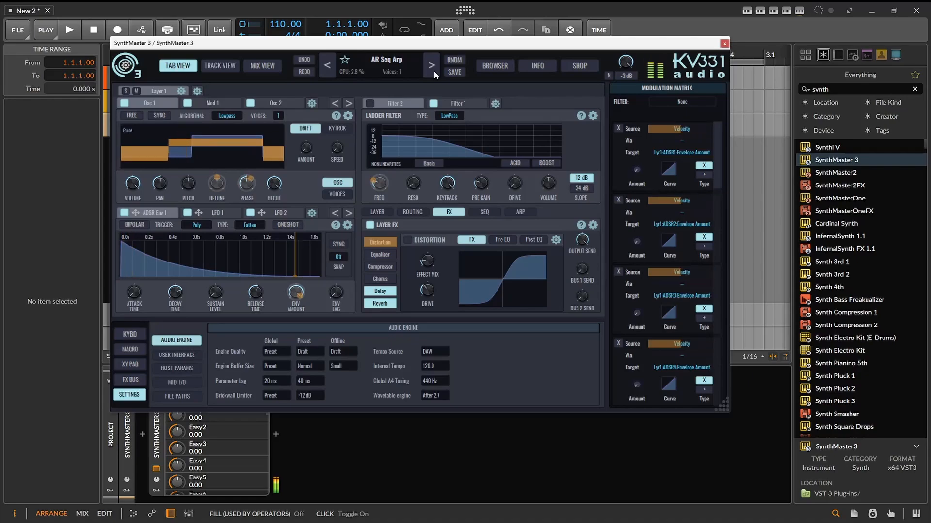
click(434, 71)
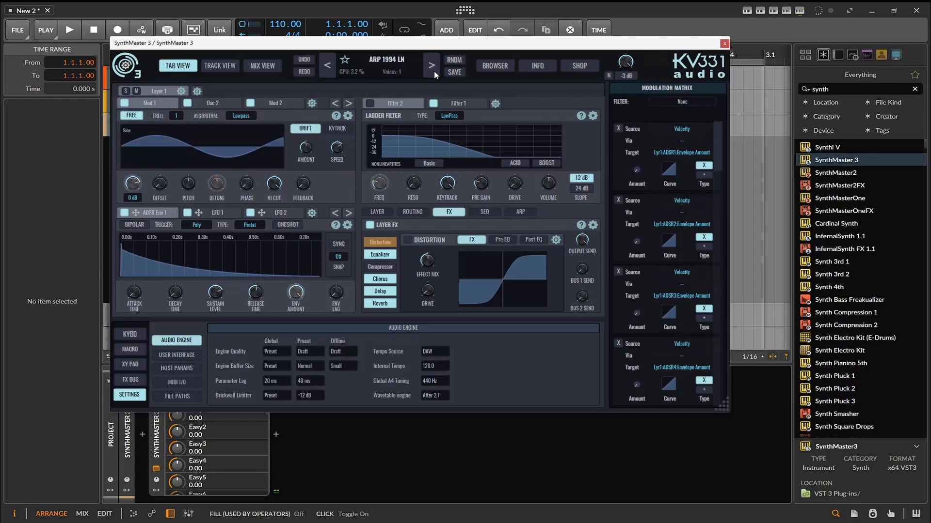
click(434, 70)
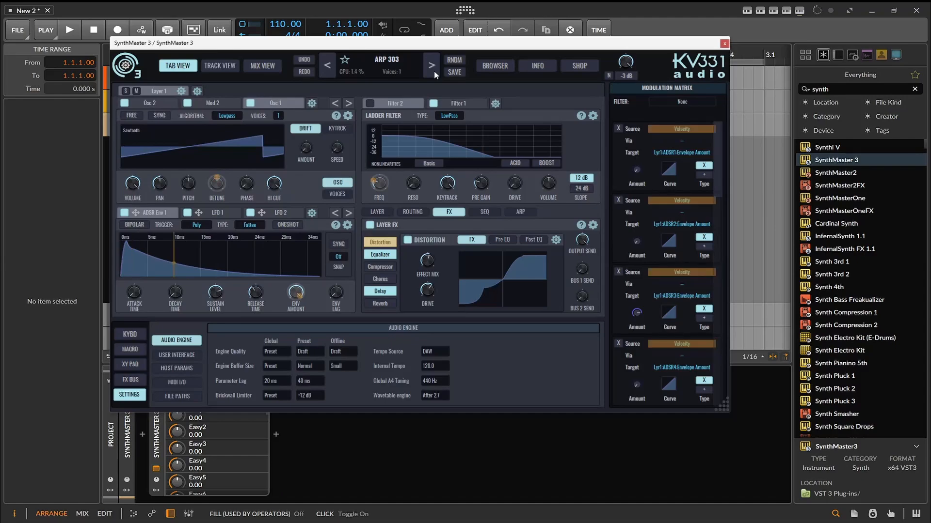
click(435, 70)
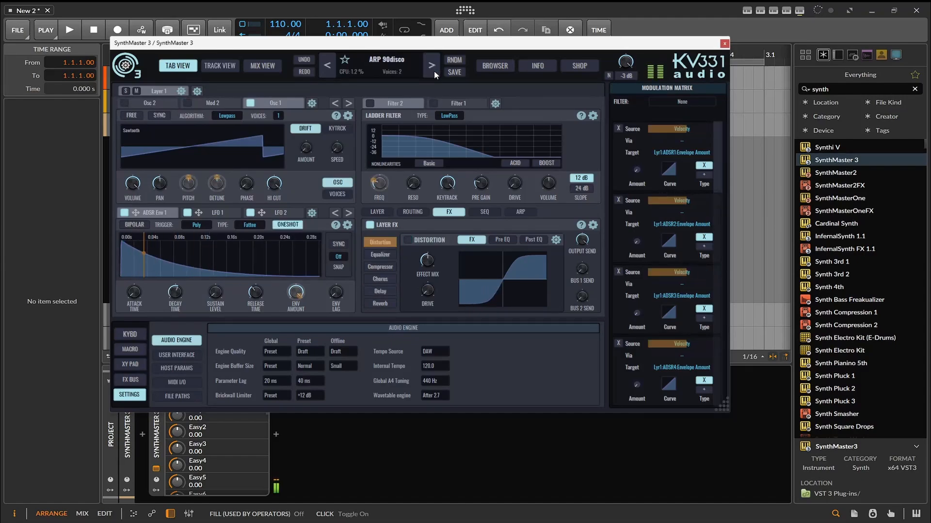
click(434, 71)
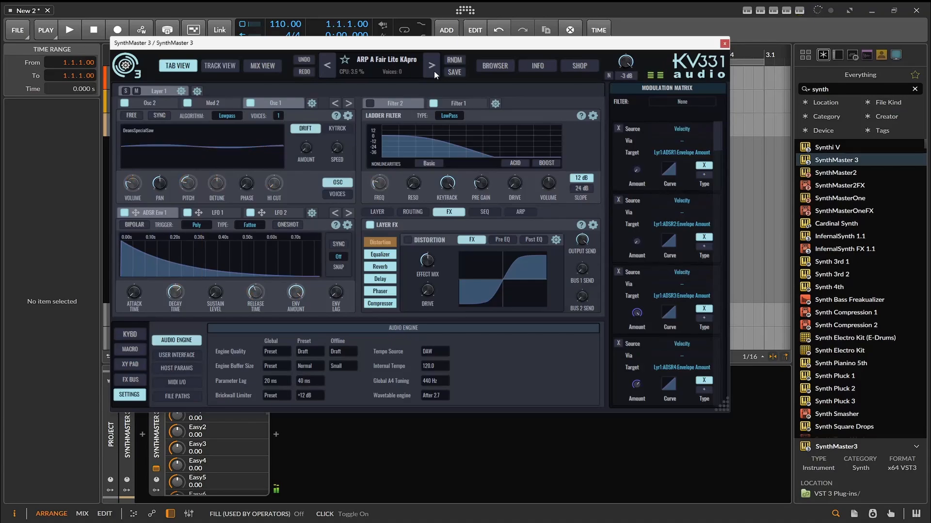
click(434, 71)
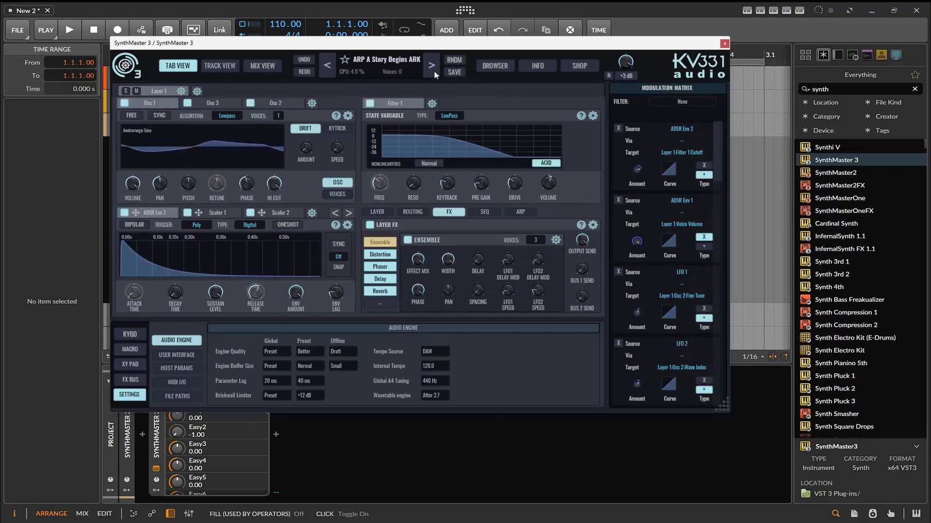
click(434, 71)
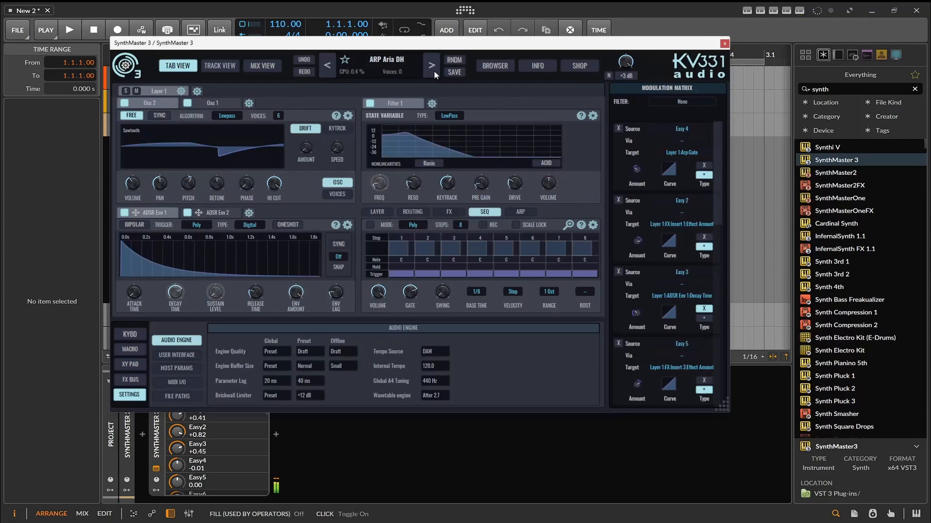
Step: Audition the bass presets BAS Cytron Bass and BAS Cyberfunk ARK in the browser, then load BAS Core Filament ARK and show it in tab view
click(494, 66)
scroll(501, 173, down, 20)
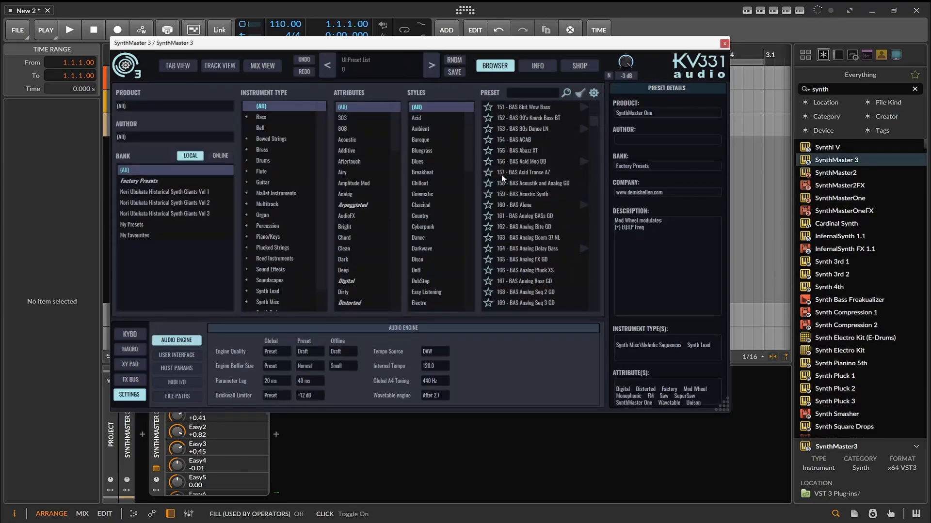
click(529, 213)
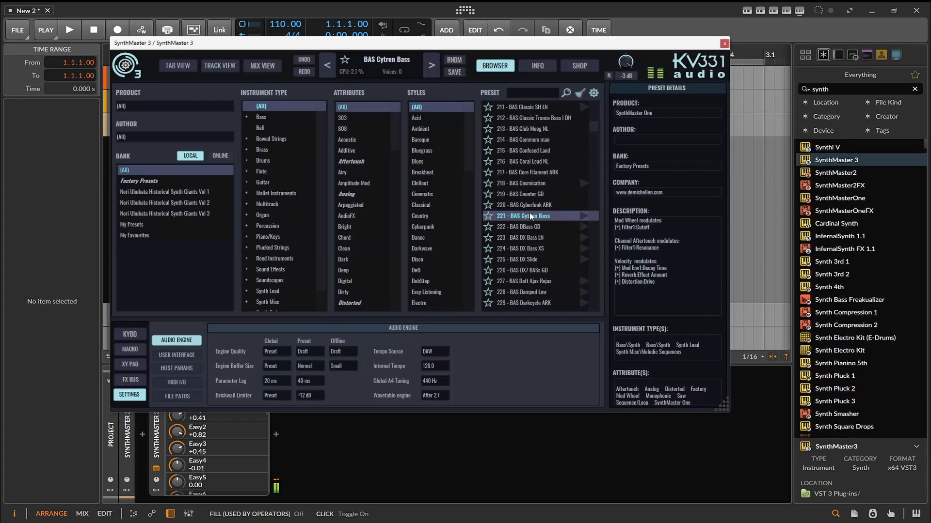
click(529, 206)
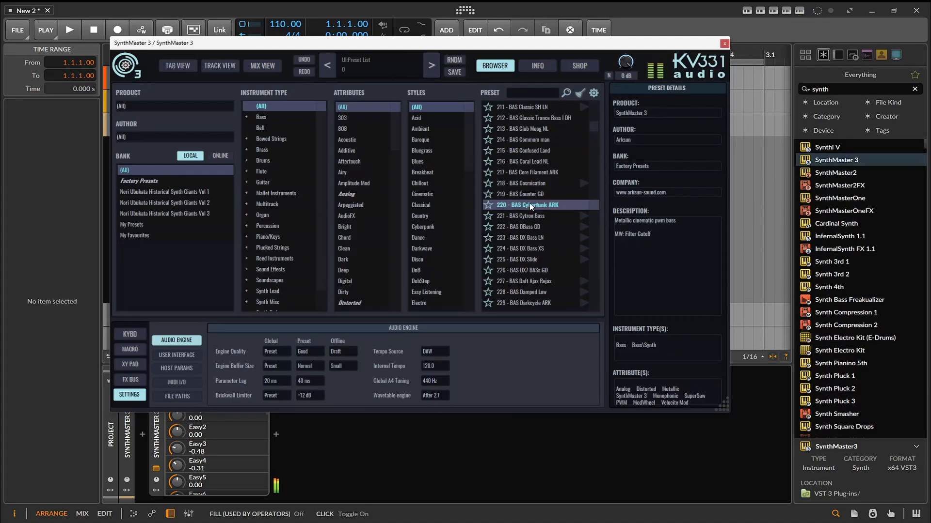
click(527, 169)
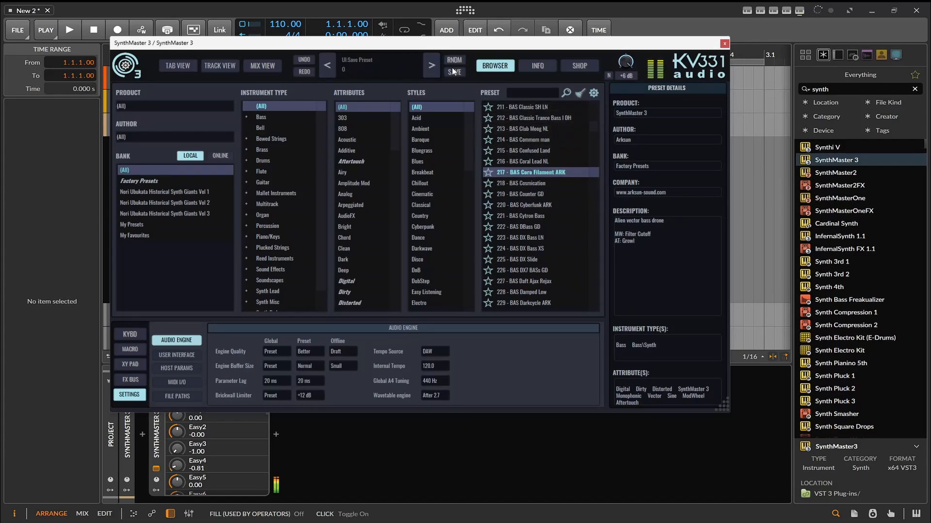
click(173, 65)
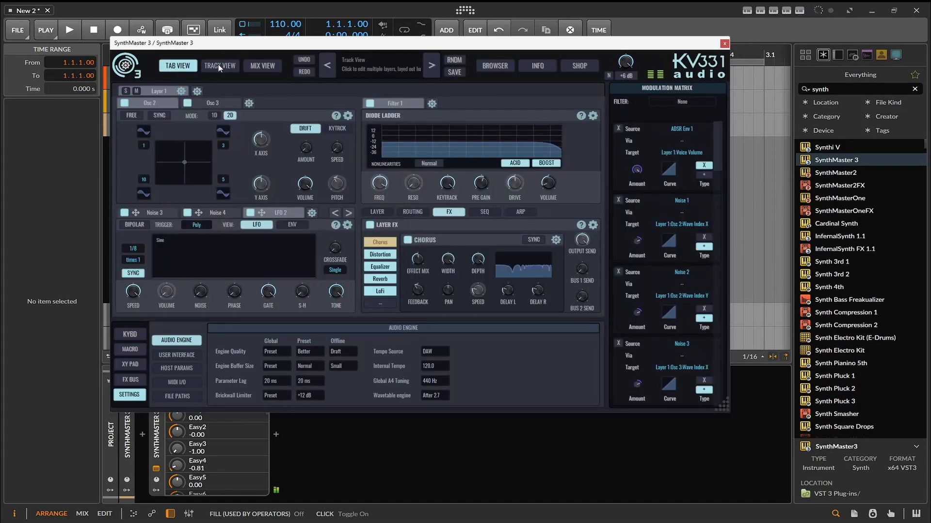
Step: Switch to track view and examine the keyboard, macro, XY pad, FX bus and settings sections, returning to the keyboard
click(220, 66)
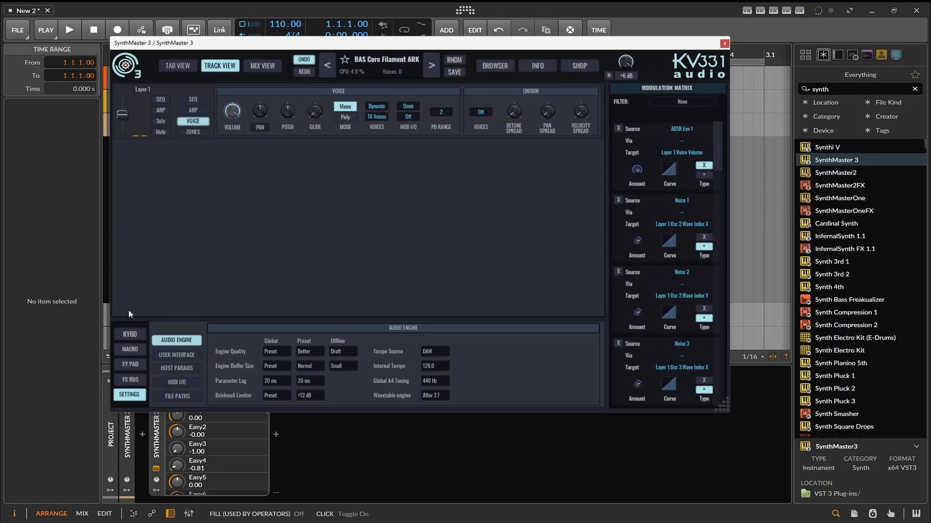
click(129, 334)
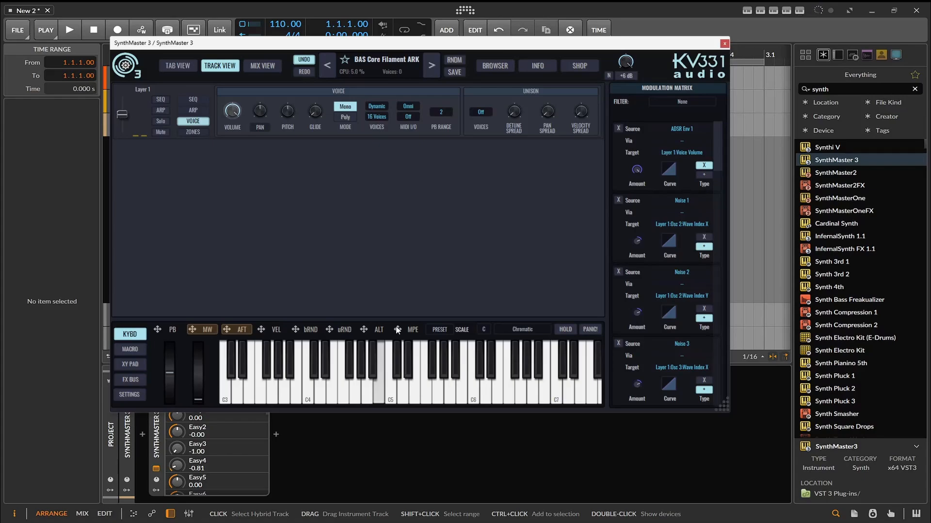
click(127, 350)
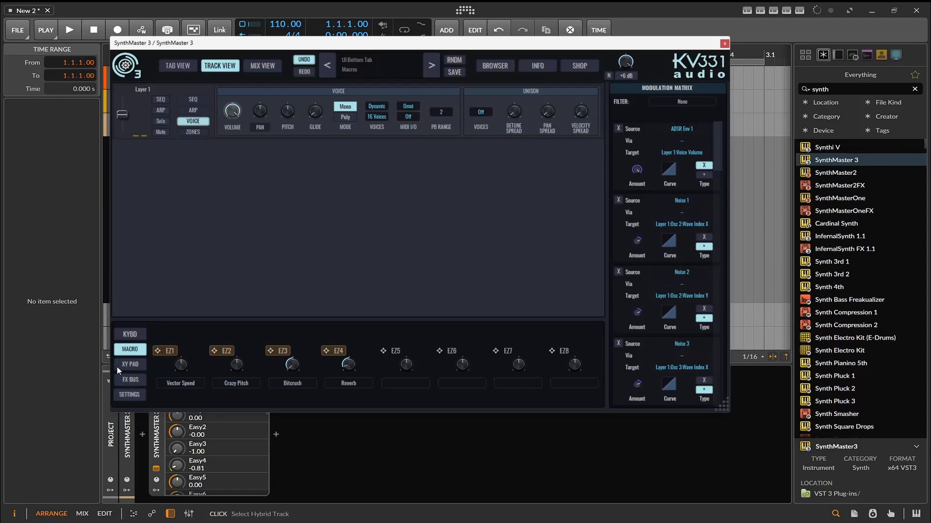
click(118, 367)
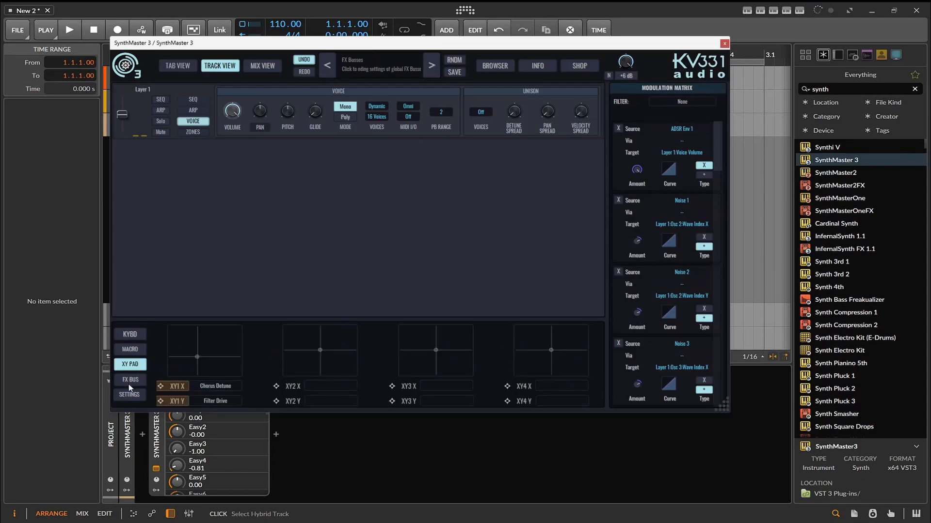
click(129, 383)
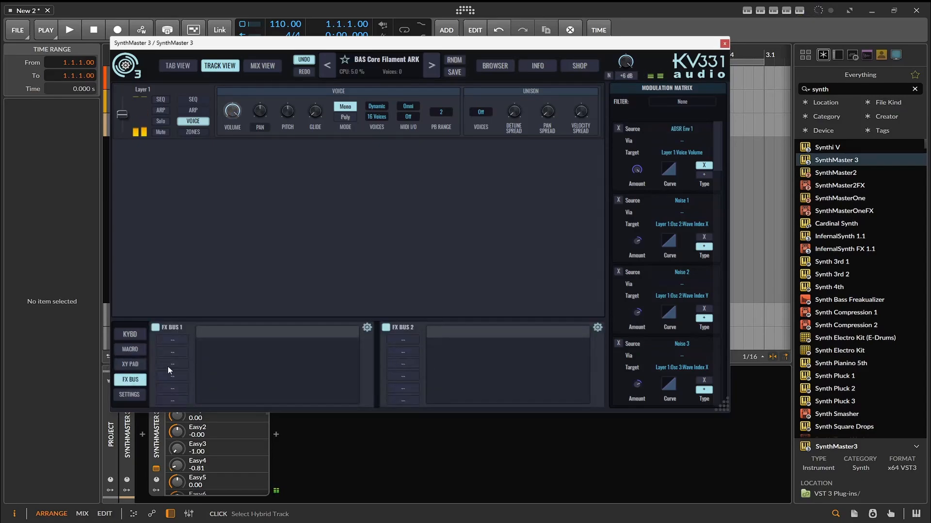
click(117, 396)
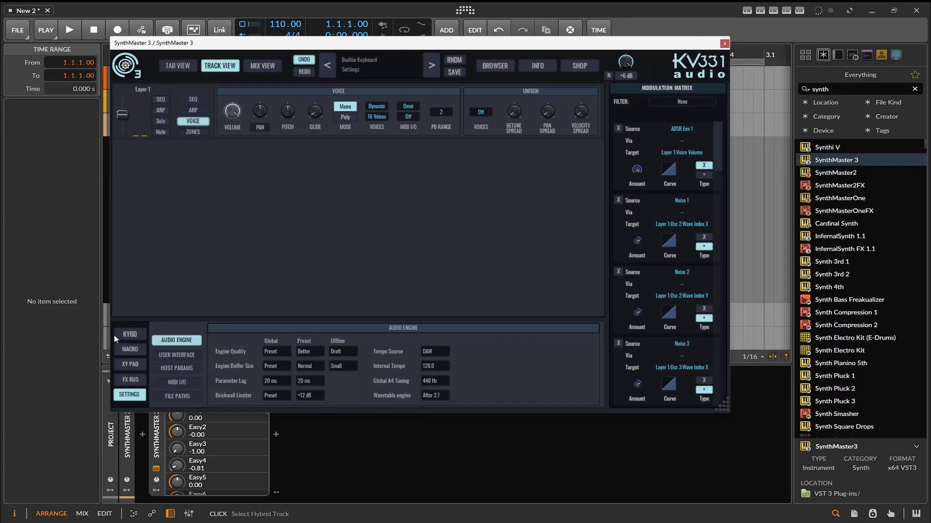
click(127, 333)
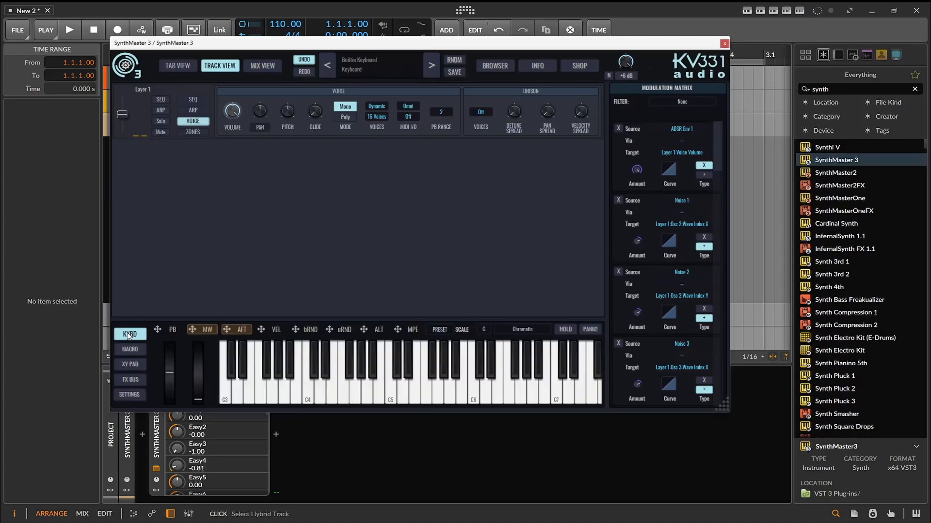
Step: Look at the mix view, return to tab view and add a new layer to the preset
click(272, 70)
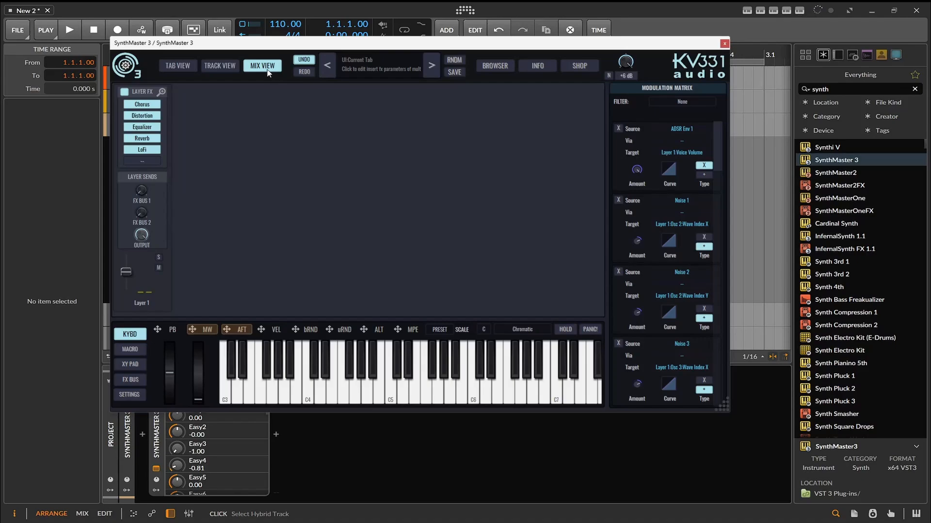
click(165, 68)
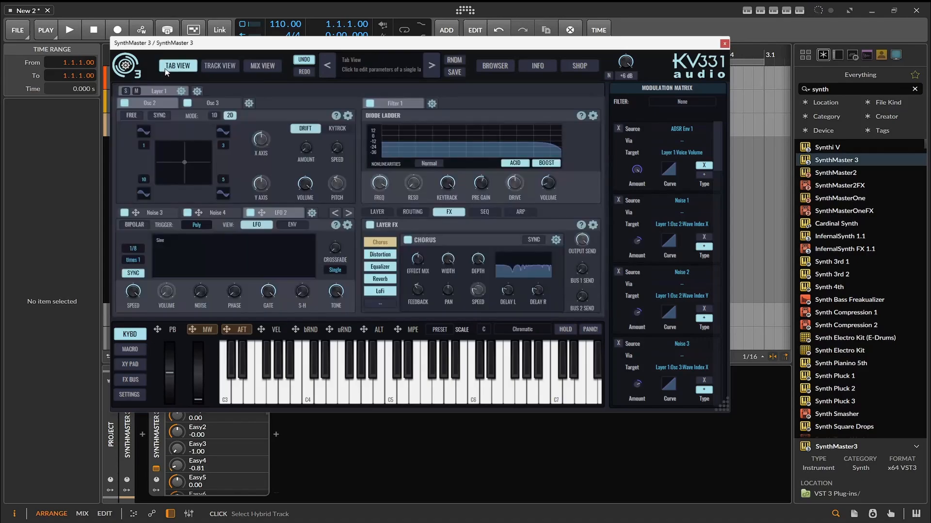
click(197, 92)
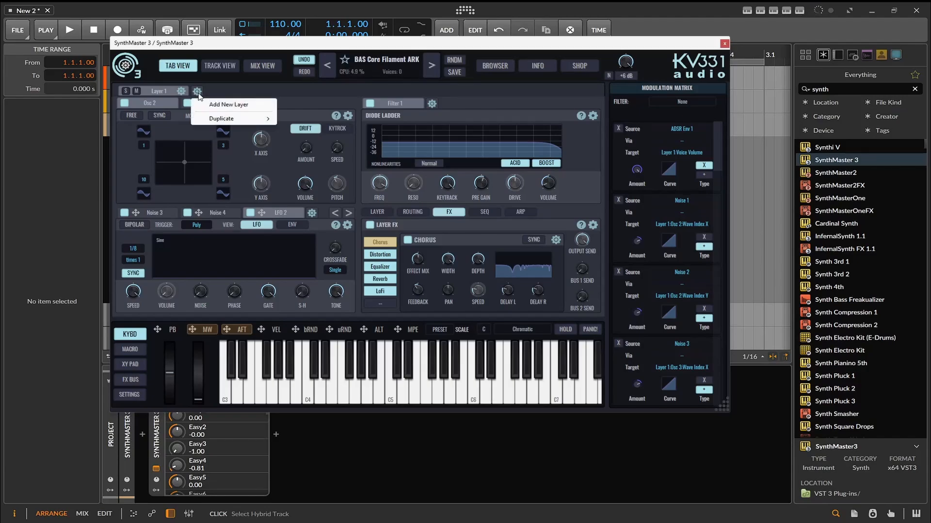
click(230, 105)
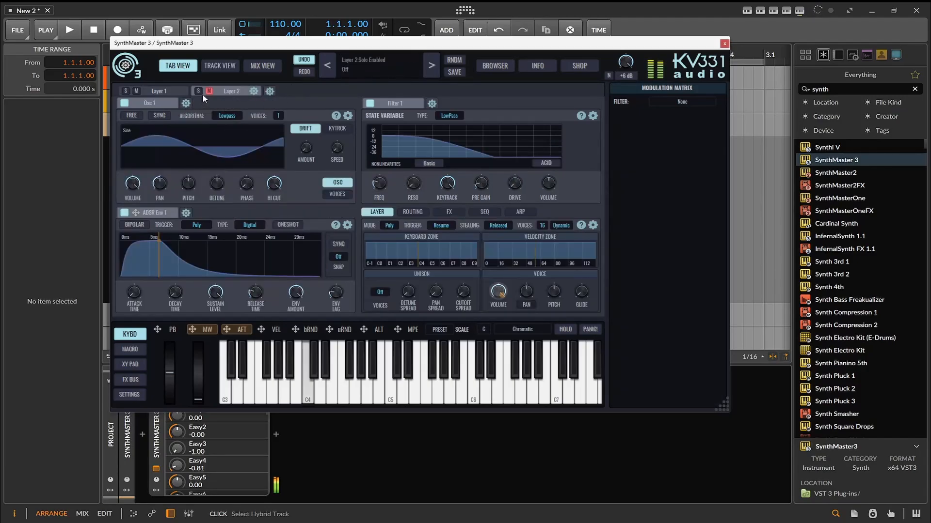
Step: Unmute Layer 2 and compare its oscillator with the oscillators of Layer 1, ending on Layer 2
click(208, 92)
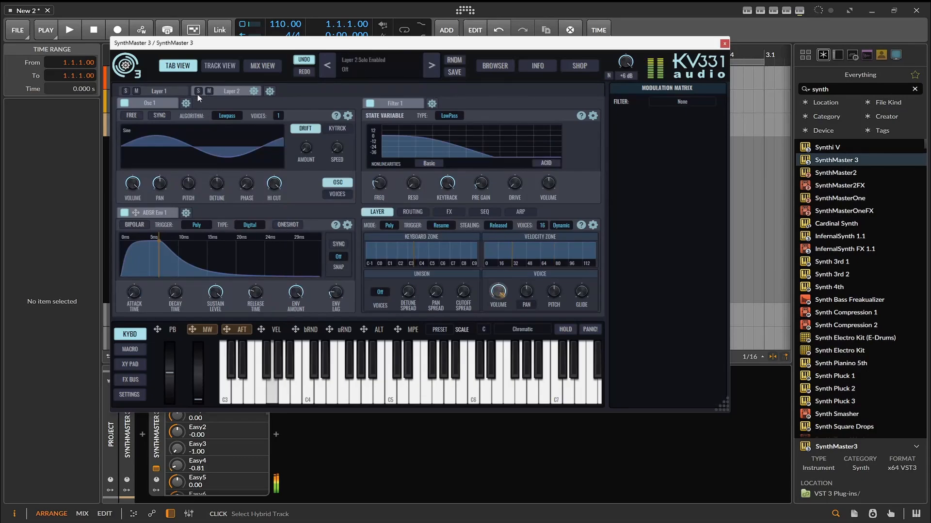
click(165, 92)
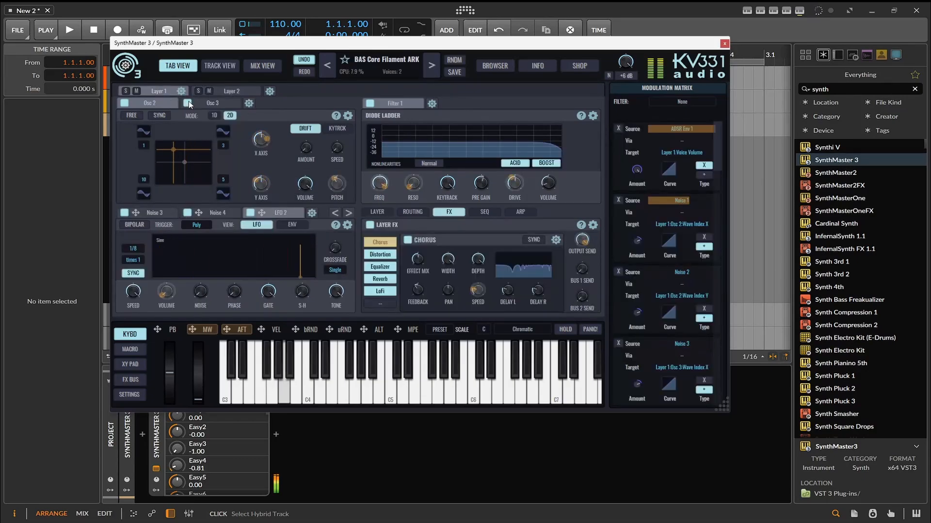
click(214, 103)
click(220, 93)
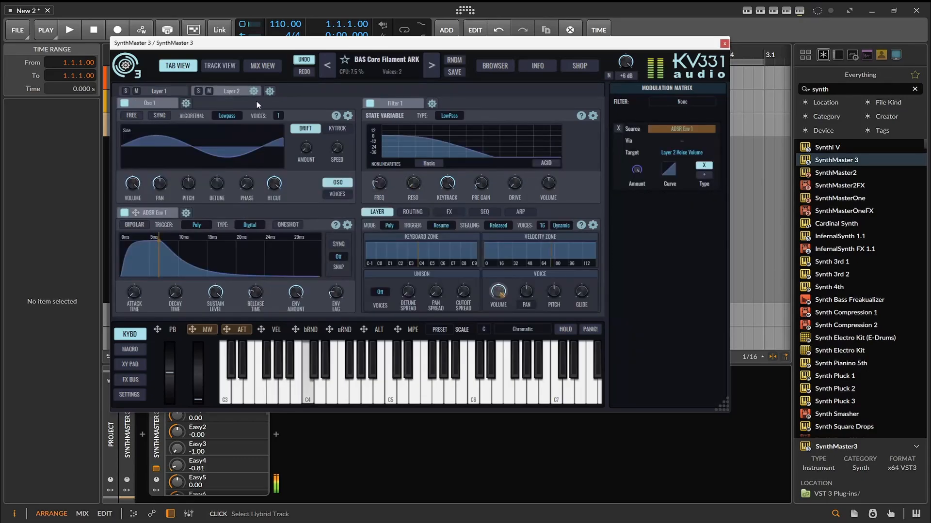
Step: Adjust the drift, pan, pitch and phase of Layer 2's Osc 1 and detune it by about 15 cents
drag(306, 151, 311, 131)
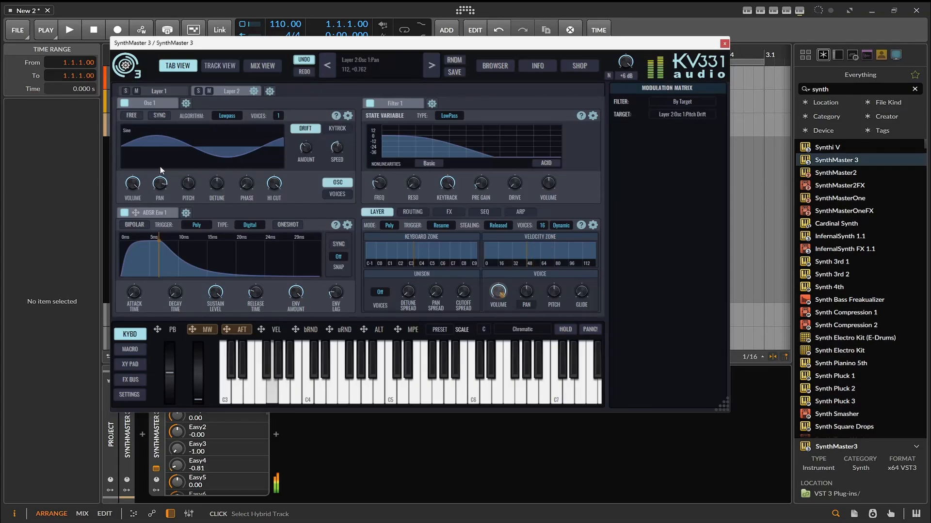
drag(189, 202, 187, 173)
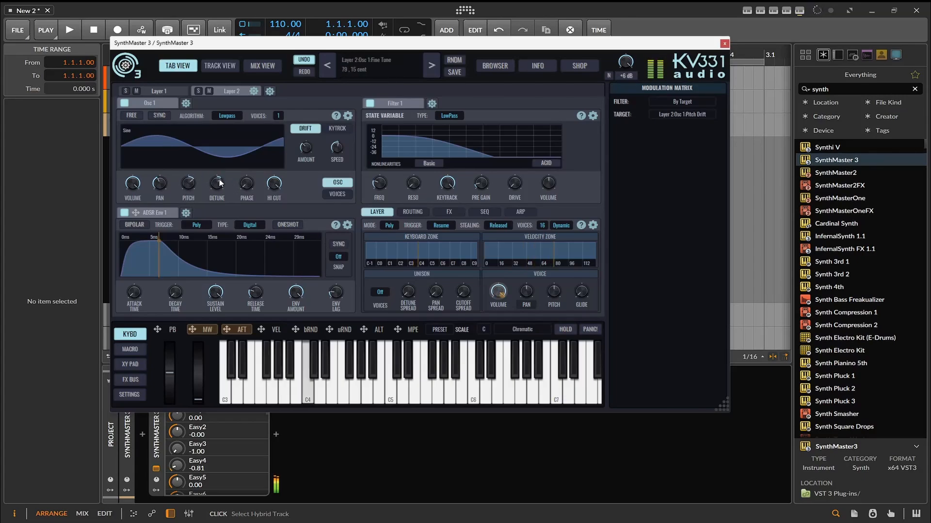
drag(246, 188, 246, 167)
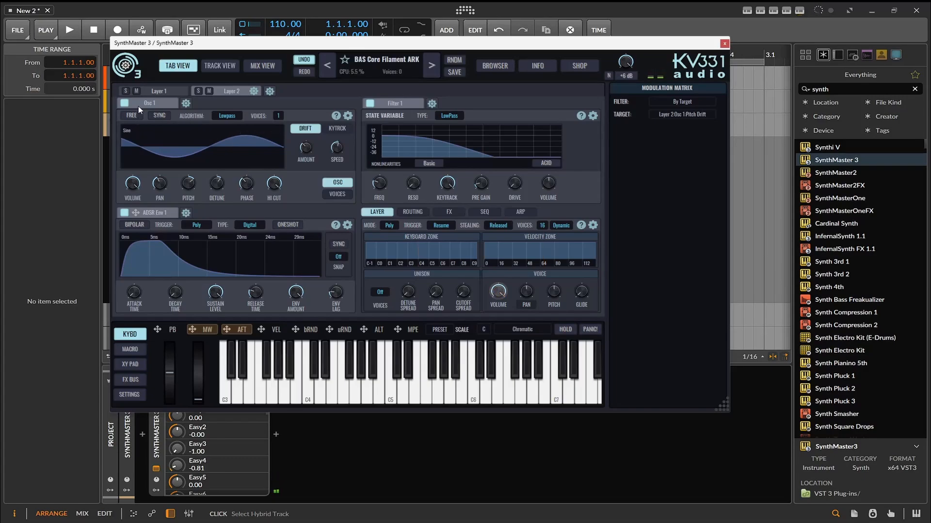
Step: Add a Granular Osc as a second oscillator on Layer 2
click(184, 104)
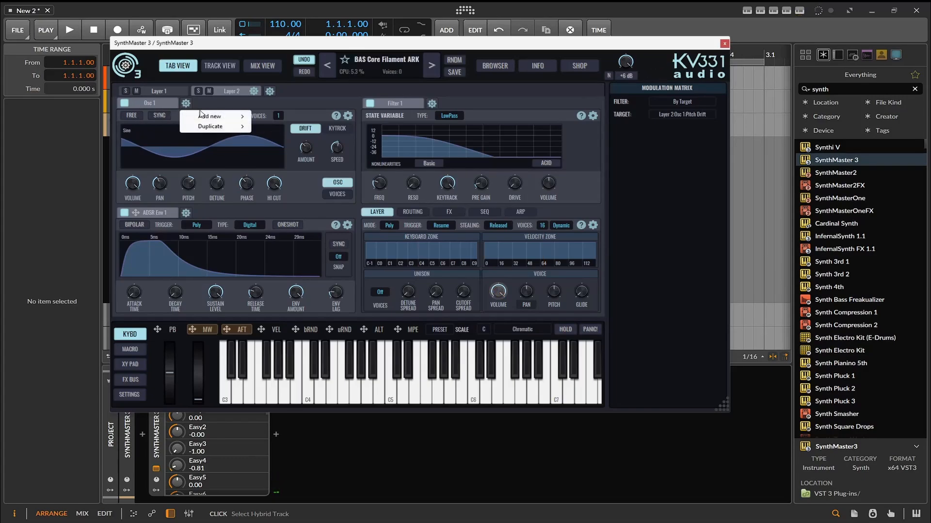
mouse_move(217, 119)
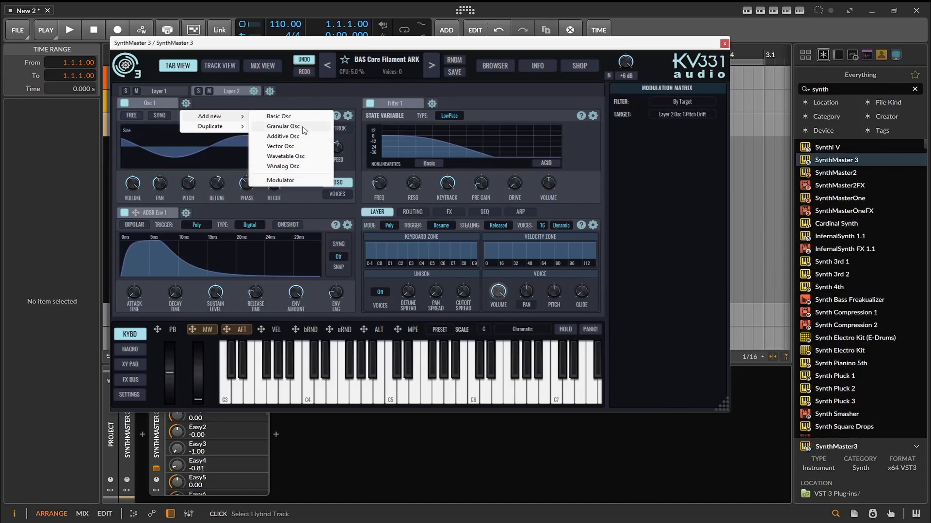
click(286, 126)
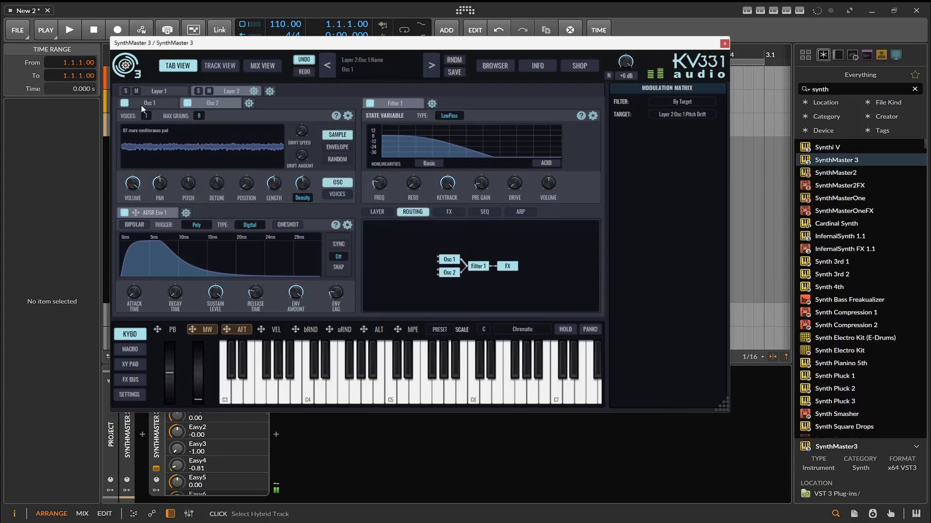
Step: Mute Layer 1 and bypass Layer 2's Osc 1 so that the granular Osc 2 plays alone
click(136, 91)
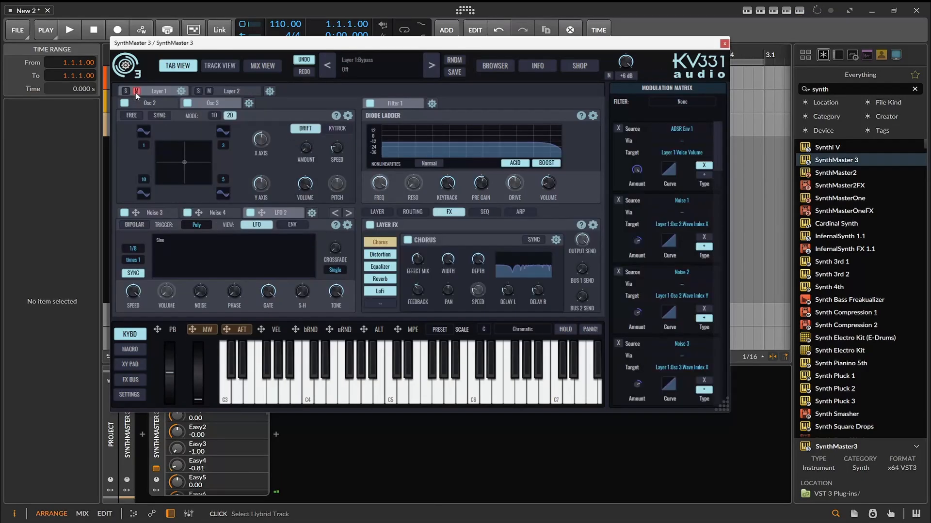
click(220, 92)
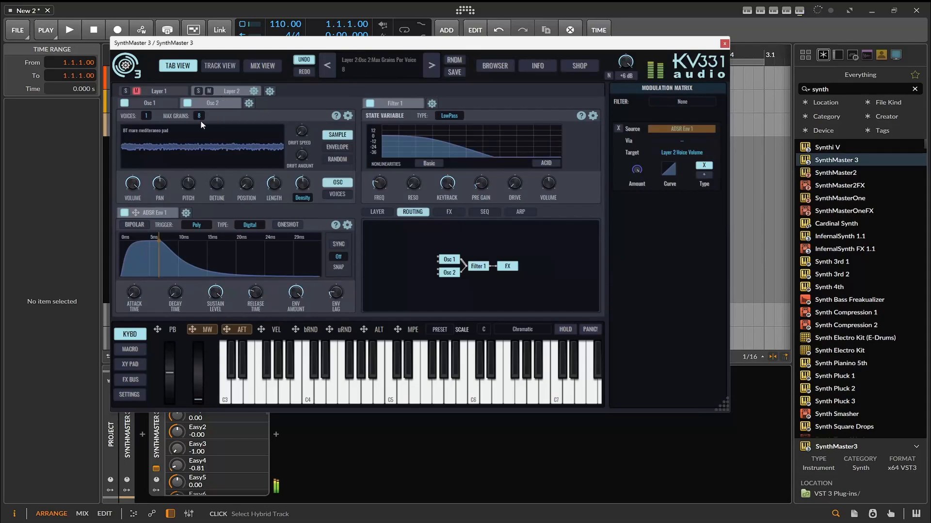
click(123, 103)
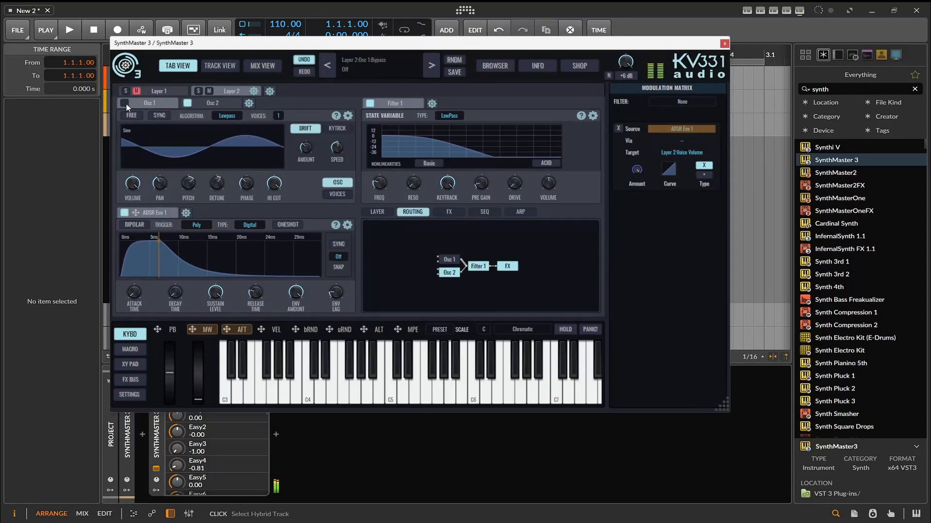
click(203, 105)
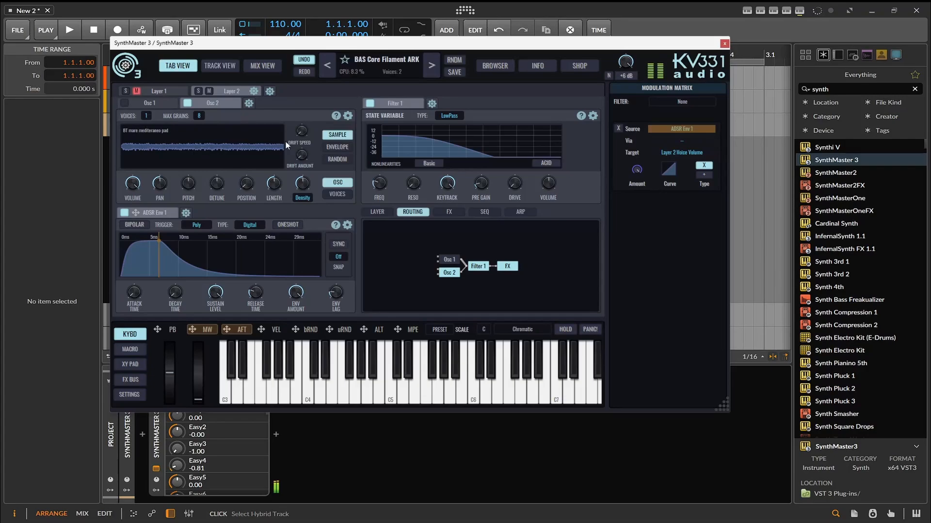
Step: Set Osc 2's random volume to about 0.504 and its number of voices to 4
click(346, 147)
click(347, 157)
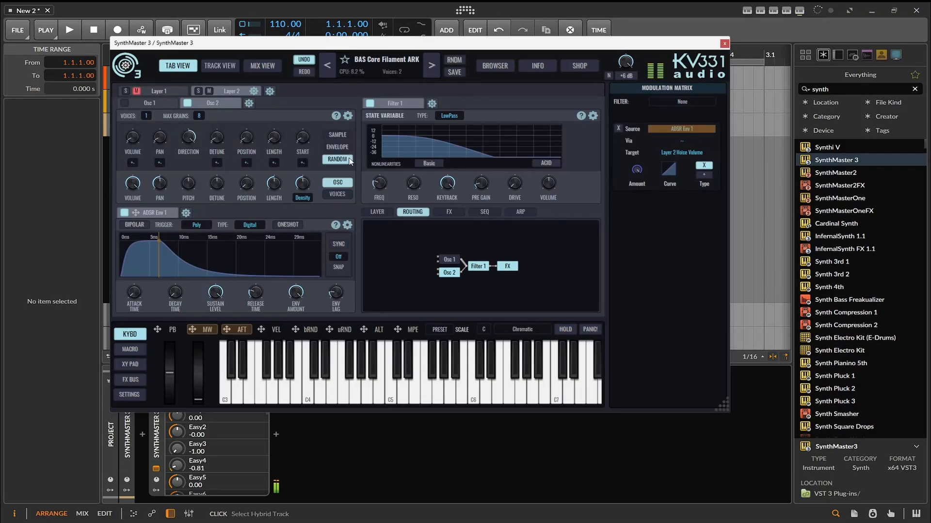
click(131, 138)
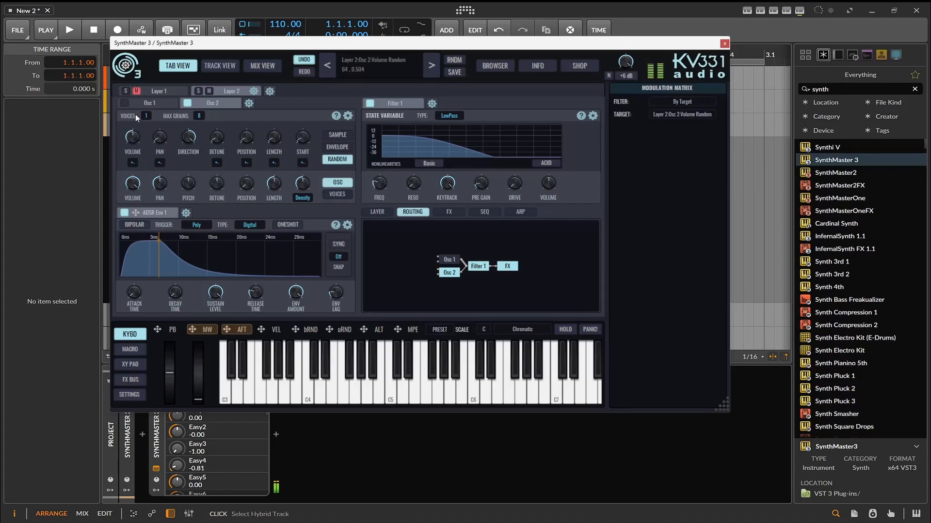
click(146, 117)
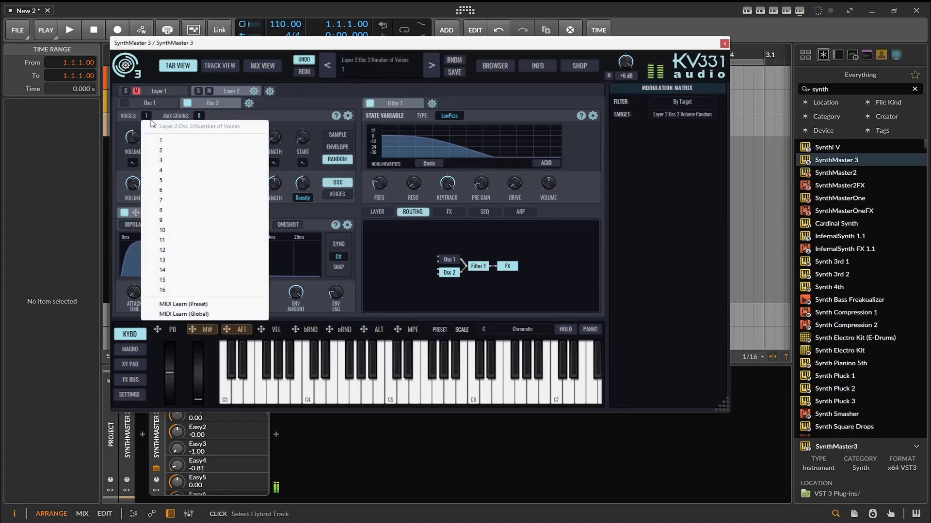
click(179, 167)
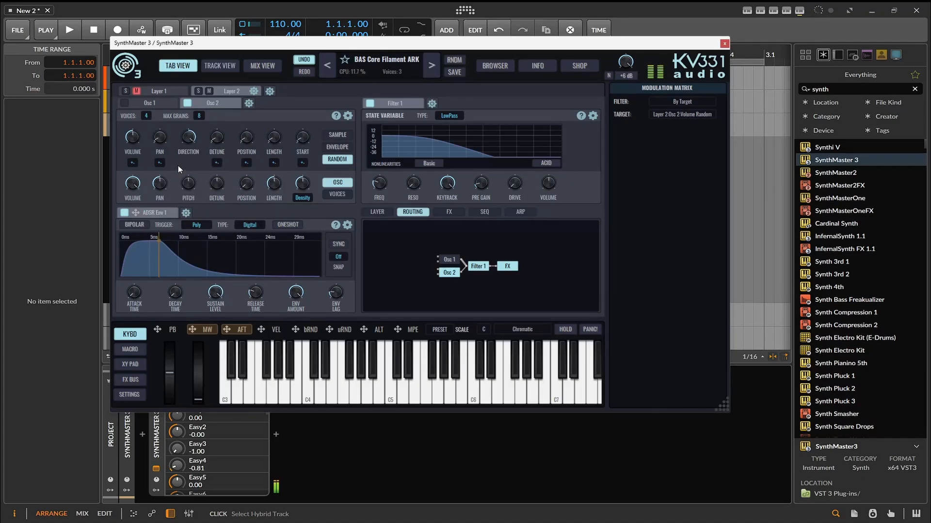
Step: Show Osc 2's sample display and randomize its sample several times to audition different grain sources
click(337, 135)
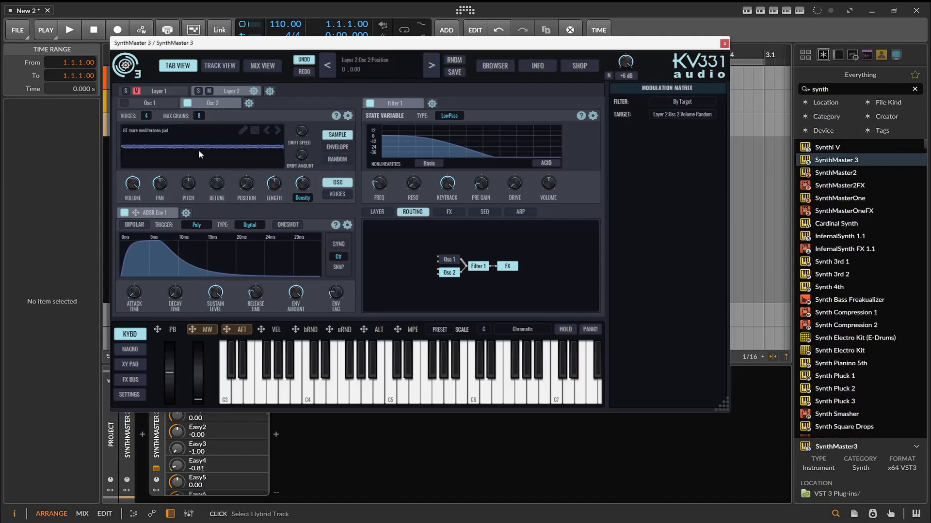
click(253, 132)
click(252, 132)
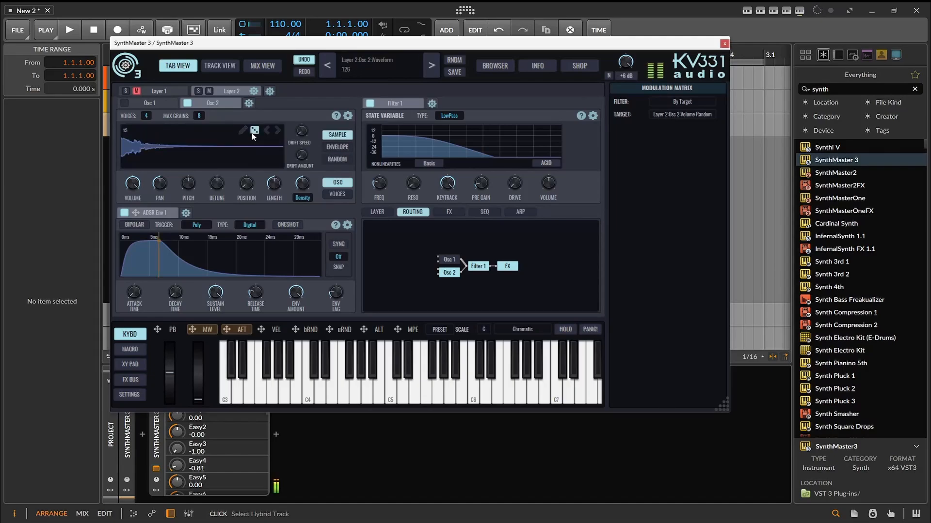
click(253, 132)
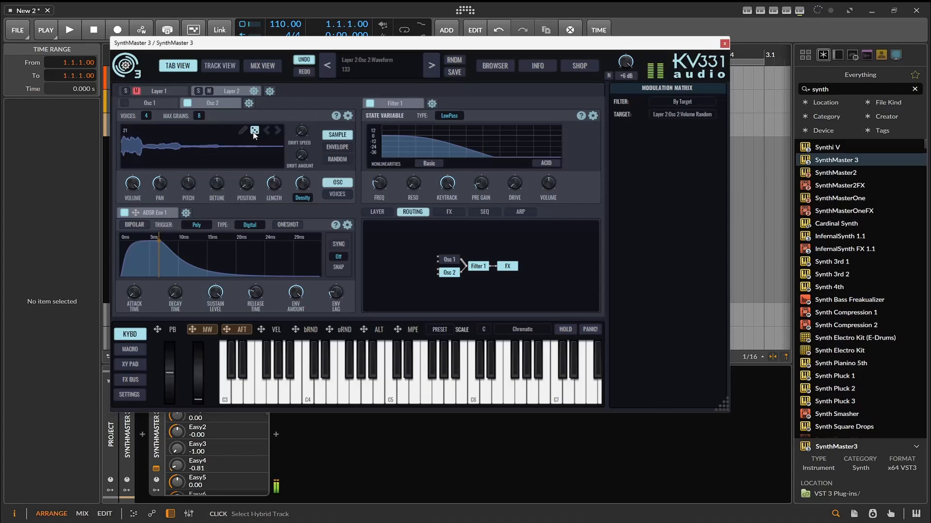
click(253, 132)
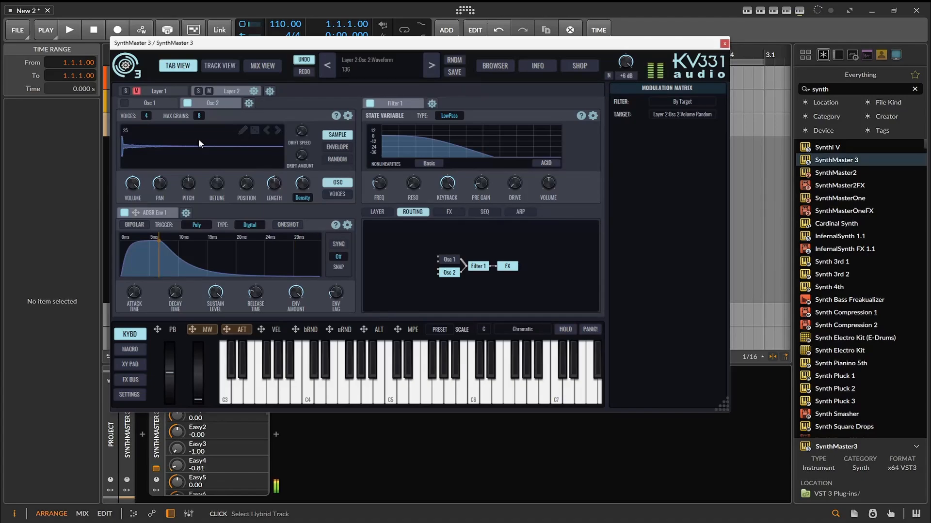
Step: Step forward through the following samples for Osc 2 one after another
click(279, 132)
click(278, 132)
click(279, 132)
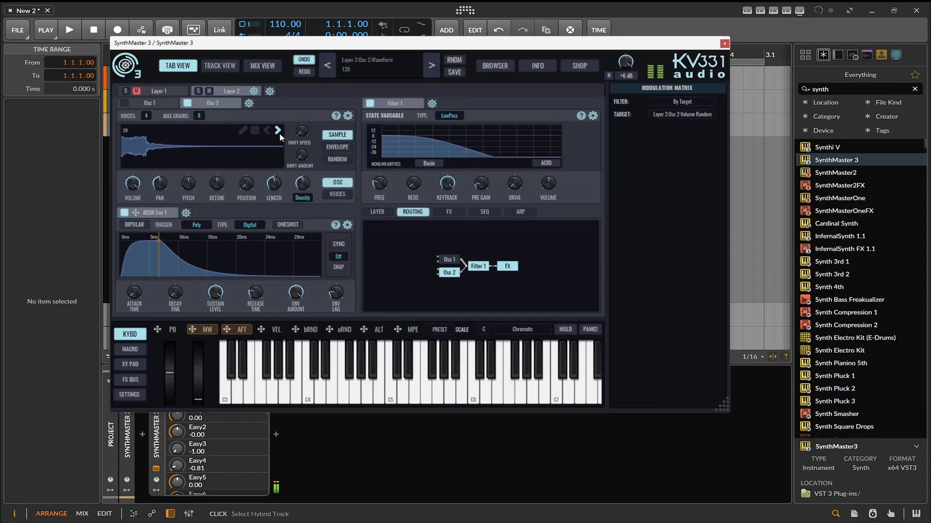
click(278, 131)
click(278, 132)
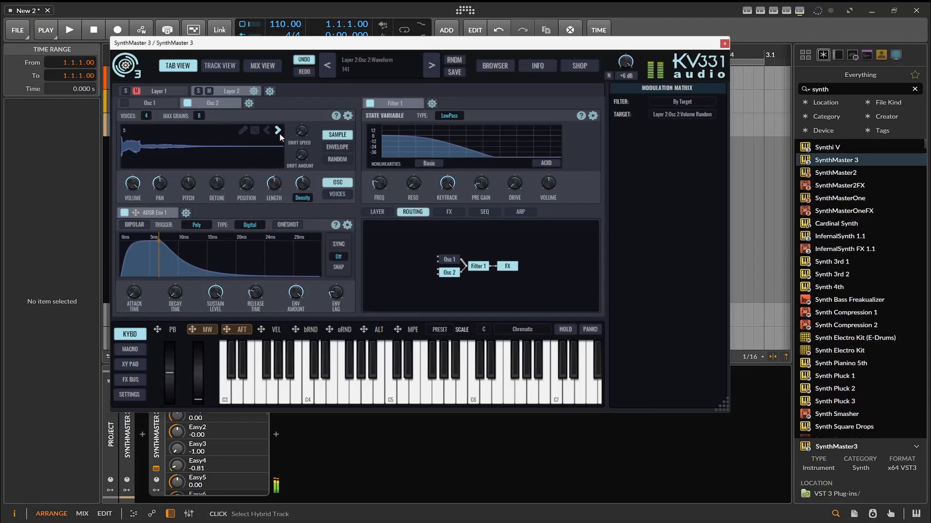
Step: Load sample 8 for Osc 2 in the sample editor, view its region and group options, and close the editor
click(244, 131)
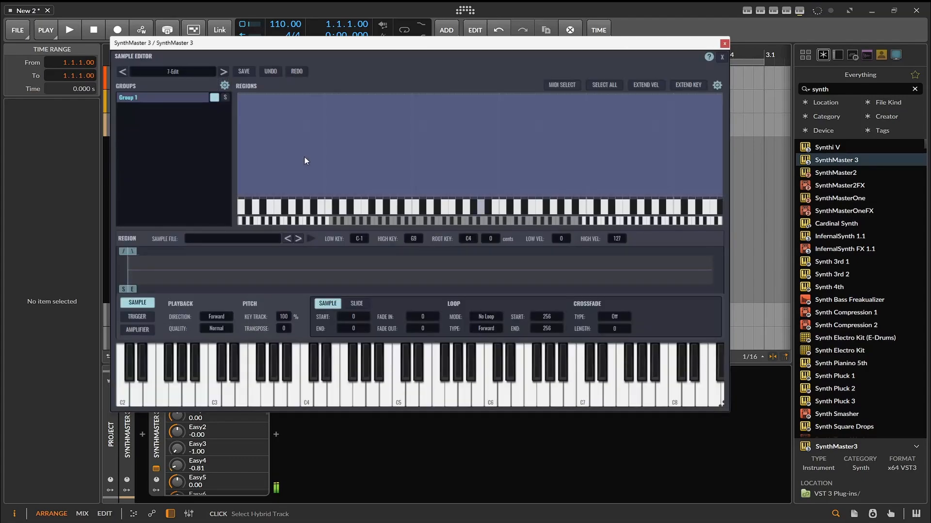
click(223, 72)
click(502, 135)
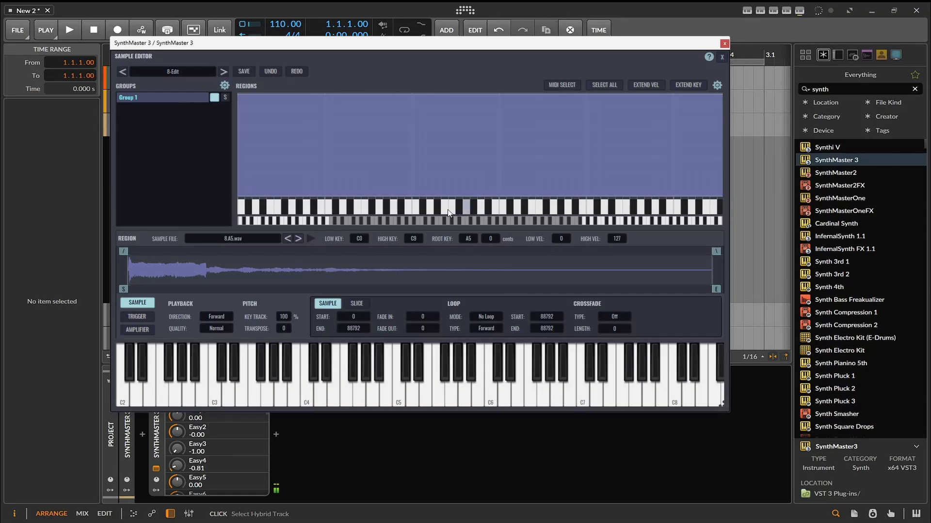
click(224, 85)
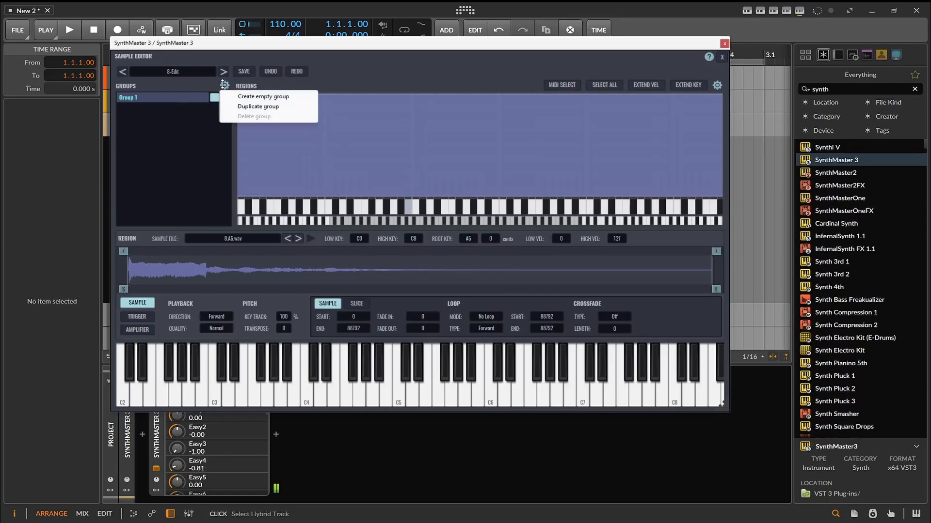
click(357, 89)
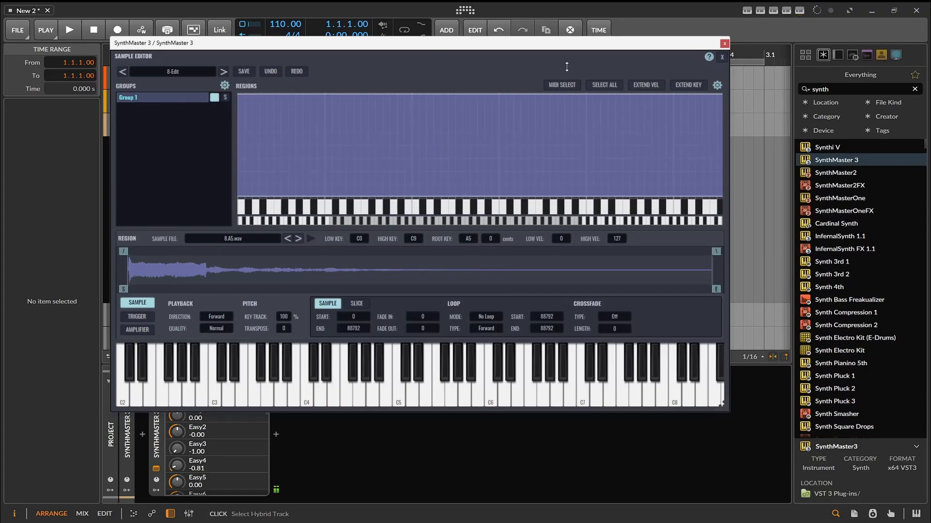
click(721, 57)
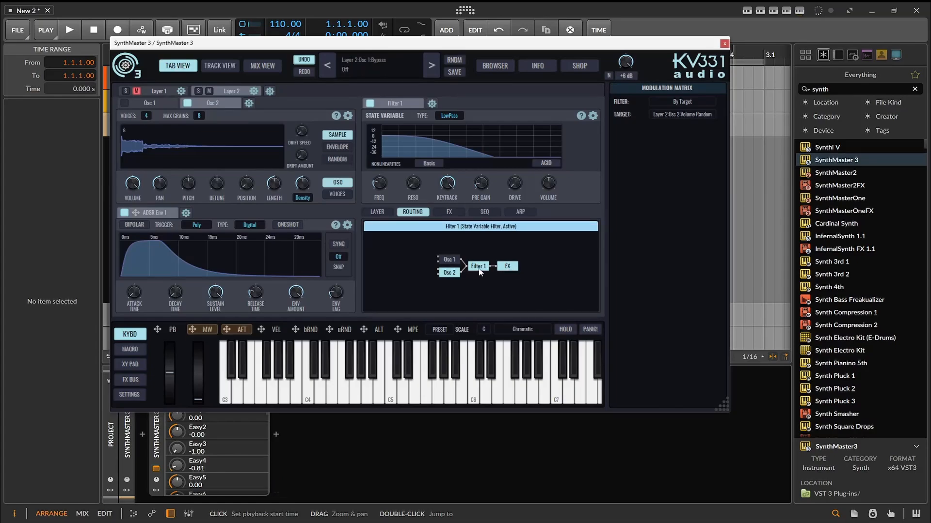
Step: Bypass Filter 1 and move the Osc 2 and FX blocks apart in Layer 2's routing, ending on the layer effects
drag(479, 266, 440, 286)
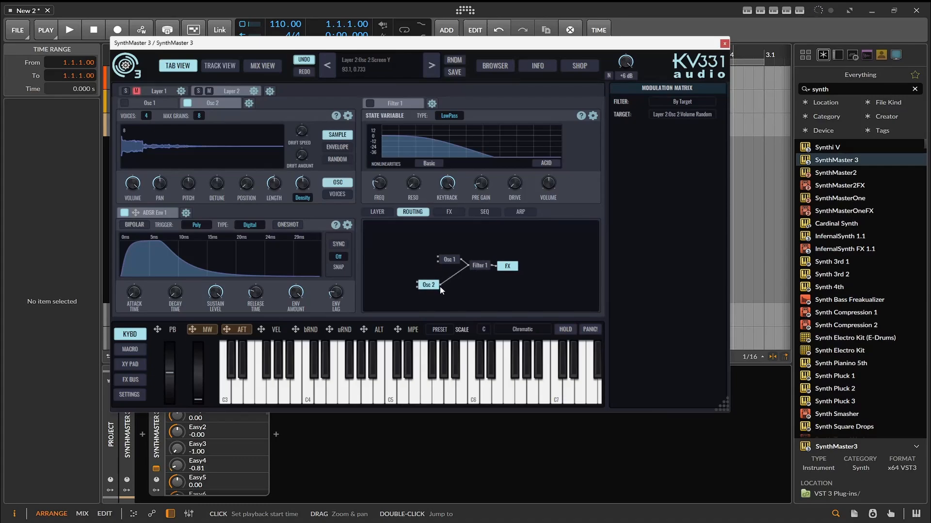
drag(507, 273, 519, 275)
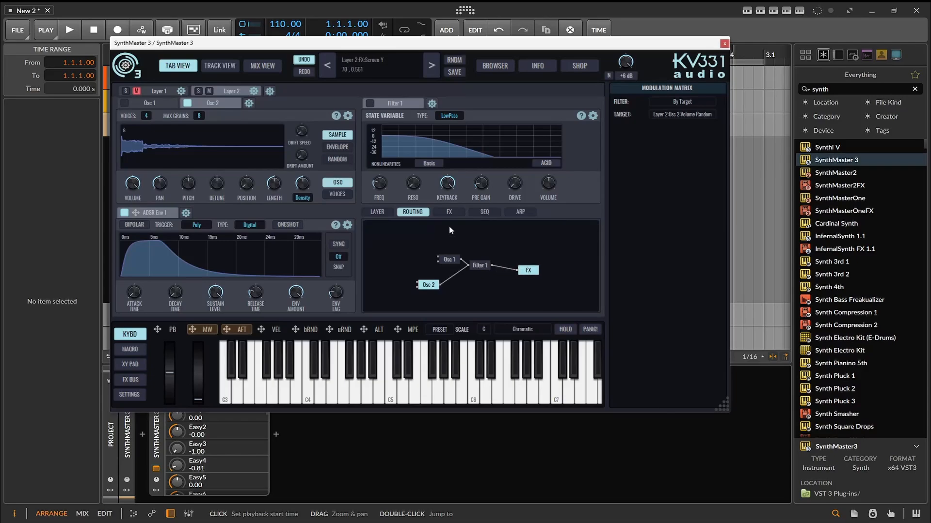
click(449, 212)
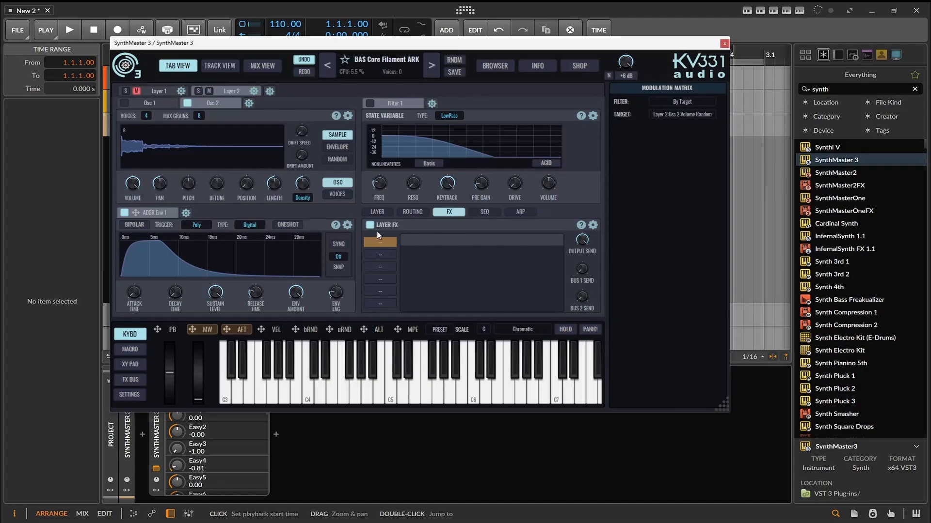
Step: Add a LoFi effect in Layer 2's first insert slot and a Phaser in the second
click(382, 244)
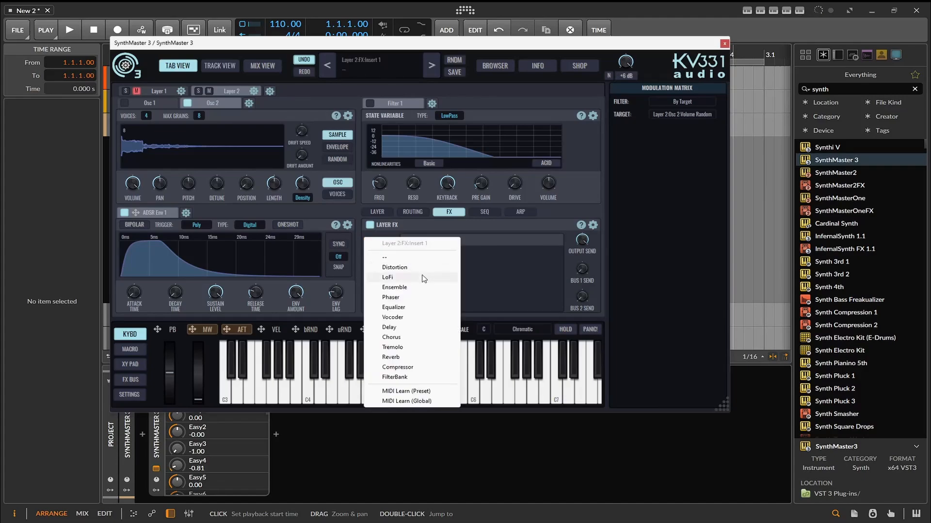
click(387, 278)
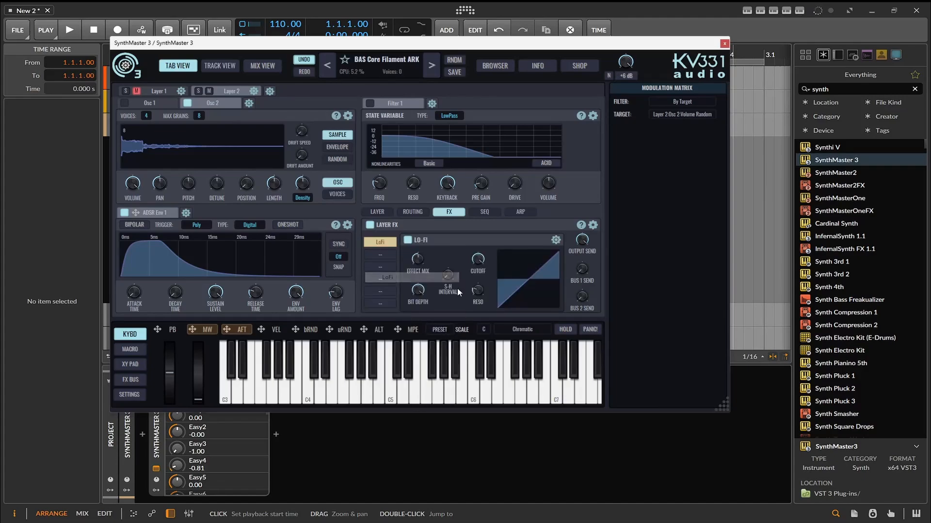
click(380, 255)
click(396, 310)
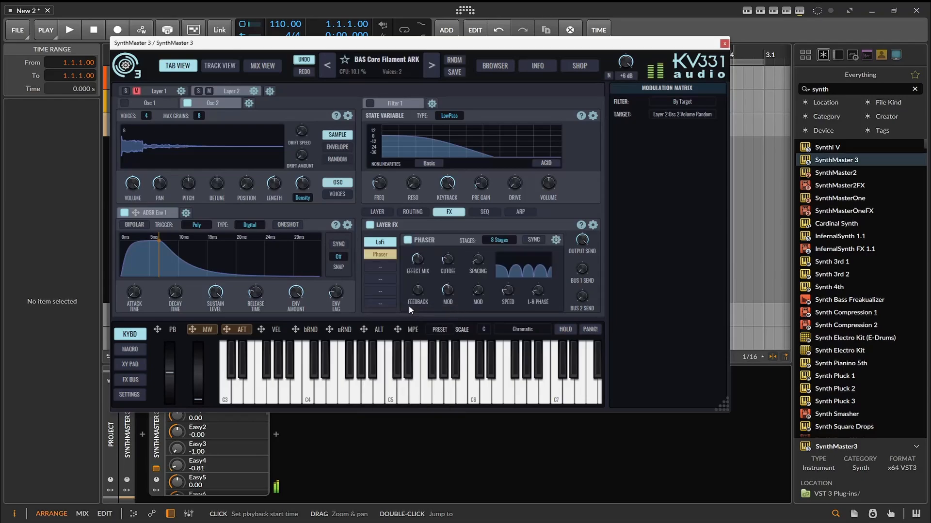
Step: Shape the Phaser on Layer 2 by adjusting its effect mix, cutoff, spacing and feedback
mouse_move(414, 271)
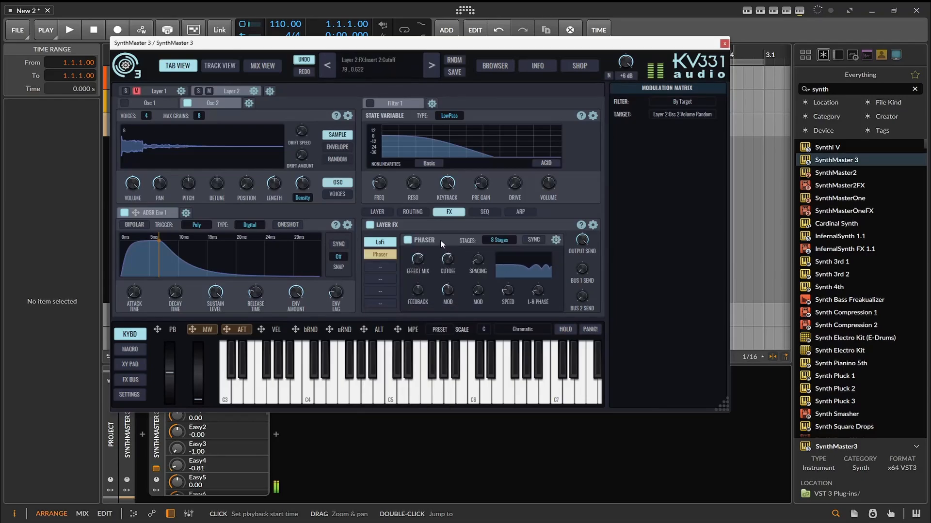
mouse_move(443, 261)
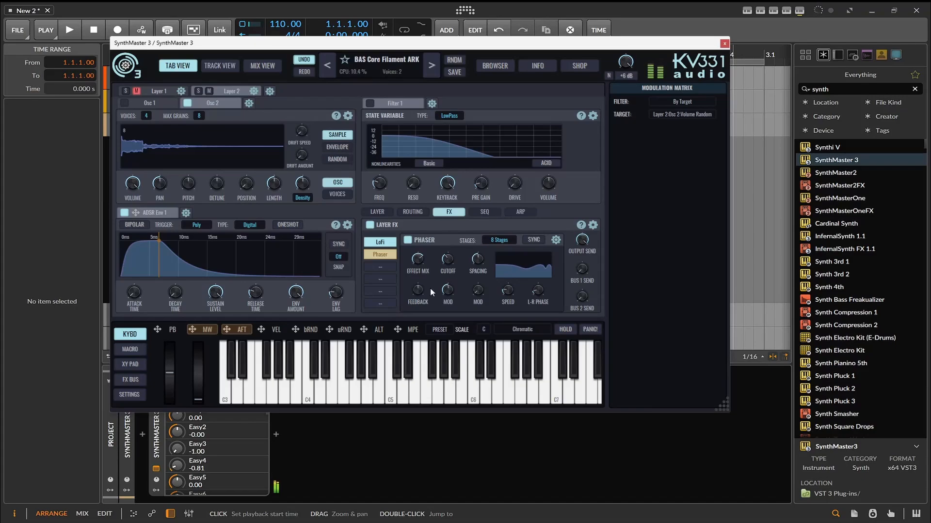
mouse_move(416, 290)
mouse_move(479, 299)
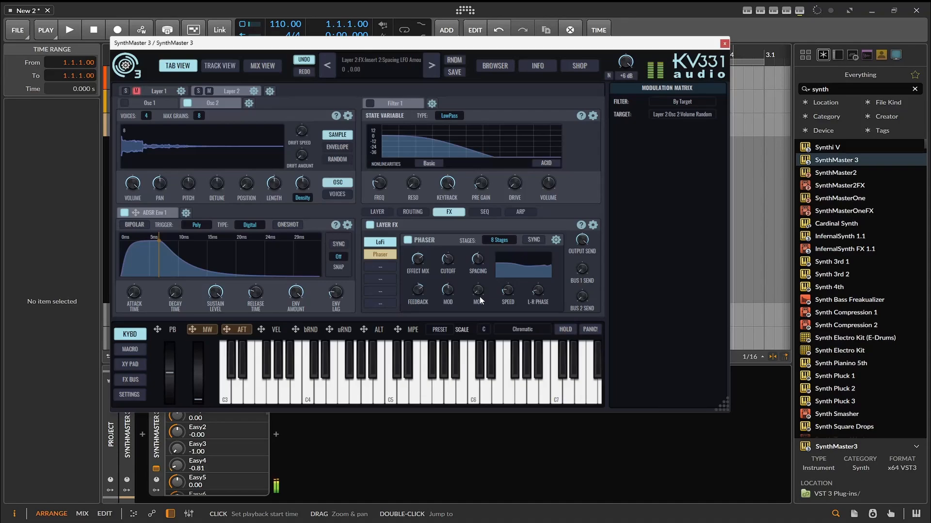
Step: Adjust Osc 2's detune and raise its voices' pan and position spread, returning to the main oscillator controls
mouse_move(248, 179)
mouse_move(221, 186)
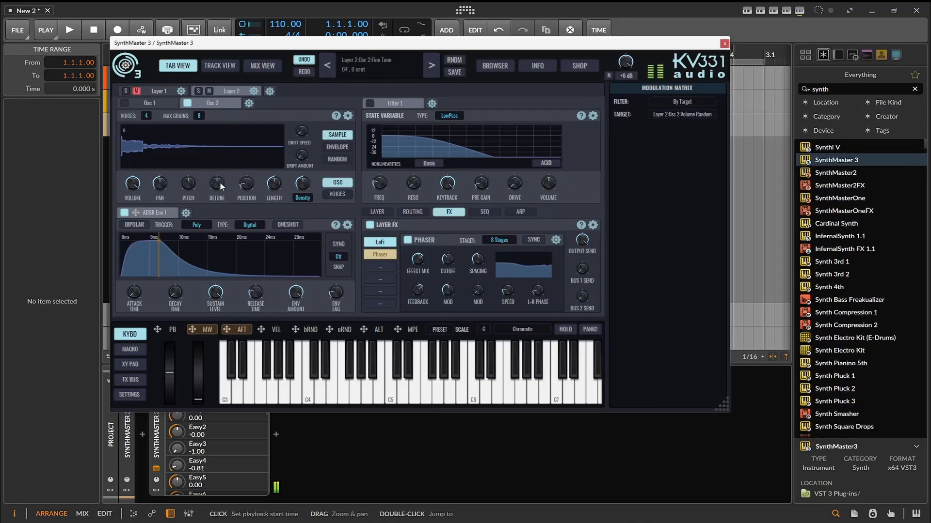
click(337, 194)
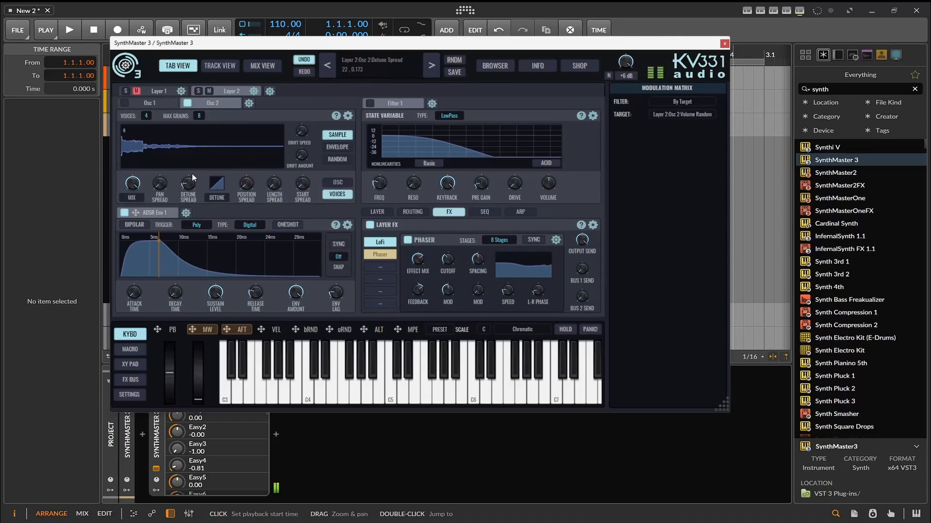
mouse_move(166, 180)
drag(161, 182, 160, 158)
mouse_move(249, 188)
drag(249, 188, 252, 166)
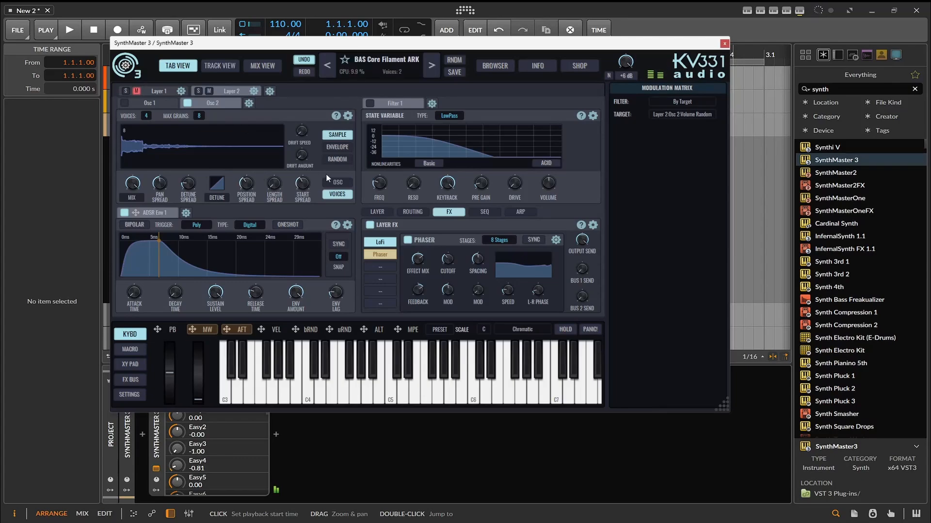
click(339, 183)
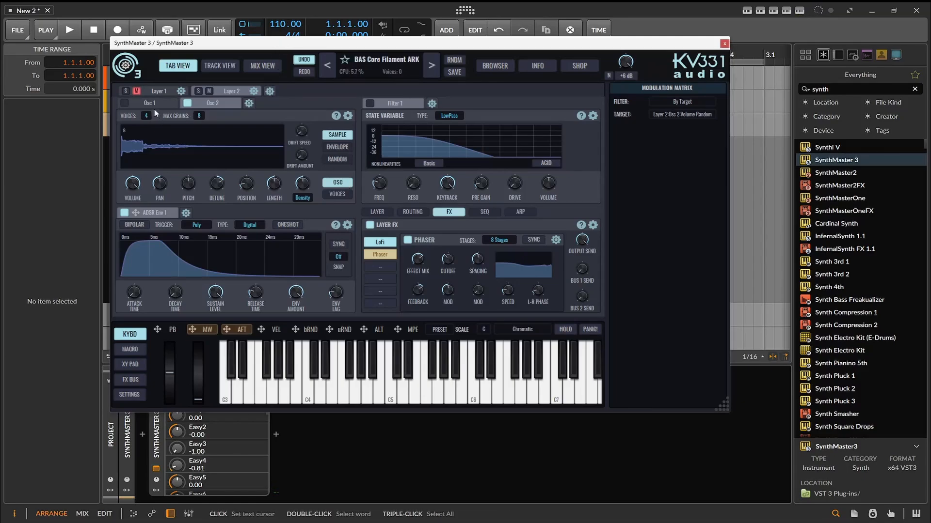
Step: Glance at Osc 1's settings and load the factory sample Gercek DuBab from KV331 Audio into Osc 2
click(124, 107)
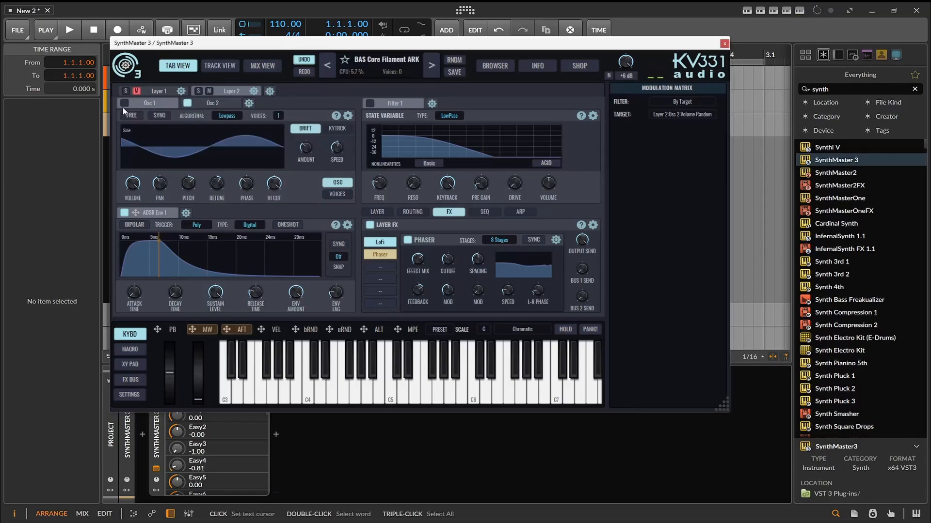
click(199, 107)
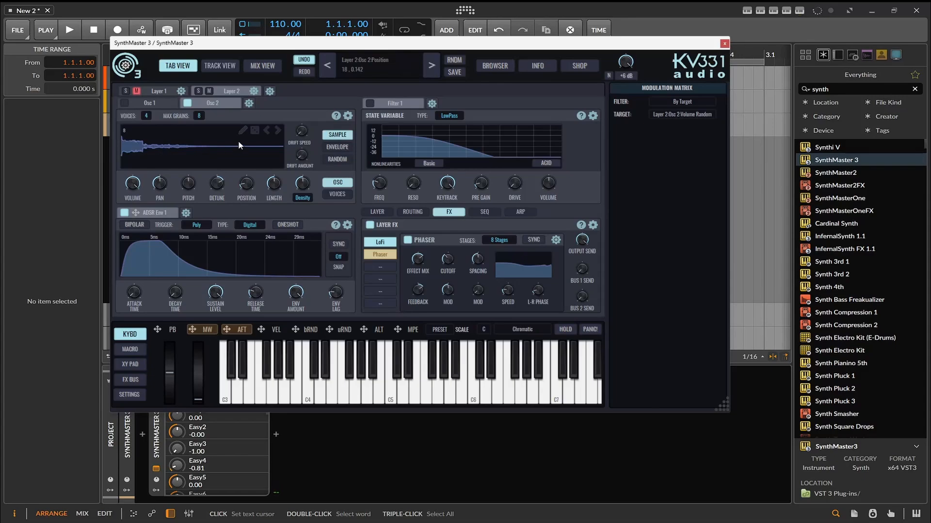
click(154, 145)
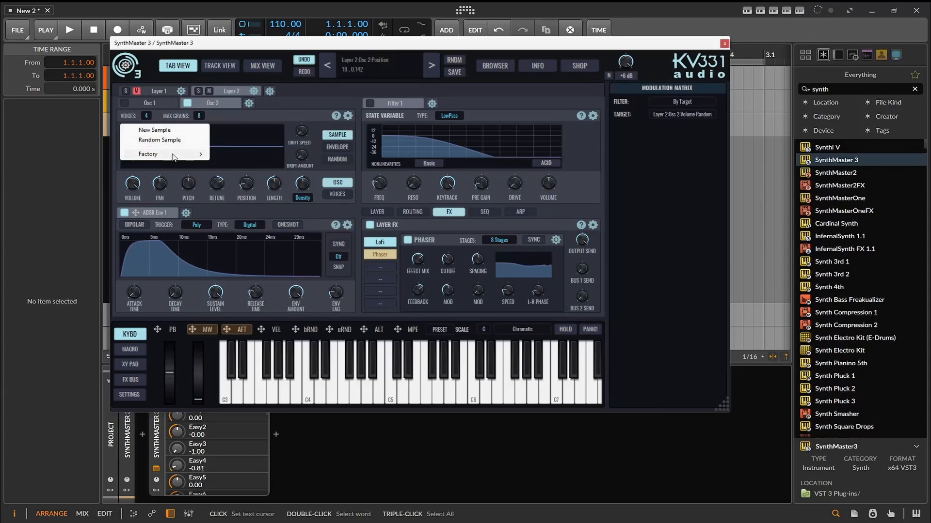
mouse_move(182, 157)
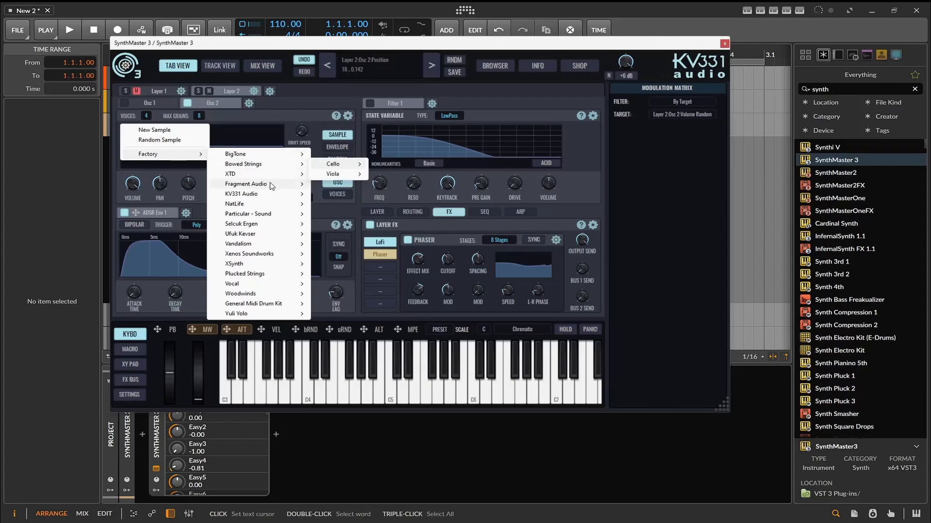
mouse_move(271, 187)
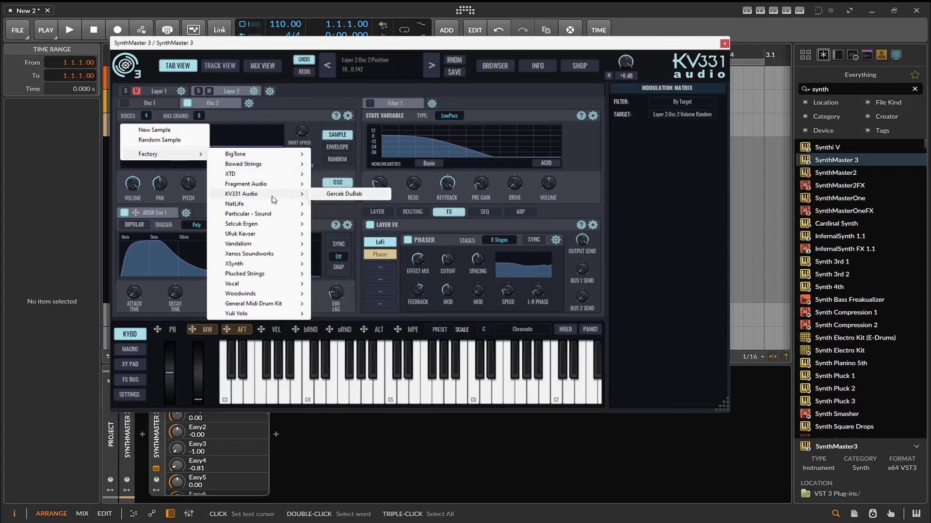
click(327, 193)
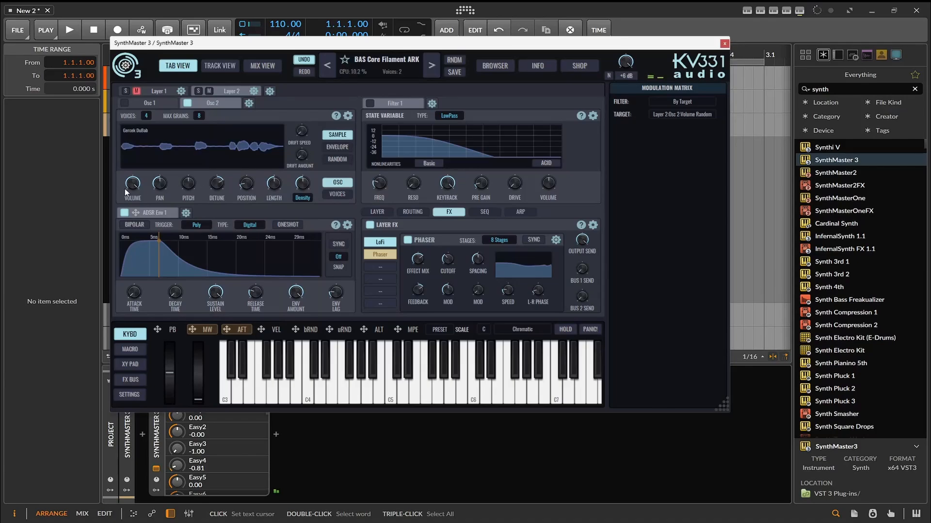
click(255, 155)
click(154, 130)
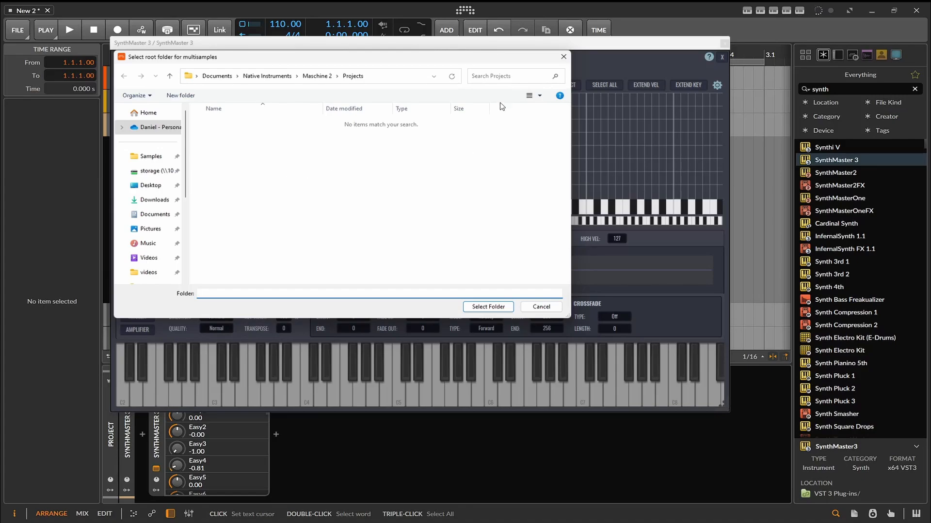
click(563, 57)
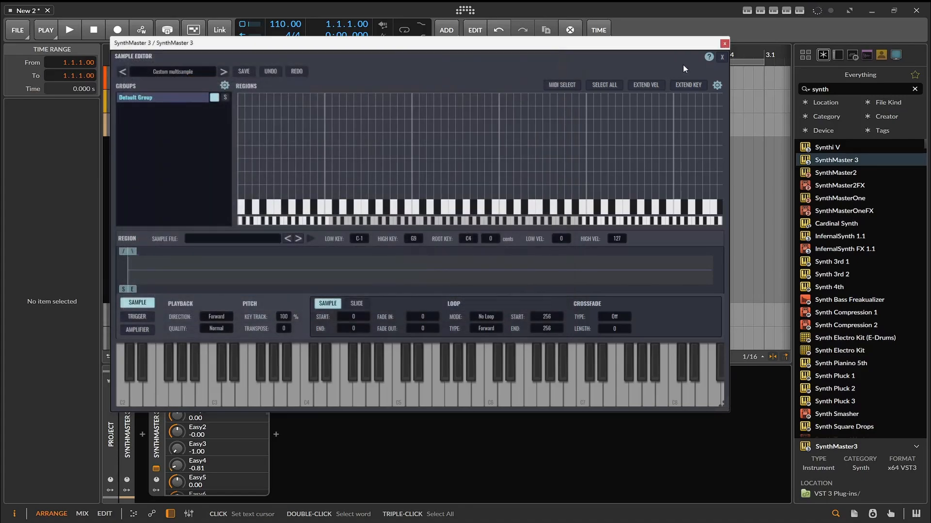
click(722, 59)
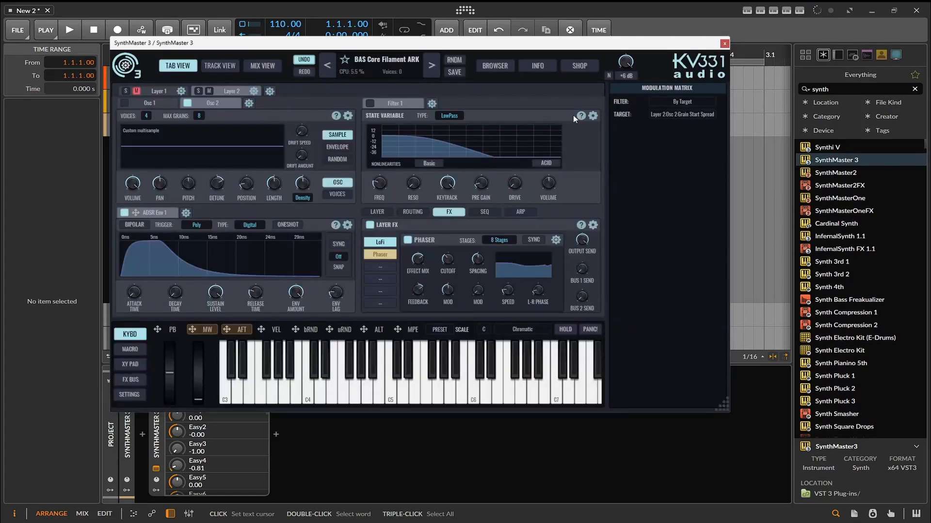
Step: Browse the host's sample library through 3994_Syndrone-Full and SYNDRONE_PART_3 to the Syndrone_C folder
click(894, 55)
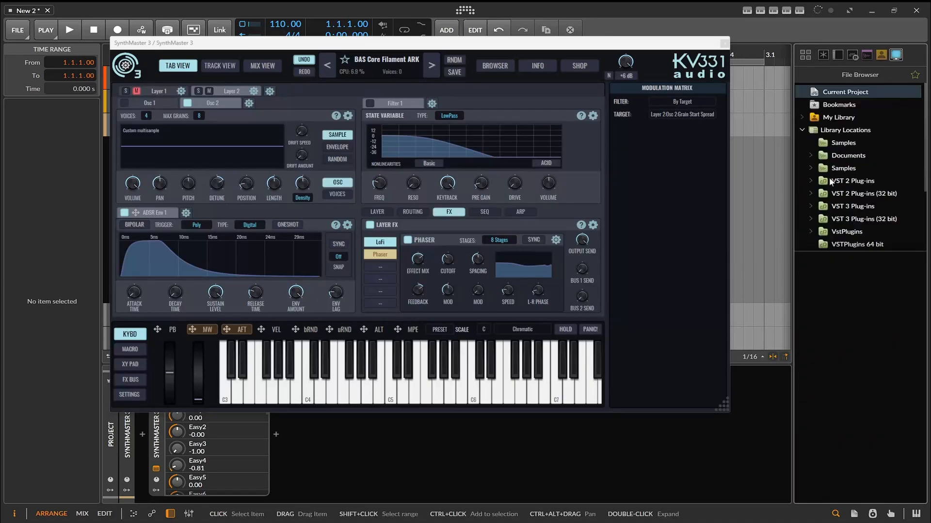
click(835, 170)
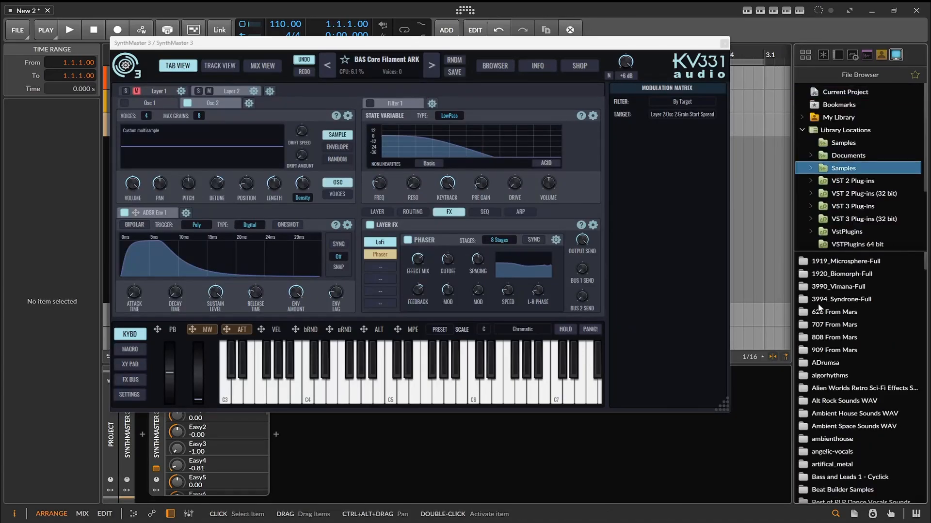
double_click(819, 303)
click(826, 290)
double_click(827, 290)
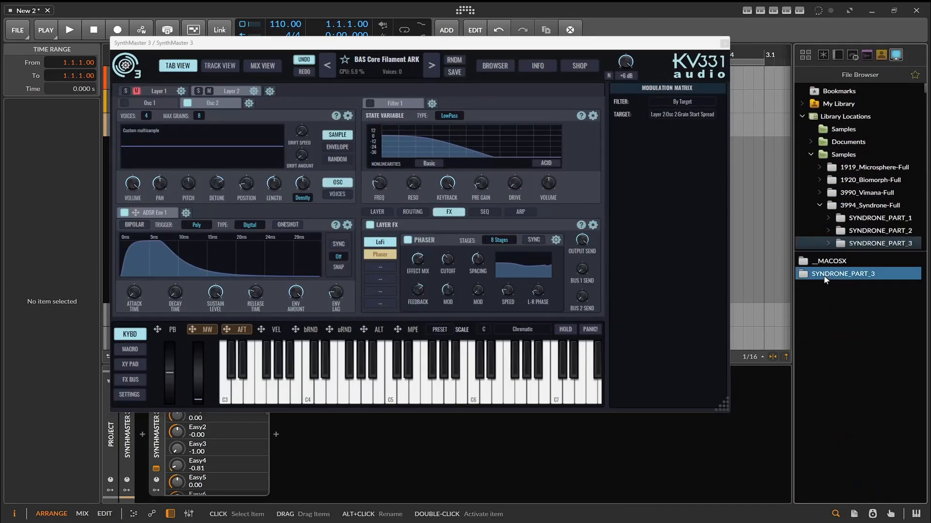
double_click(828, 273)
click(826, 262)
double_click(825, 262)
Step: Preview DeceptionScope2.wav in the file browser and stop its playback
click(824, 310)
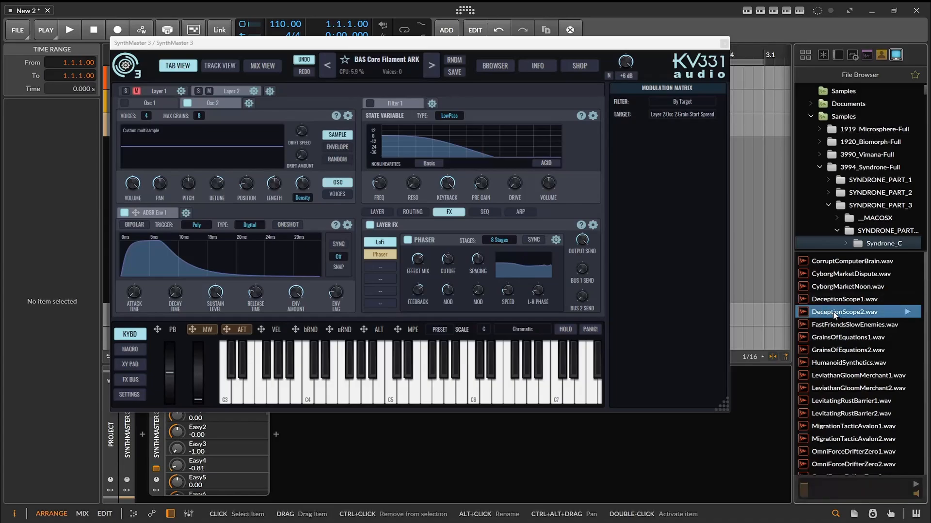
click(906, 313)
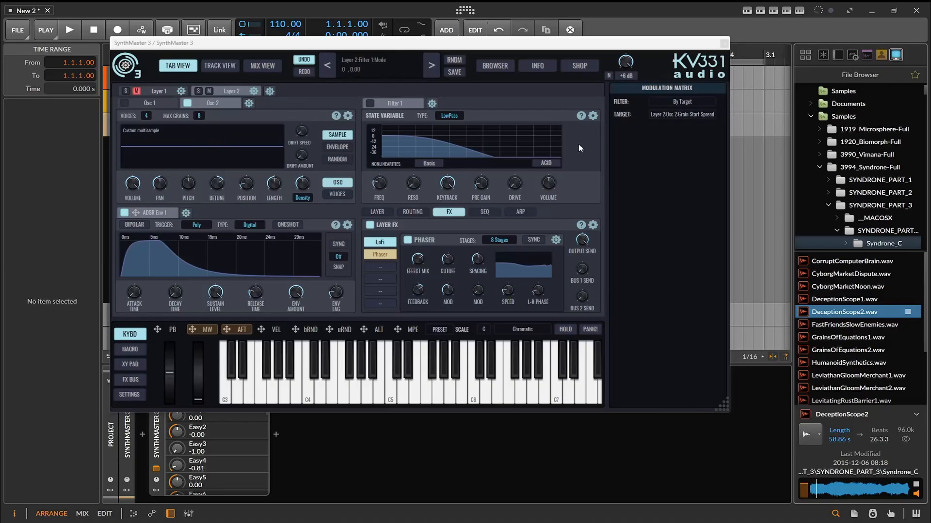
click(917, 486)
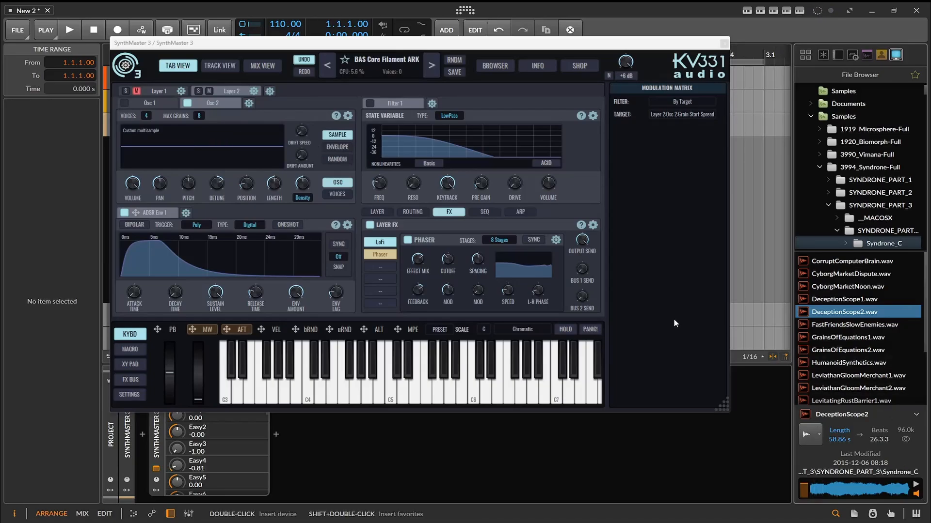
Step: Audition a random sample in Osc 2 and start a new custom multisample with its root folder selection
click(208, 138)
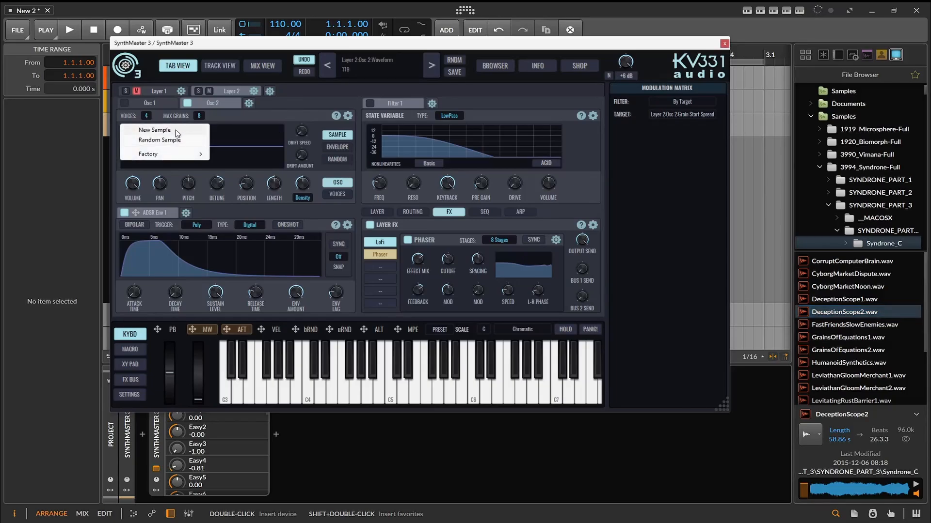
click(178, 141)
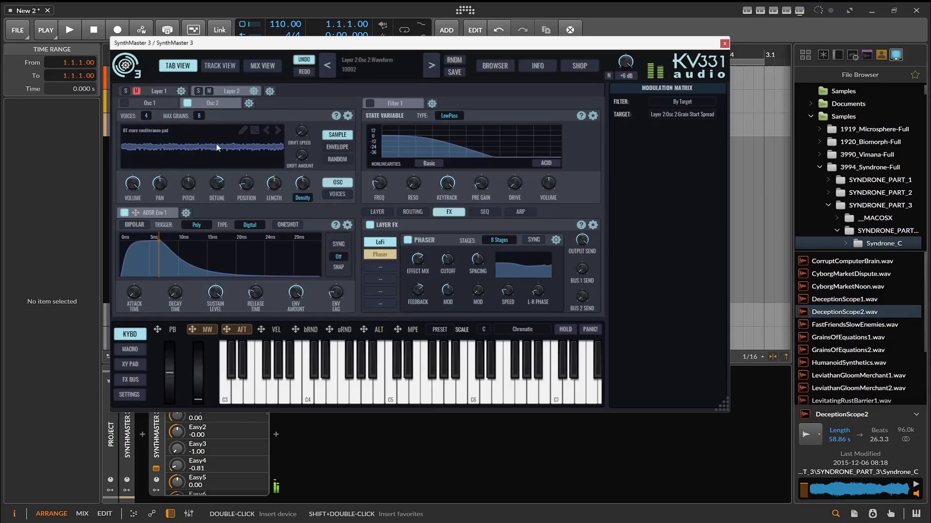
click(173, 130)
click(170, 130)
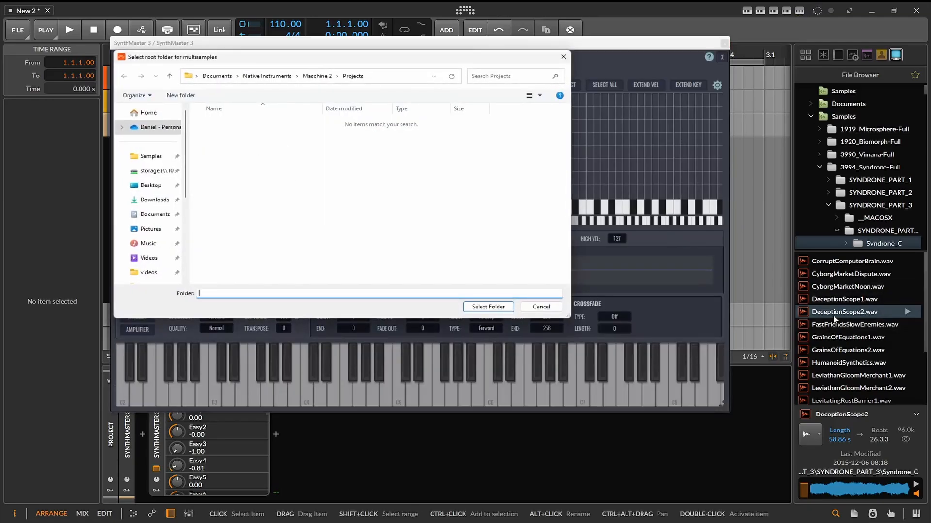
mouse_move(833, 317)
mouse_down()
mouse_move(630, 291)
mouse_move(347, 290)
mouse_move(327, 157)
mouse_move(493, 213)
mouse_move(845, 282)
mouse_move(841, 311)
mouse_up()
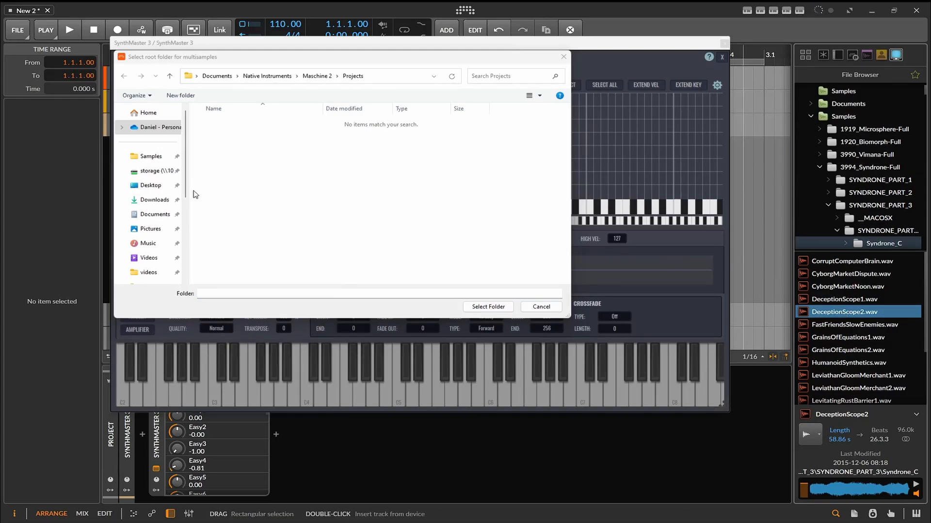
Step: Choose the Syndrone_C folder inside SYNDRONE_PART_3 of 3994_Syndrone-Full on the storage drive as the multisample root folder
click(135, 158)
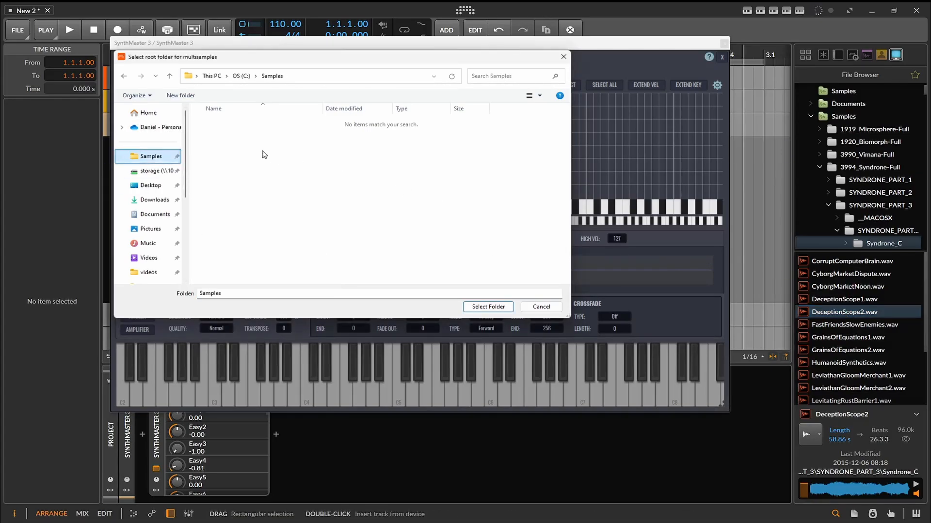
scroll(182, 156, down, 3)
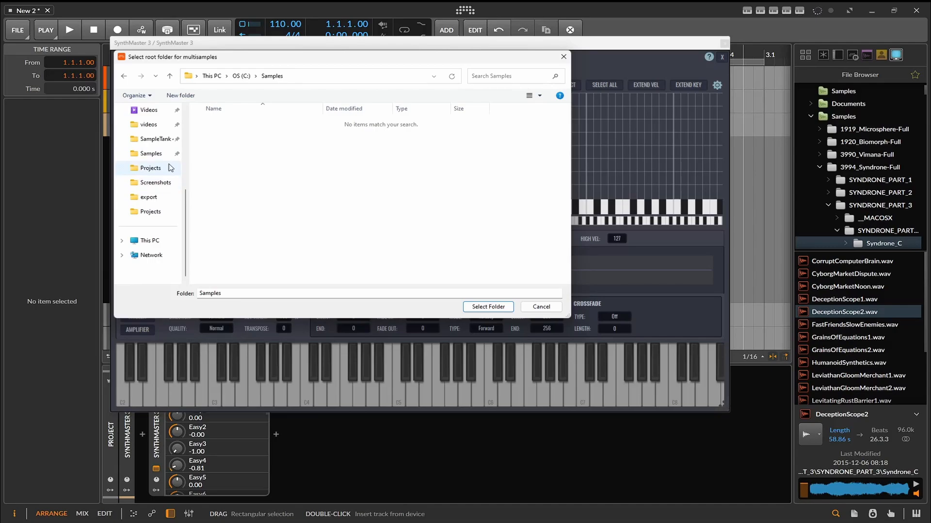
click(154, 153)
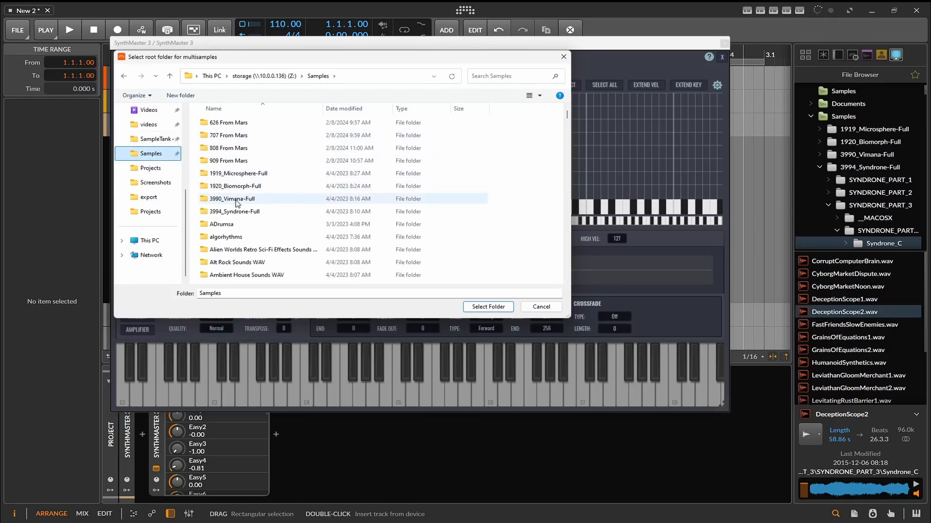
double_click(235, 213)
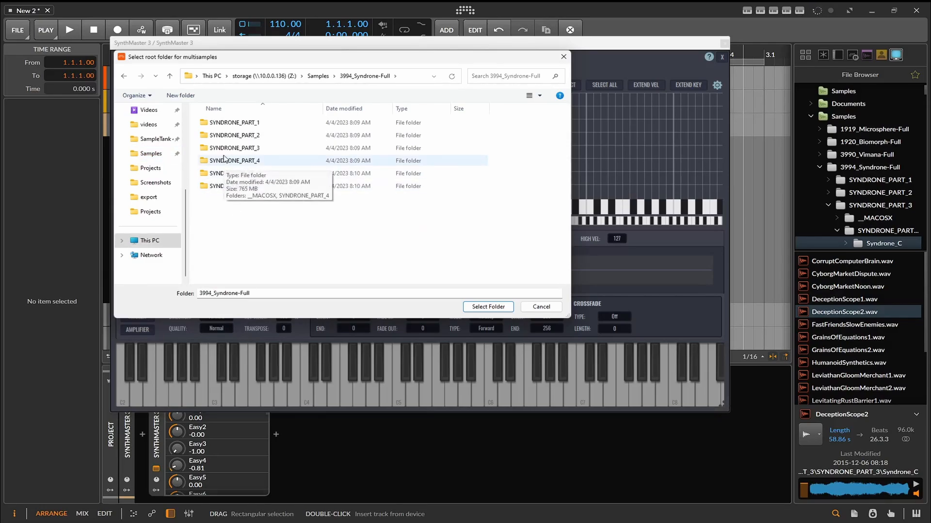
click(225, 153)
double_click(225, 153)
double_click(229, 136)
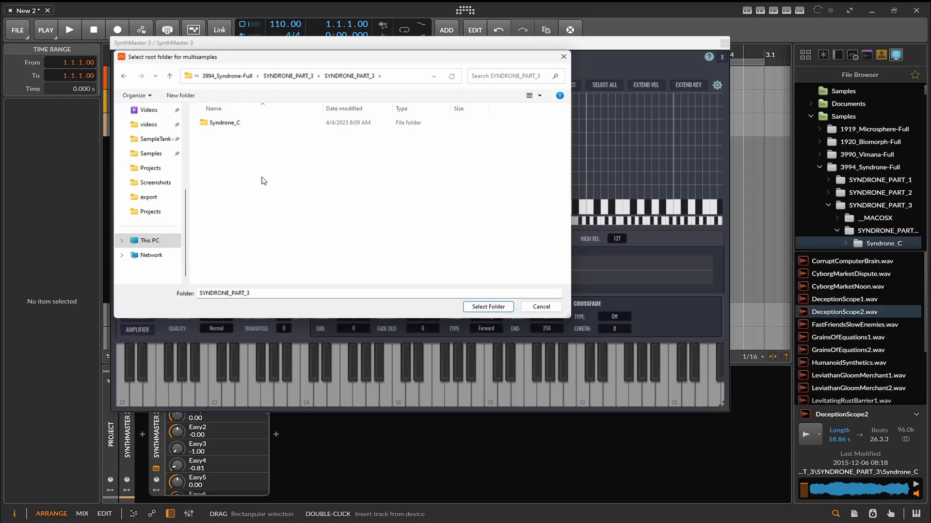
double_click(218, 124)
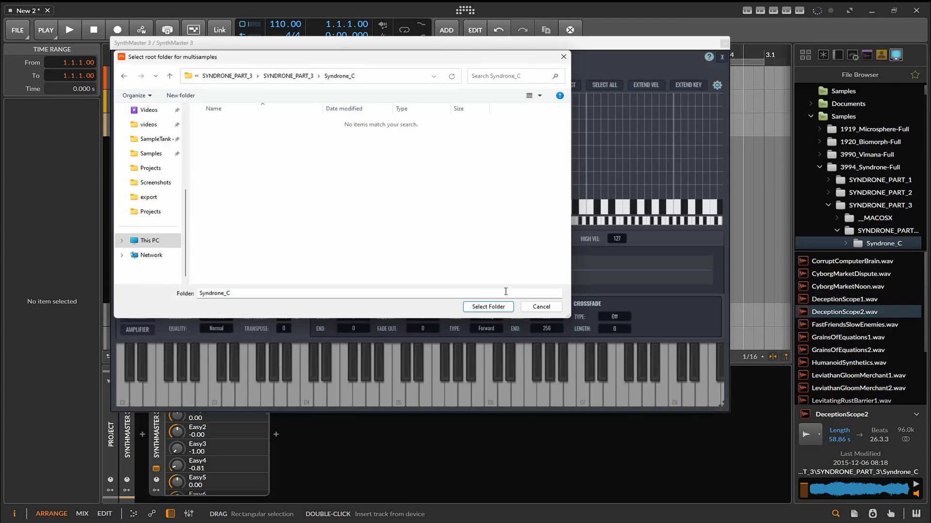
click(488, 307)
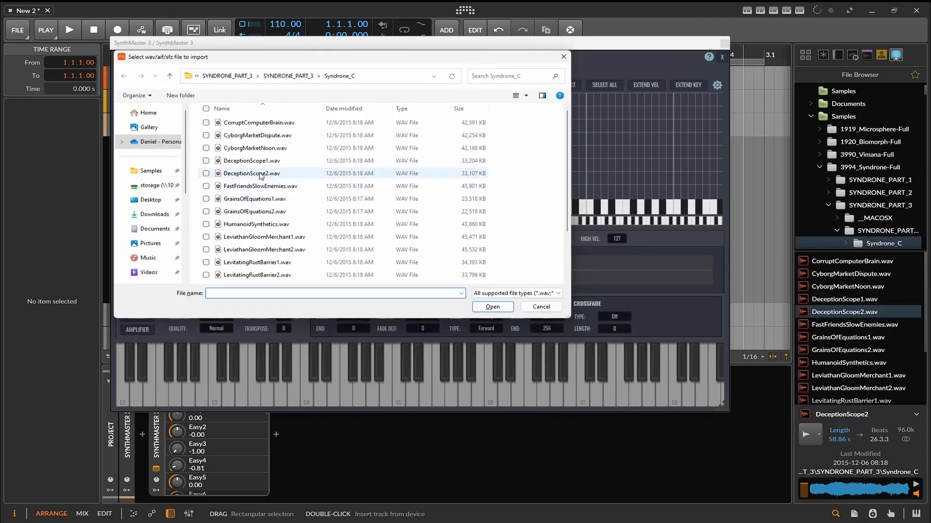
Step: Import DeceptionScope2.wav into the Default Group and stretch its region across the whole keyboard range
double_click(250, 176)
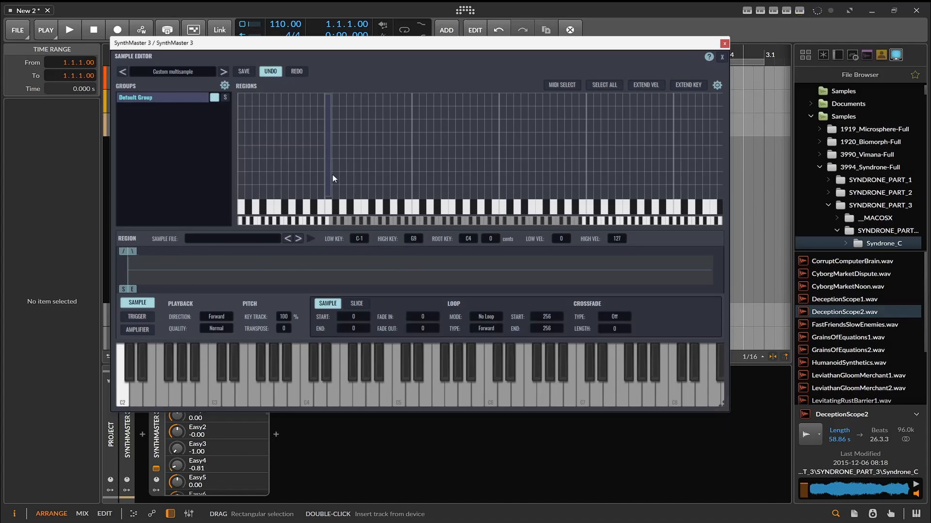
drag(332, 182, 594, 181)
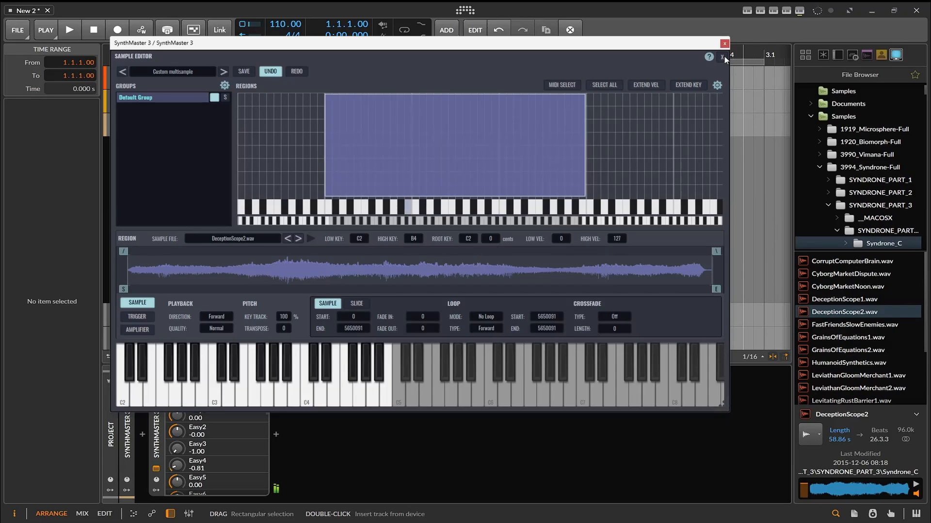
drag(585, 141, 722, 143)
drag(324, 140, 232, 142)
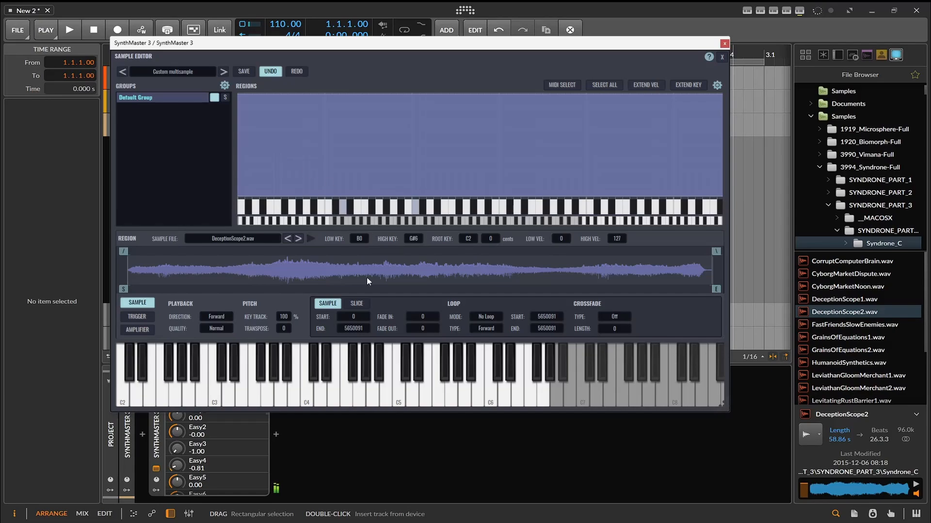
Step: Set the sample's playback direction to Backwards and close the sample editor
double_click(353, 318)
click(211, 318)
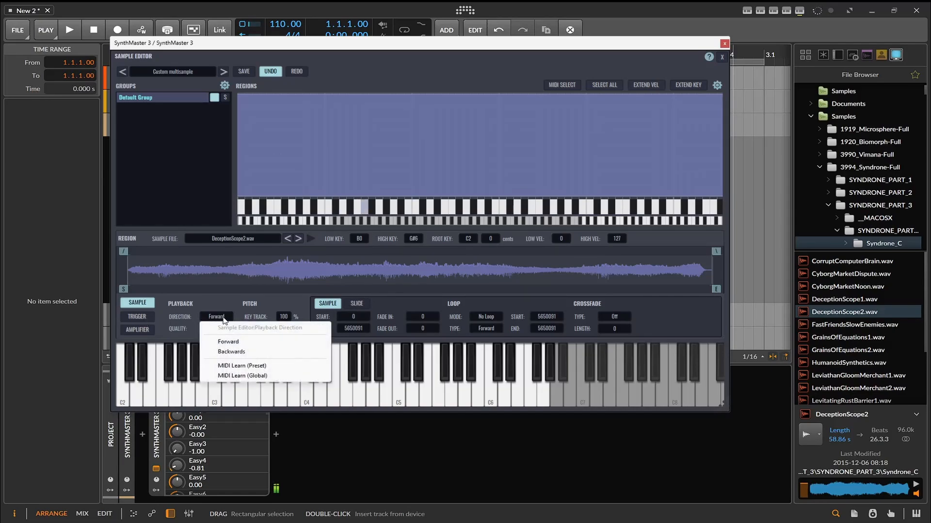
click(233, 352)
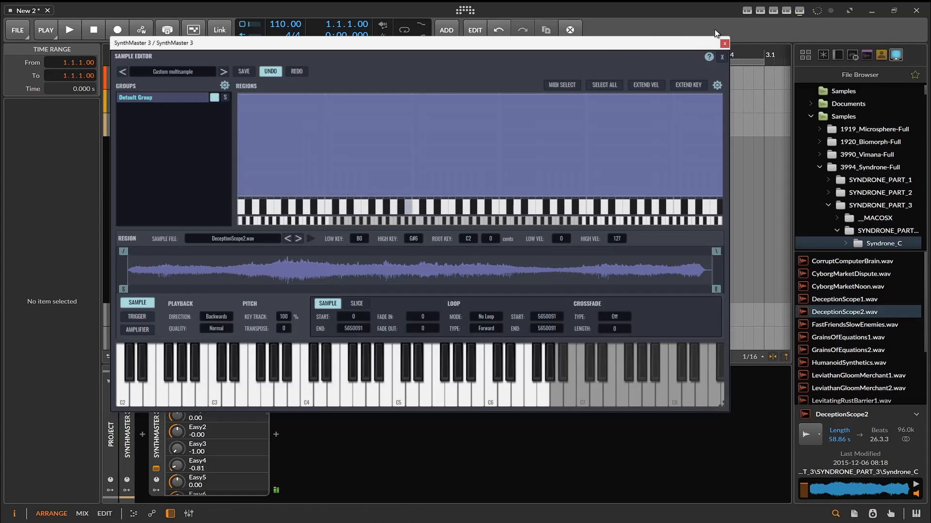
click(720, 56)
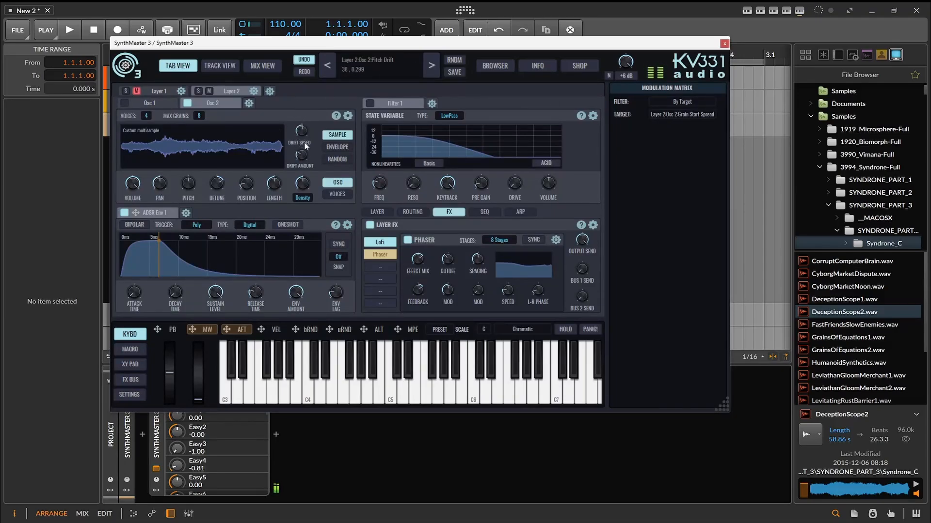
Step: Reduce Osc 2's grain envelope attack time to minimum and set its release time to about 0.504
click(339, 146)
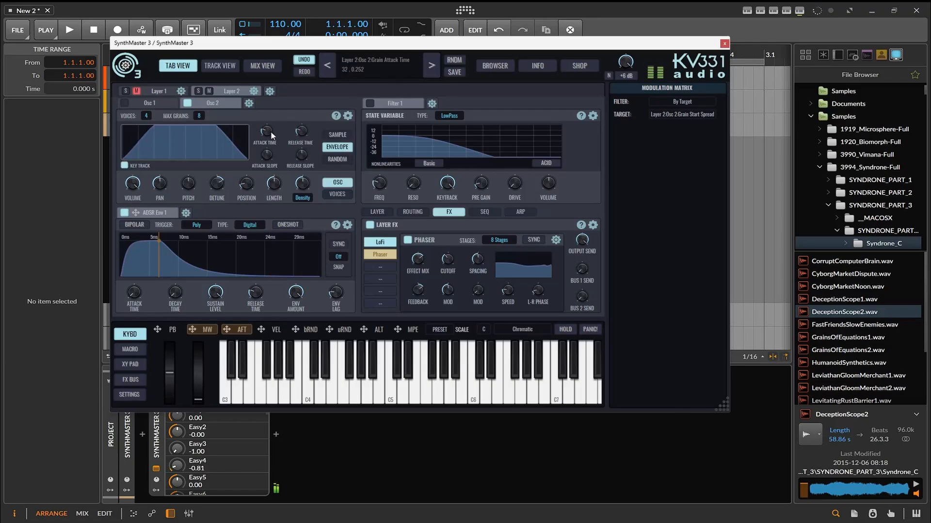
drag(269, 134, 266, 153)
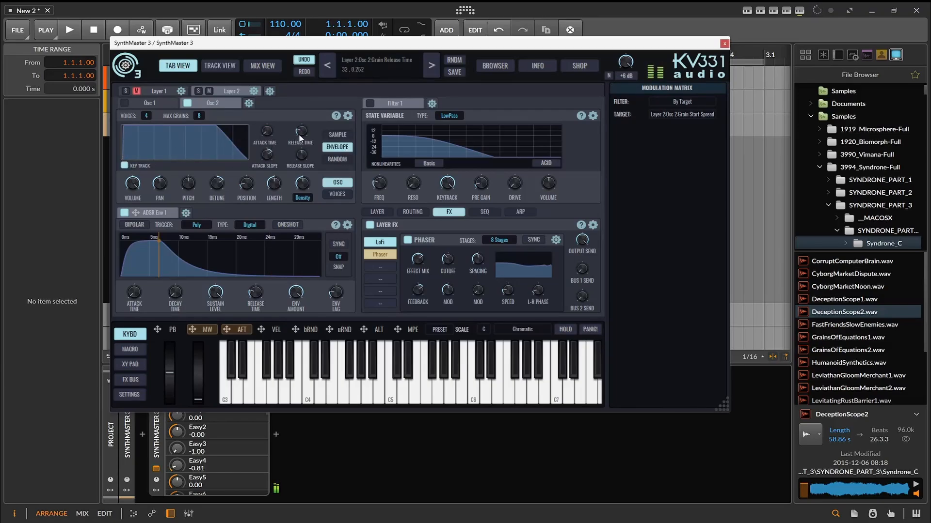
mouse_move(302, 137)
mouse_down()
mouse_move(301, 121)
mouse_move(304, 138)
mouse_up()
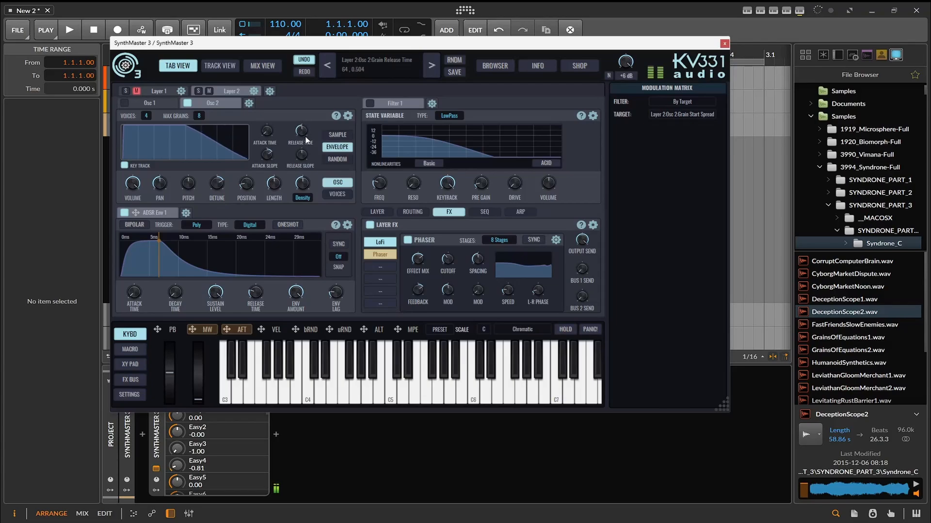
Step: Increase Osc 2's random detune, position and length amounts, and set the grain start randomness to about 0.528
click(337, 159)
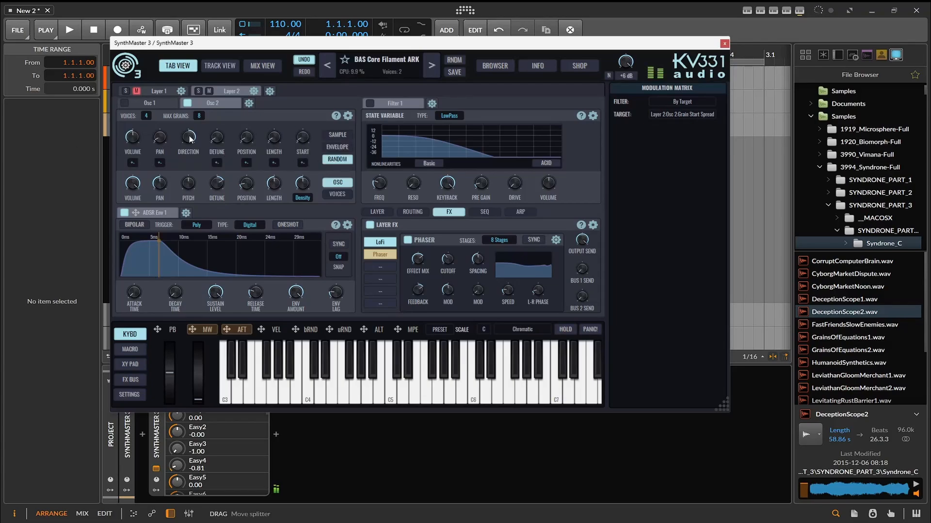
drag(211, 137, 211, 130)
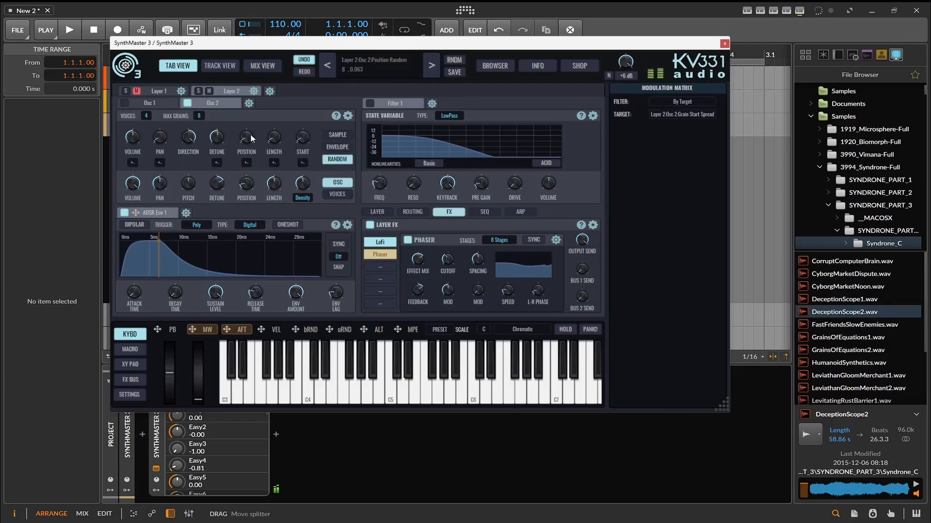
drag(272, 136, 302, 113)
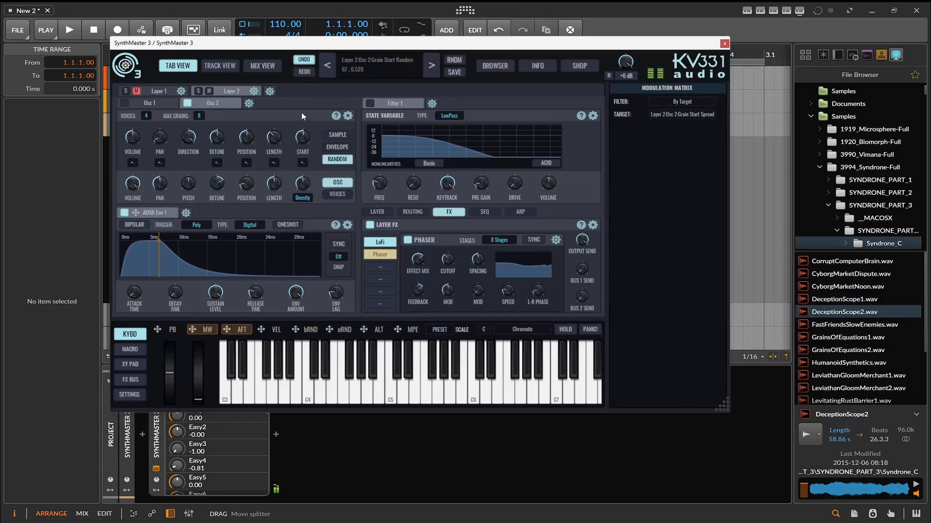
click(302, 163)
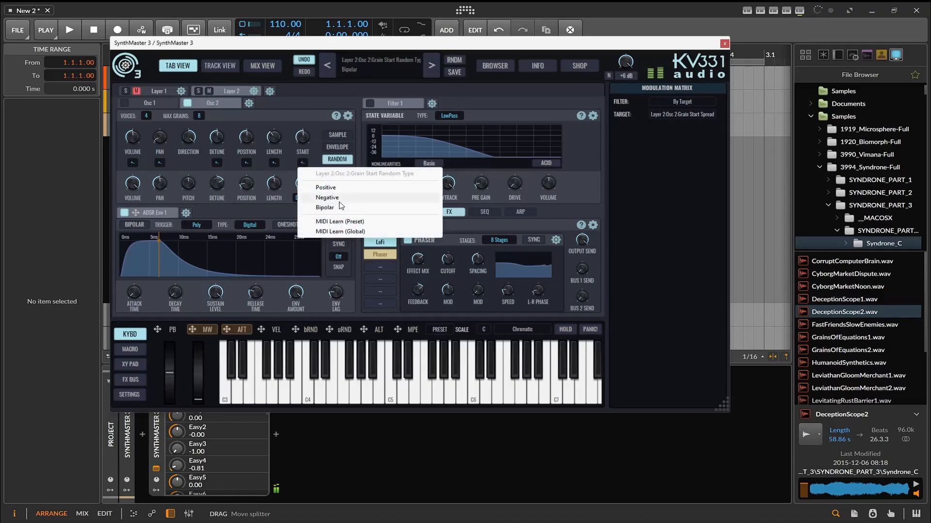
click(315, 115)
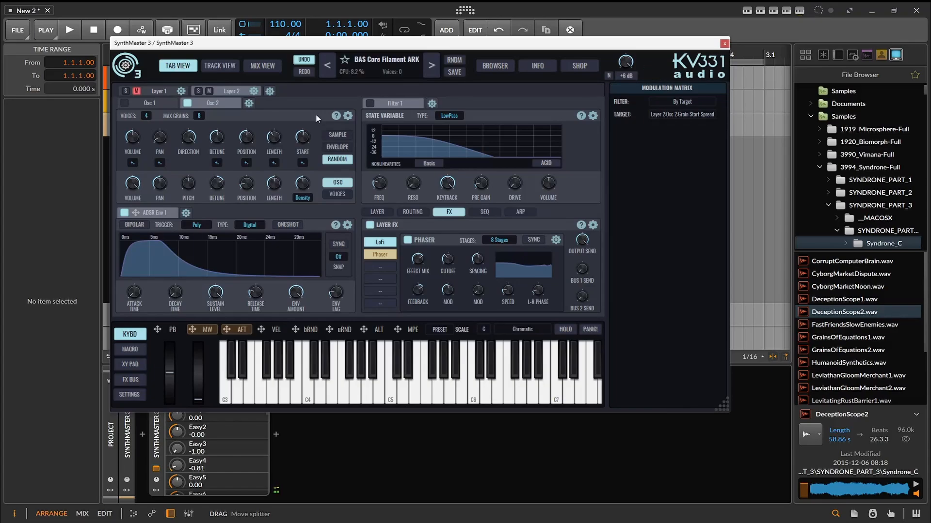
Step: Enable Filter 1 and raise its cutoff, resonance and volume, with the drive at about 0.11
click(370, 104)
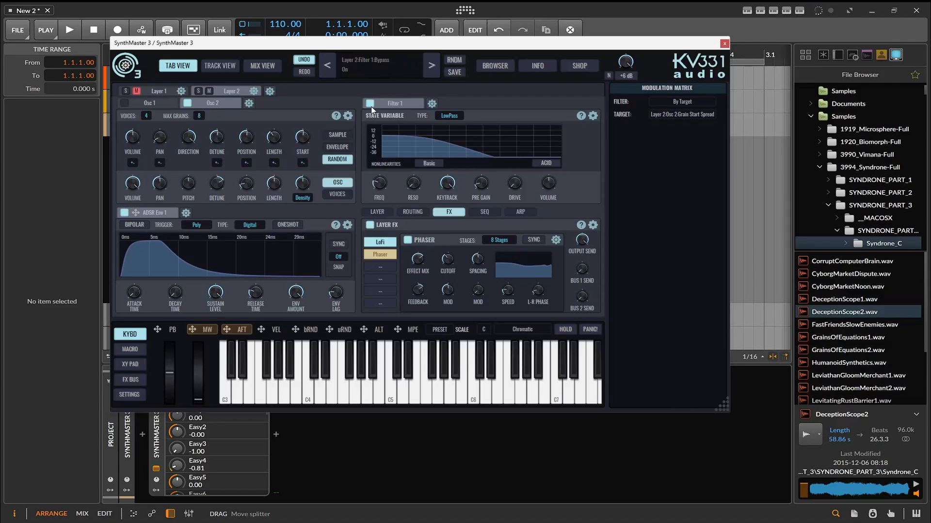
drag(380, 186, 414, 157)
drag(379, 183, 435, 173)
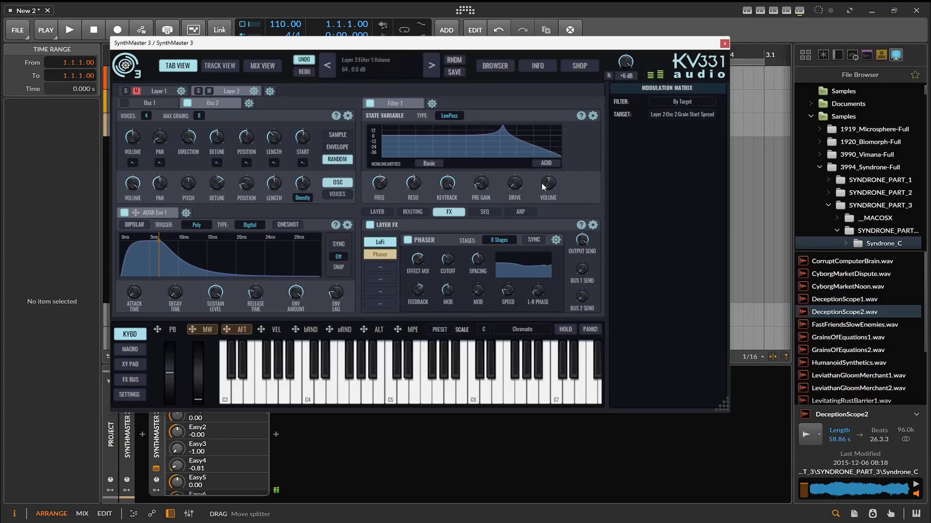
drag(541, 183, 552, 167)
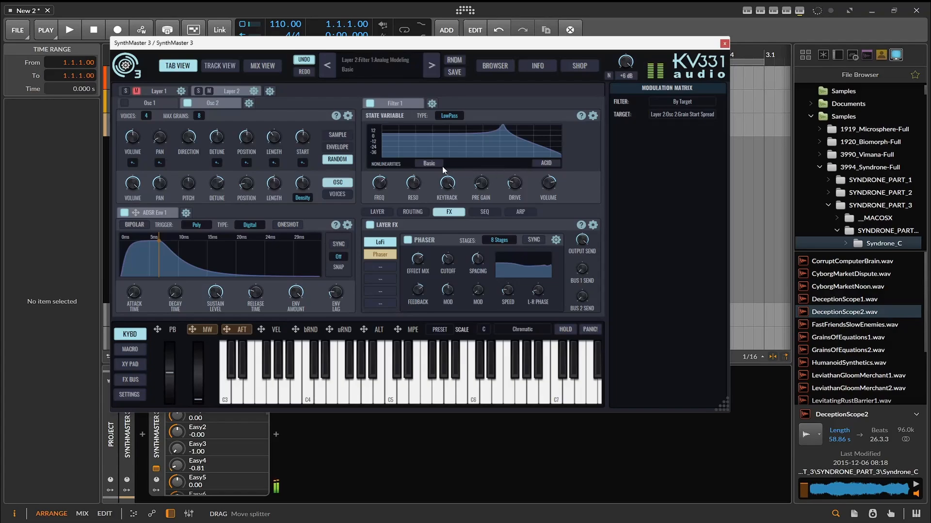
drag(505, 187, 517, 191)
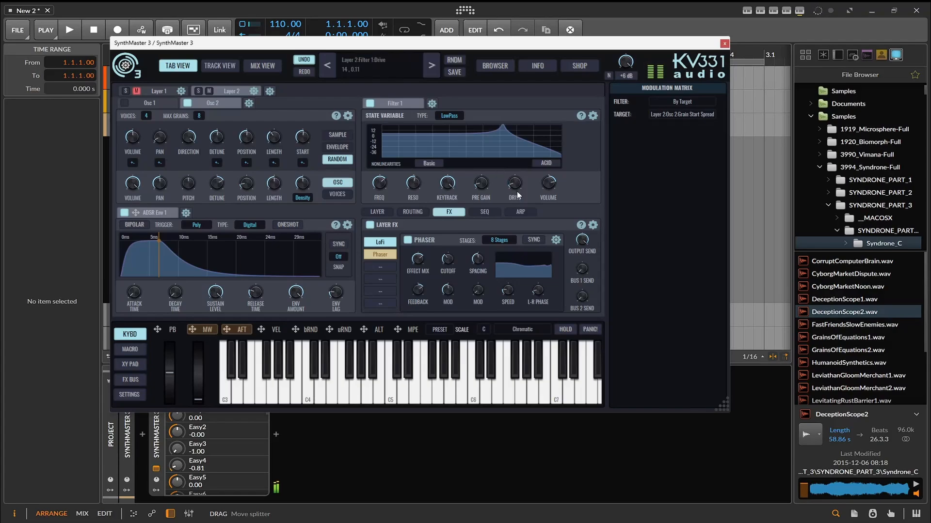
Step: Switch Filter 1 to Multi Mode with ACID on, setting its mode to about 0.173 and cutoff to about 186 Hz
click(546, 164)
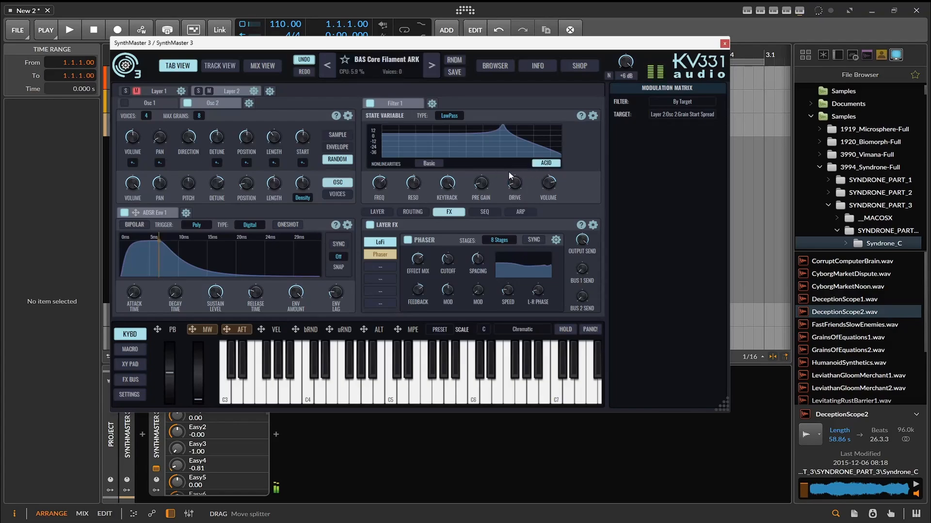
click(441, 116)
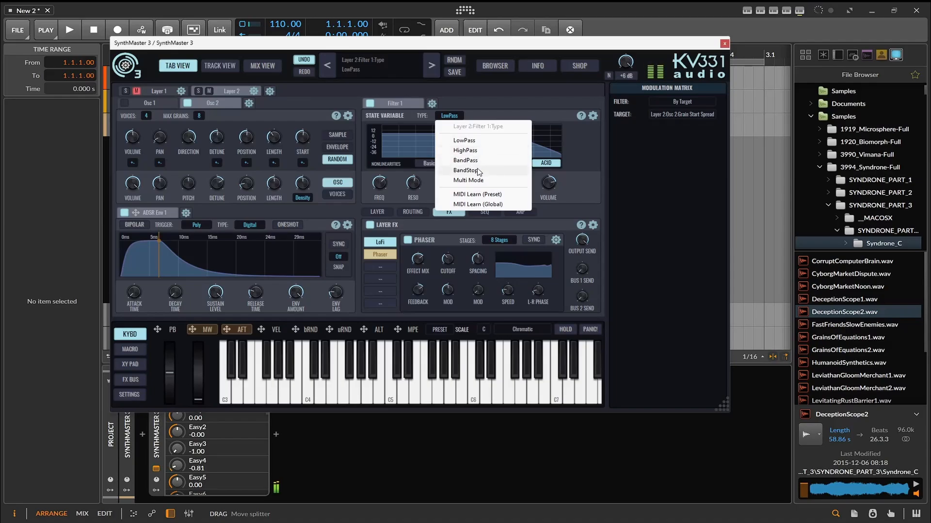
click(468, 181)
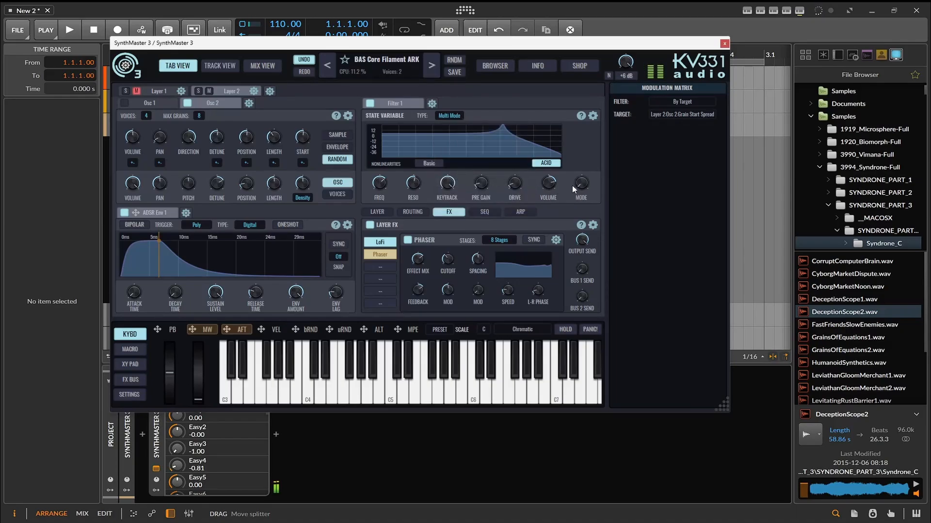
mouse_move(586, 186)
mouse_down()
mouse_move(577, 167)
mouse_move(577, 175)
mouse_up()
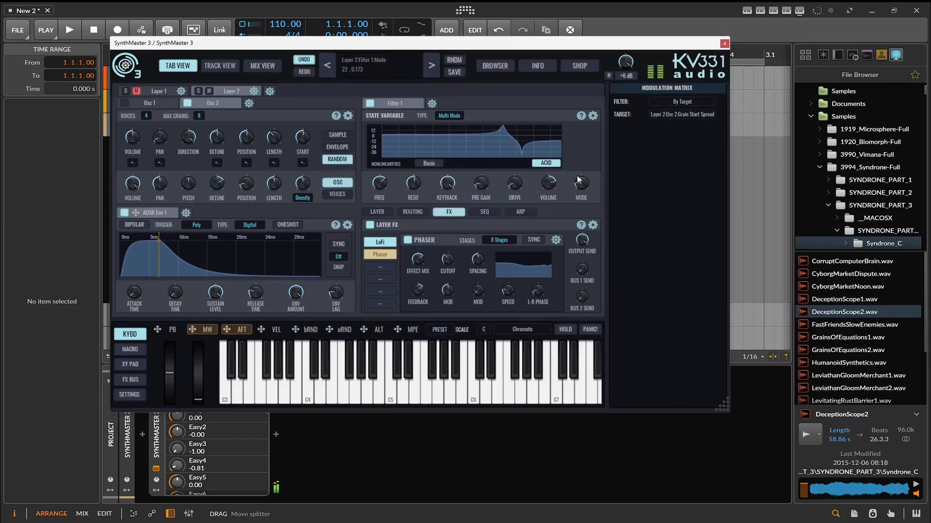
drag(385, 184, 385, 198)
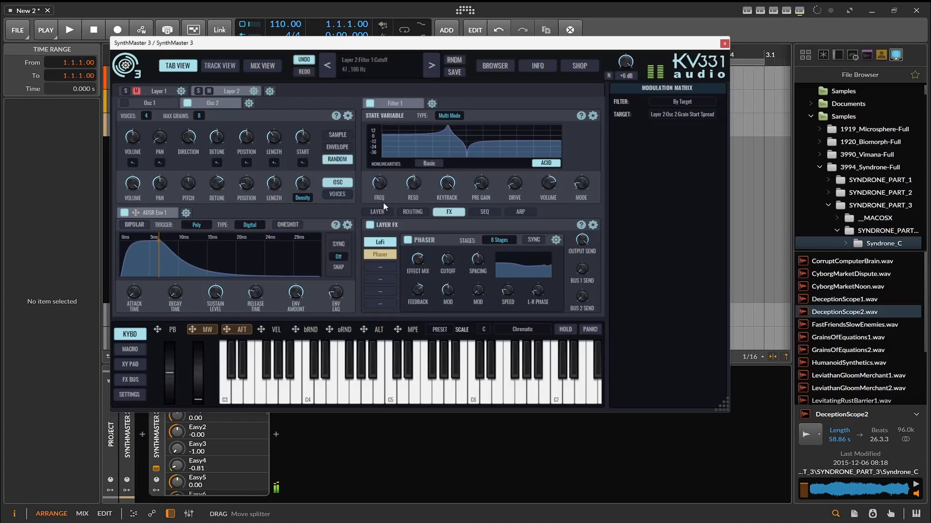
Step: Examine the list of filter types that can be added alongside Filter 1
right_click(427, 112)
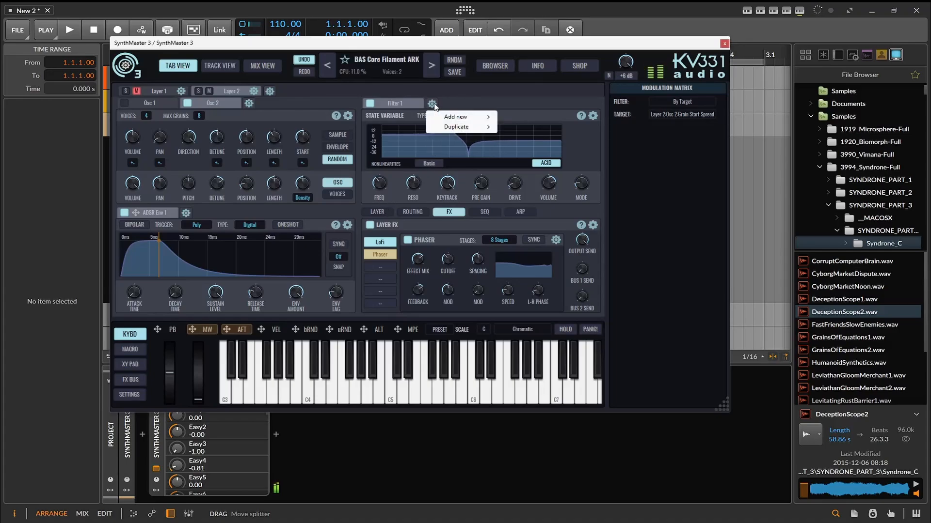
mouse_move(459, 121)
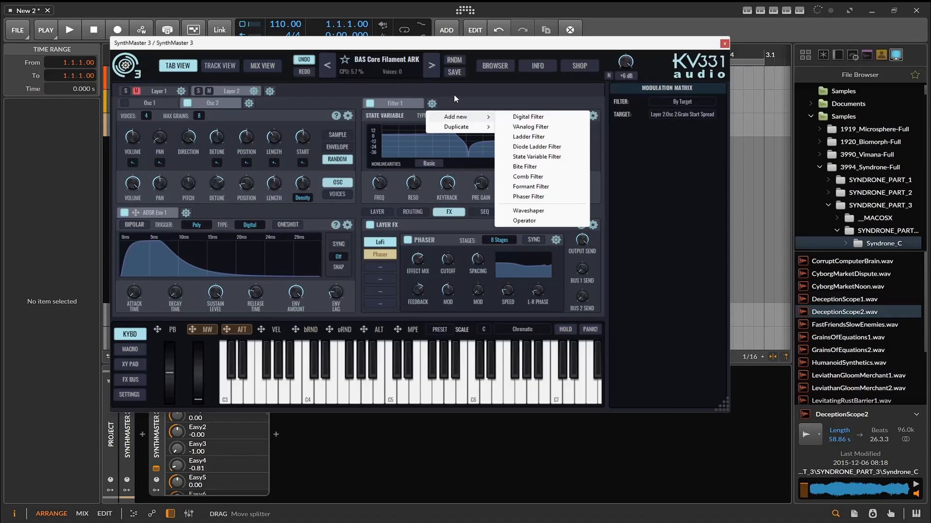
click(449, 97)
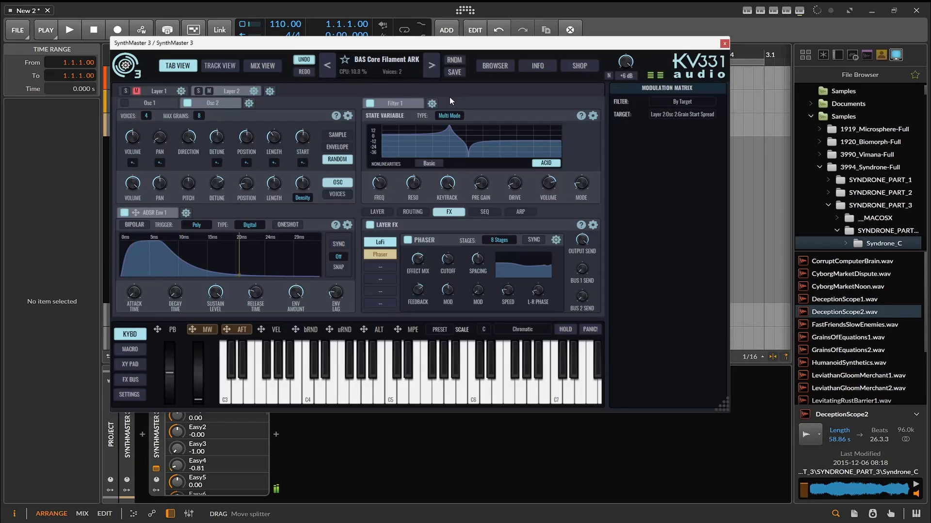
Step: Assign velocity as a modulation source for Osc 2's random detune and adjust the modulation amount
drag(263, 333, 222, 140)
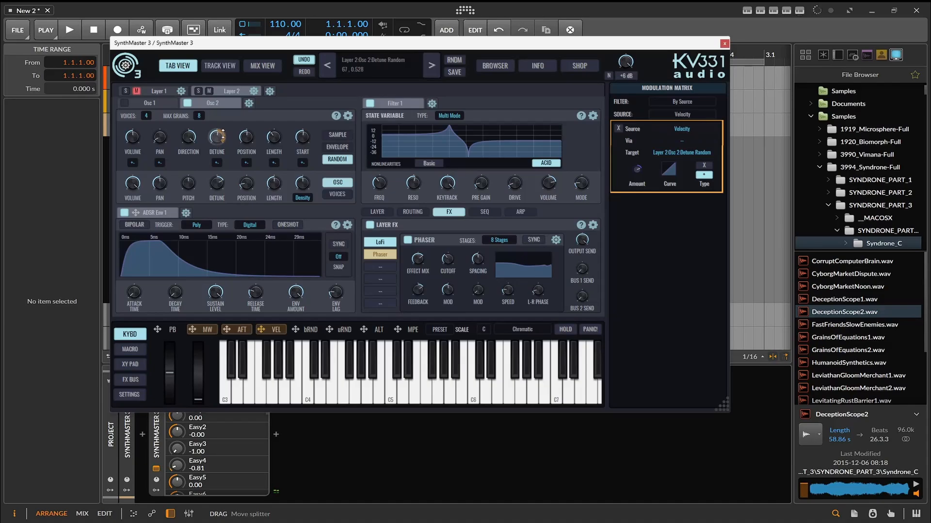
drag(223, 136, 224, 154)
drag(214, 133, 214, 147)
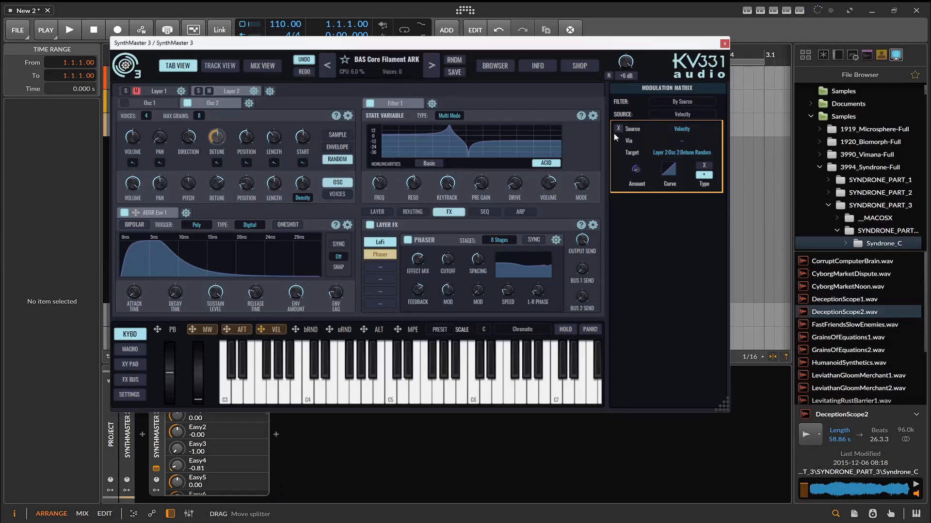
click(682, 103)
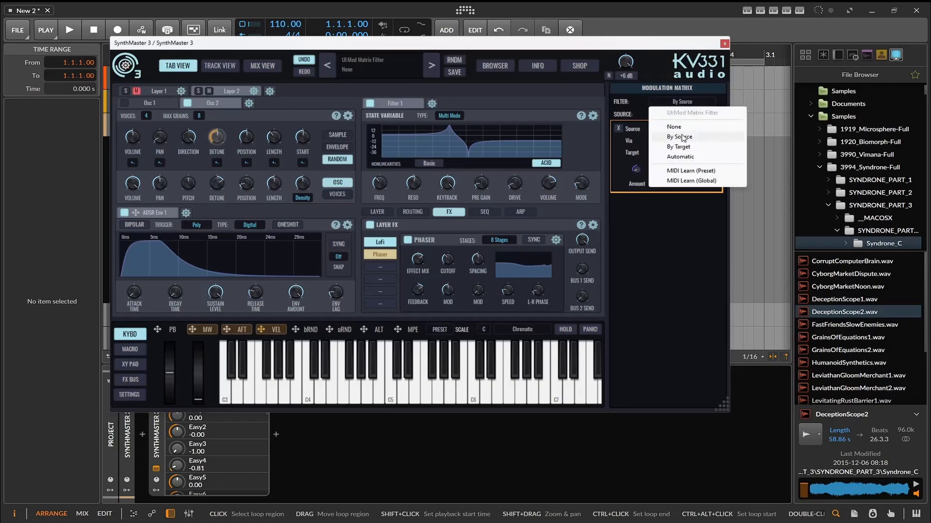
click(672, 250)
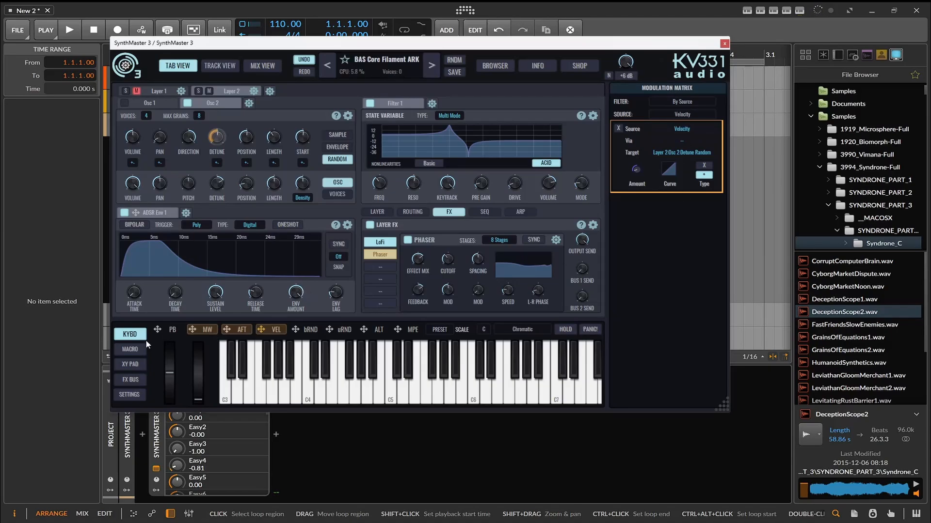
Step: Assign macro EZ5 to Osc 2's random position and set the macro to about +0.29
click(129, 349)
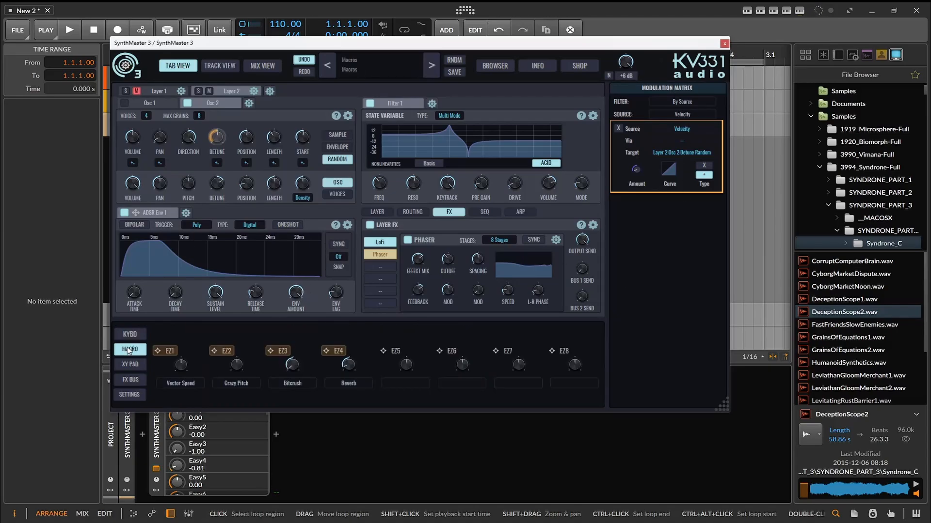
click(382, 357)
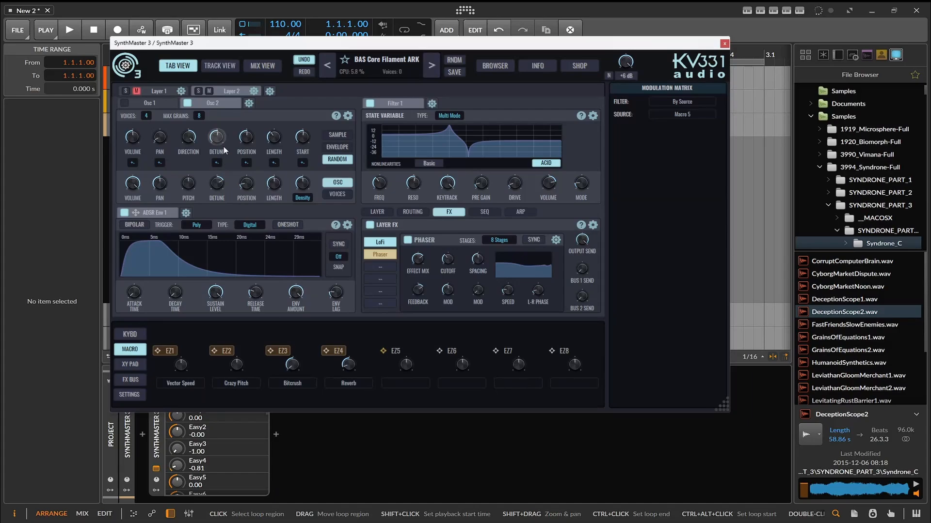
click(245, 136)
click(385, 354)
drag(237, 139, 248, 139)
drag(406, 364, 410, 390)
mouse_move(246, 140)
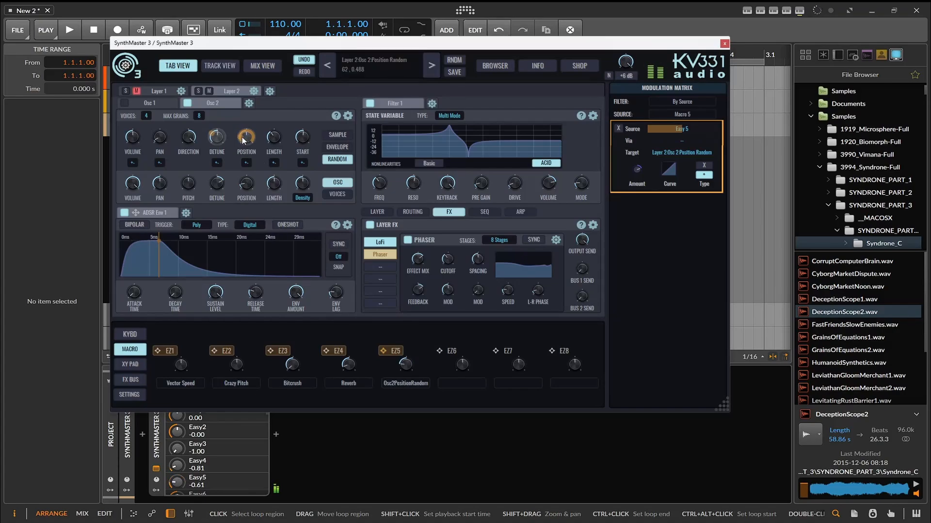
drag(406, 364, 409, 336)
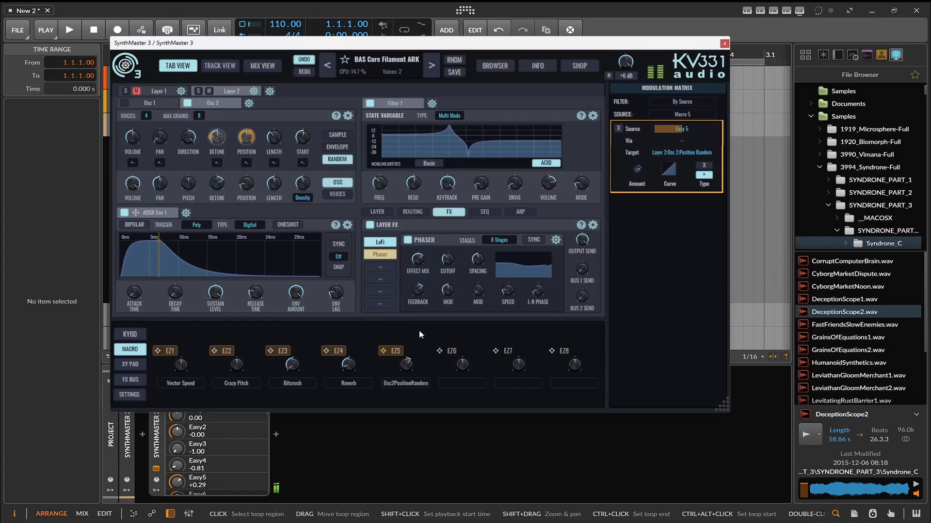
Step: Examine Layer 2's layer, routing, effects, sequencer and arpeggiator settings
click(377, 212)
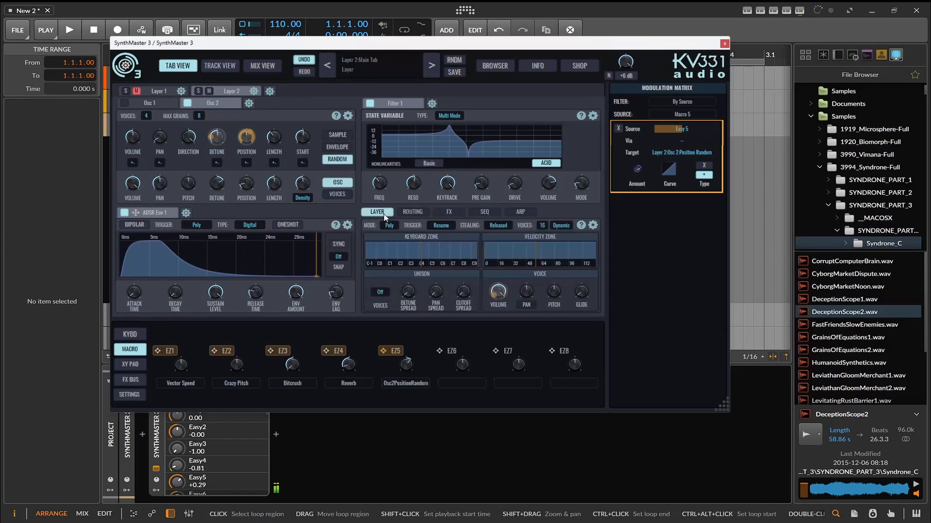
click(420, 214)
click(461, 210)
click(491, 214)
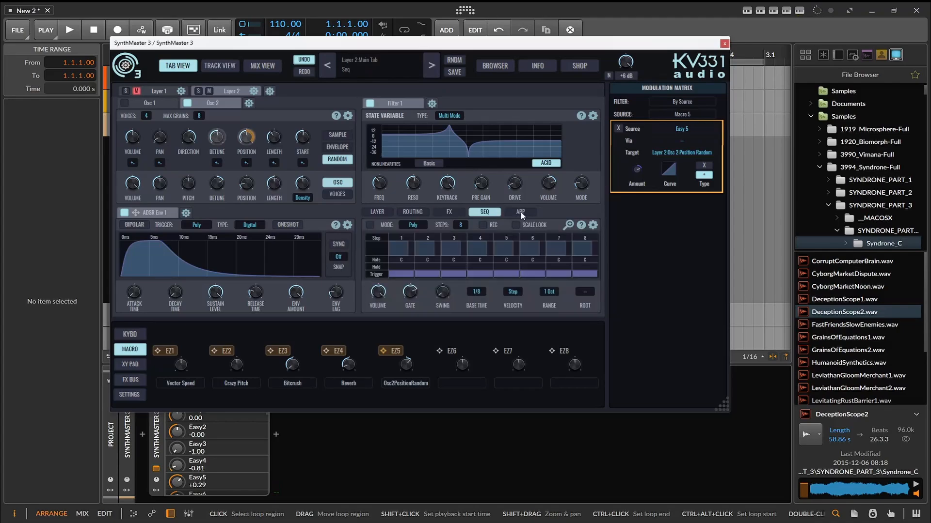
click(520, 212)
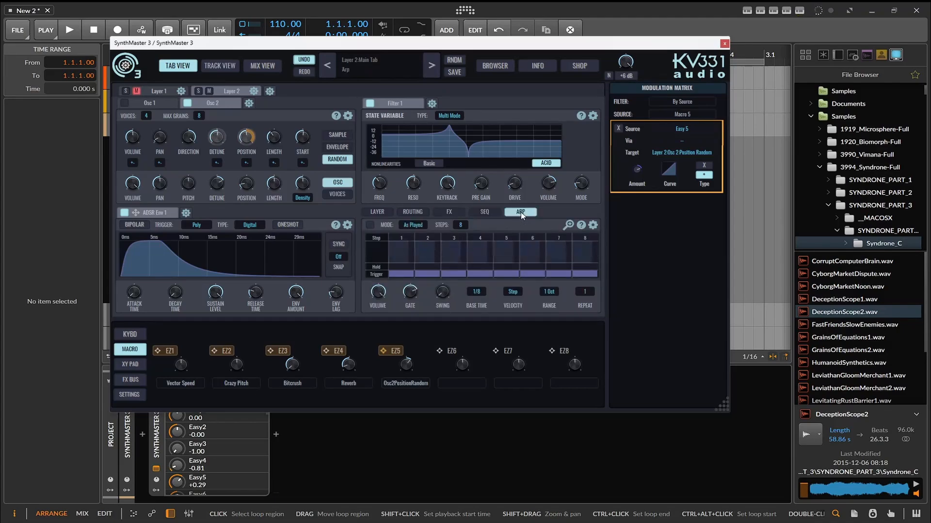
Step: Add a Step LFO to Layer 2's modulators
click(186, 213)
mouse_move(210, 226)
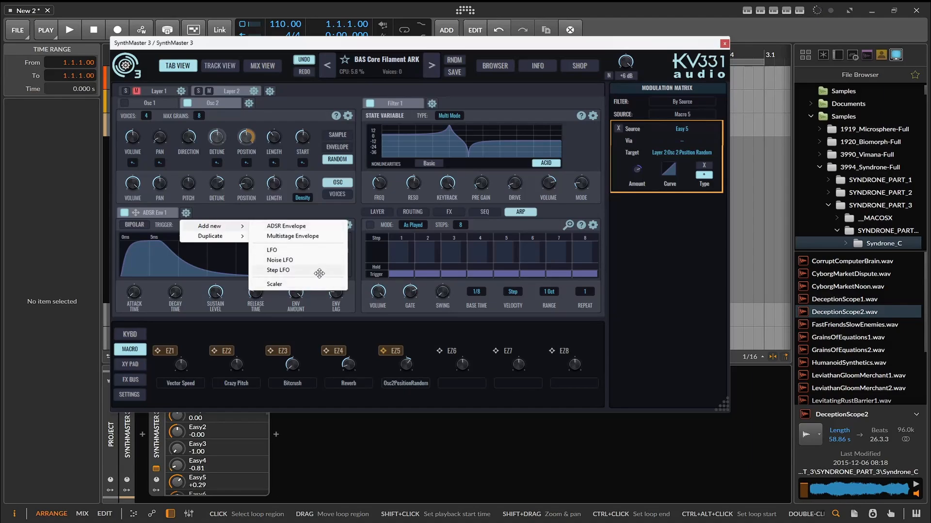
click(333, 269)
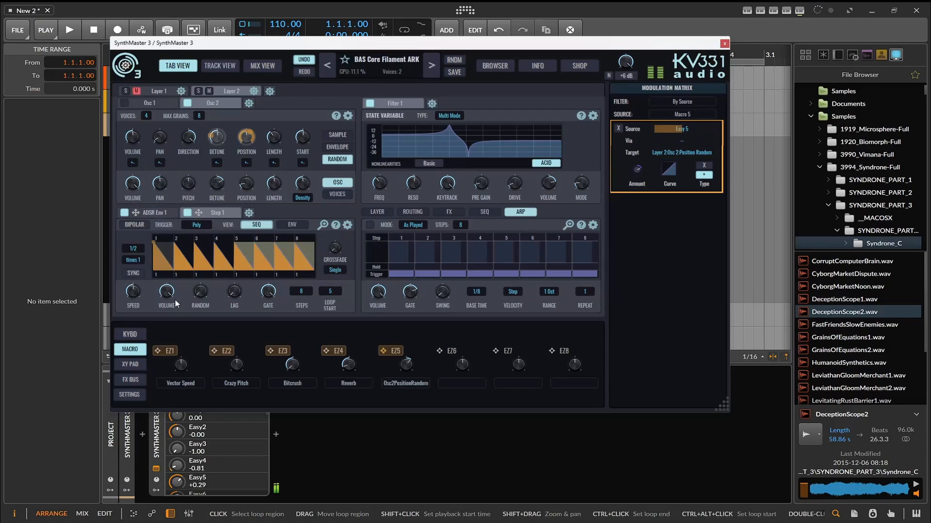
Step: Examine the Step 1 modulator's crossfade, trigger modes, bipolar option and enlarged step editor
click(337, 247)
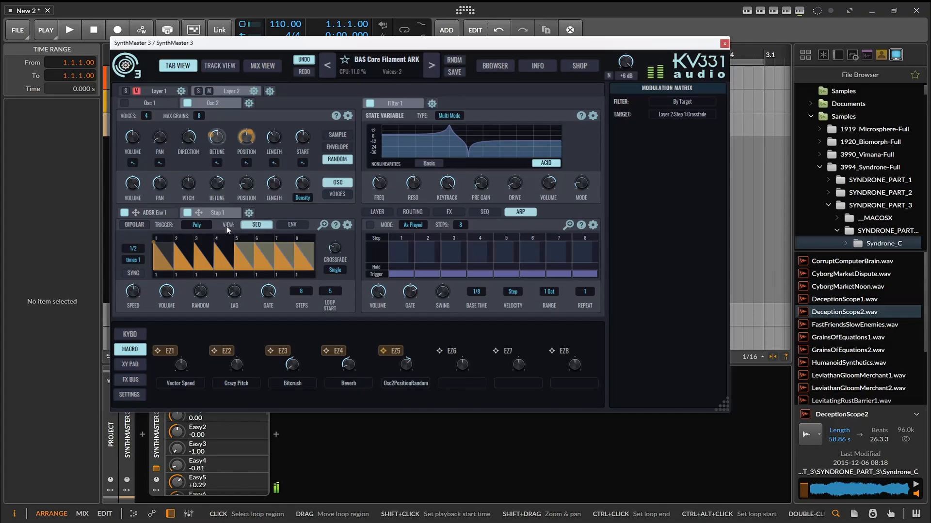
click(198, 225)
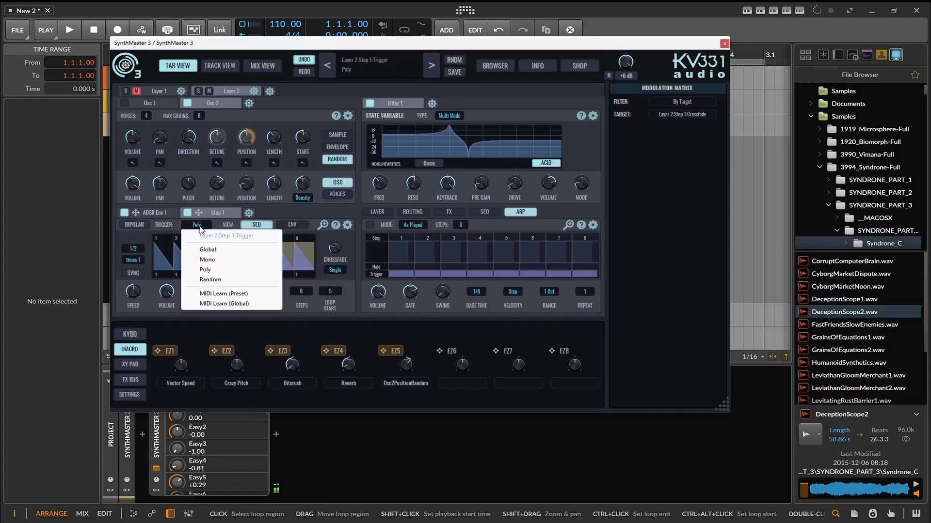
click(135, 226)
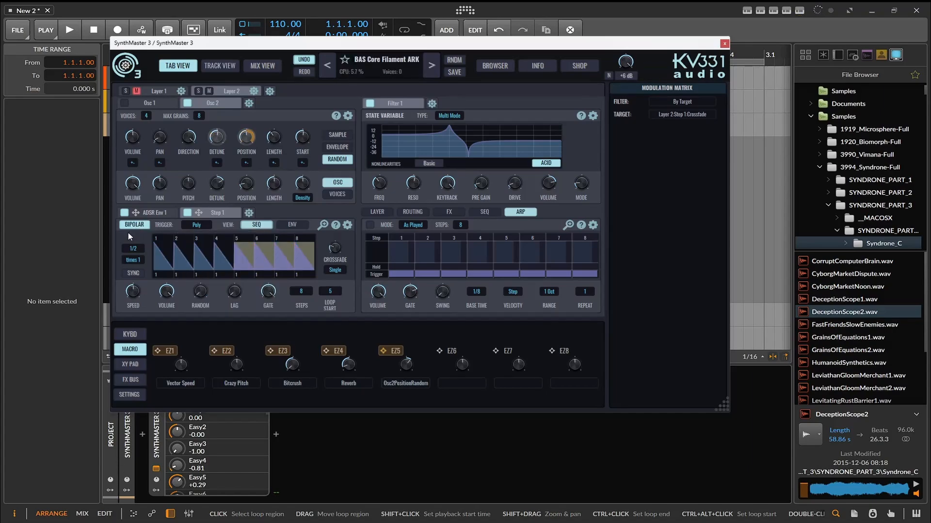
click(131, 225)
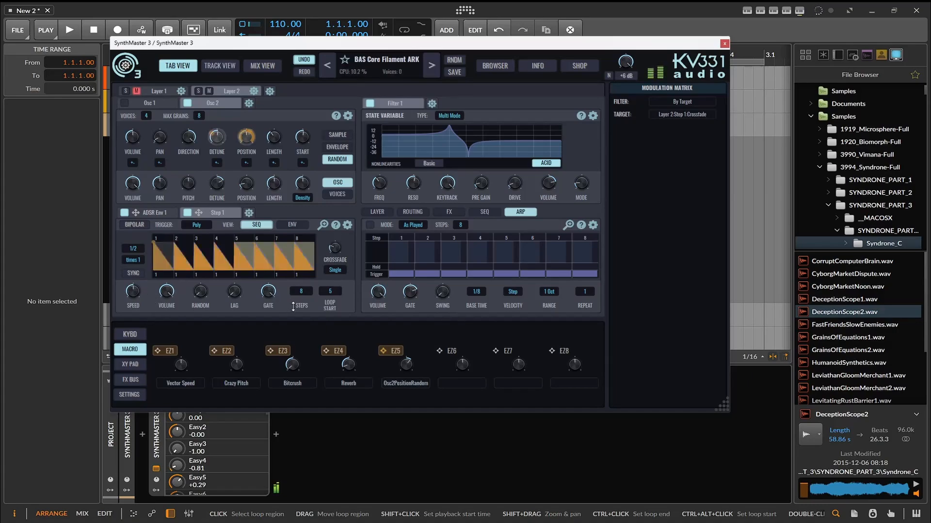
click(347, 226)
click(347, 226)
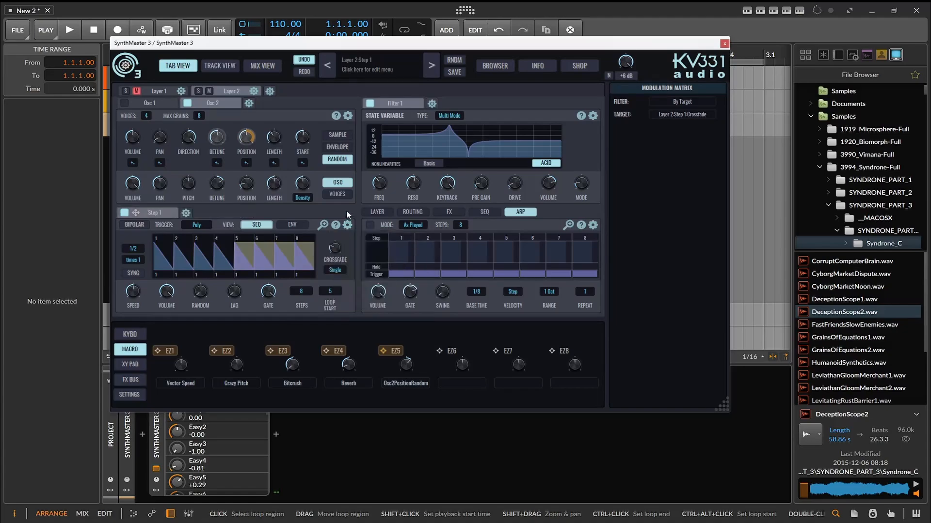
click(322, 225)
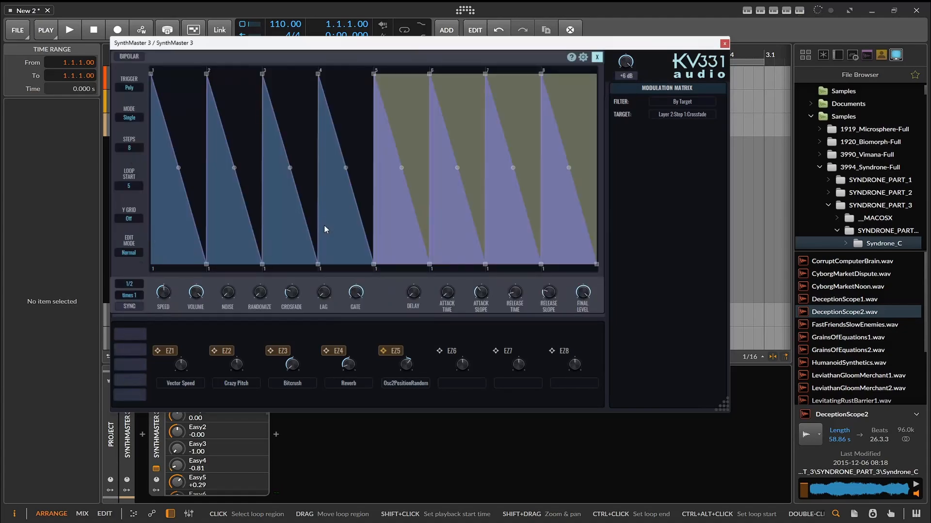
click(599, 58)
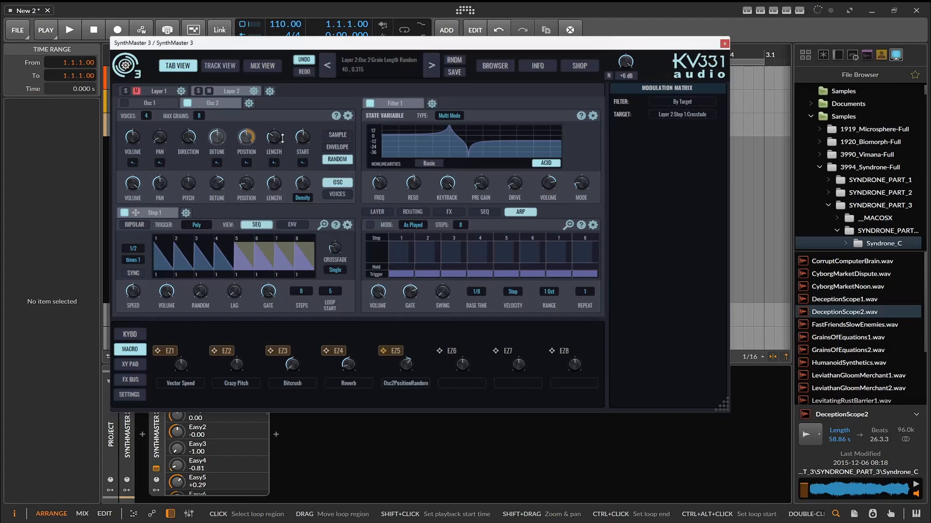
Step: Set Osc 2's random grain length to about 0.378 and add the Step 1 sequencer as its modulation source
drag(282, 138, 279, 135)
right_click(279, 135)
mouse_move(370, 164)
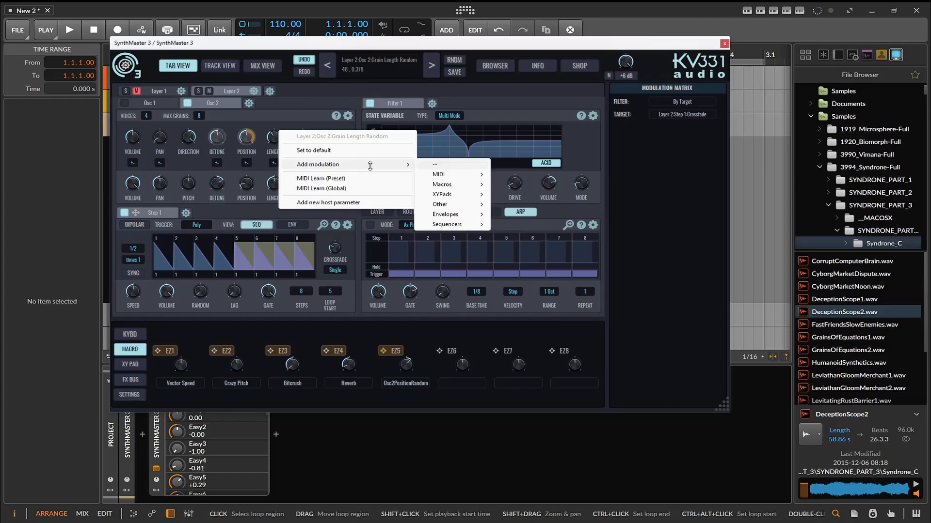
mouse_move(465, 203)
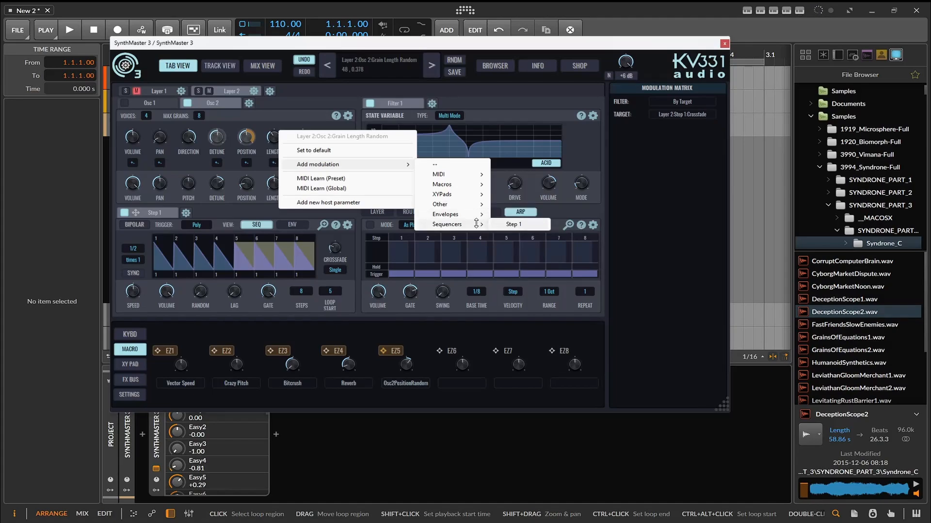
click(516, 225)
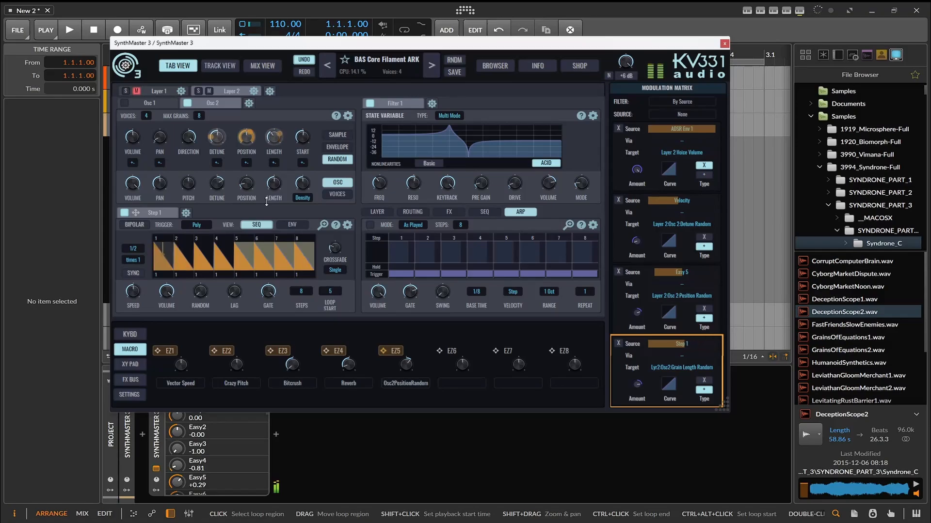
Step: Enable Osc 1 in Layer 2, and toggle Layer 1's solo on and off
click(161, 106)
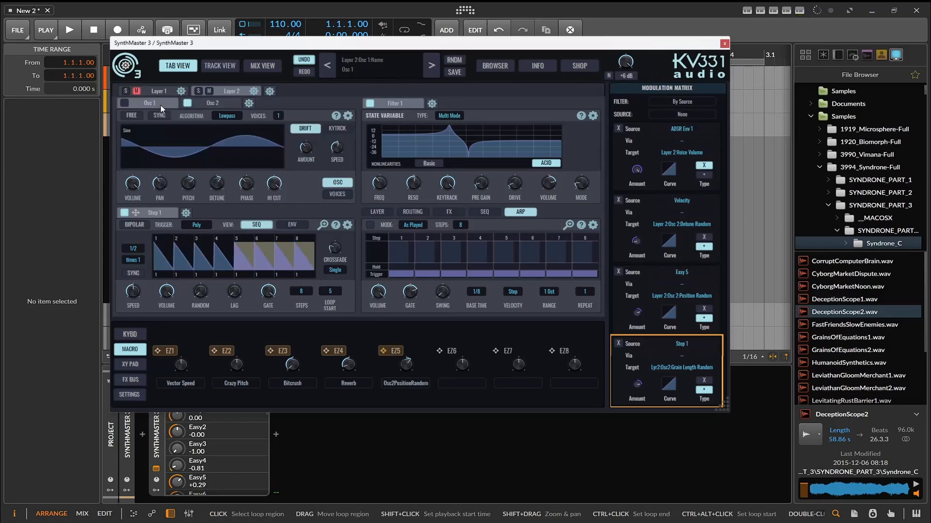
click(187, 187)
click(126, 92)
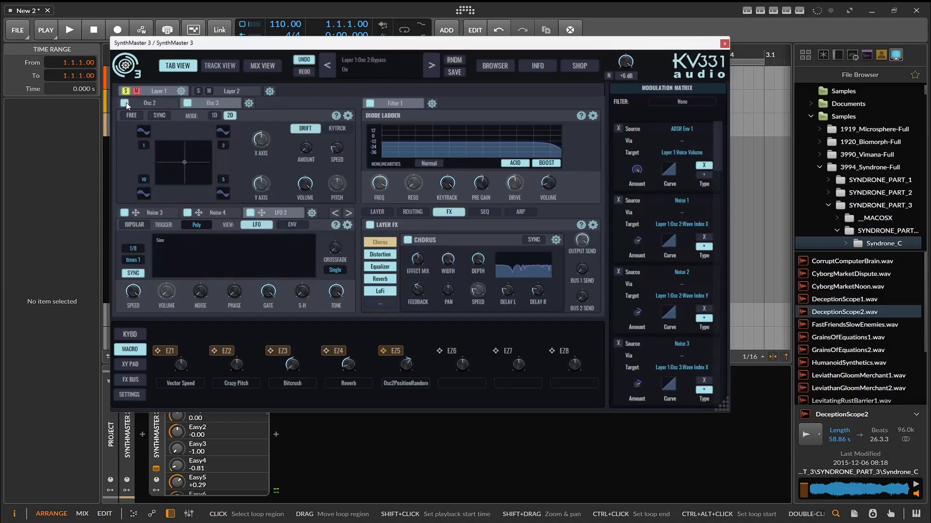
click(217, 91)
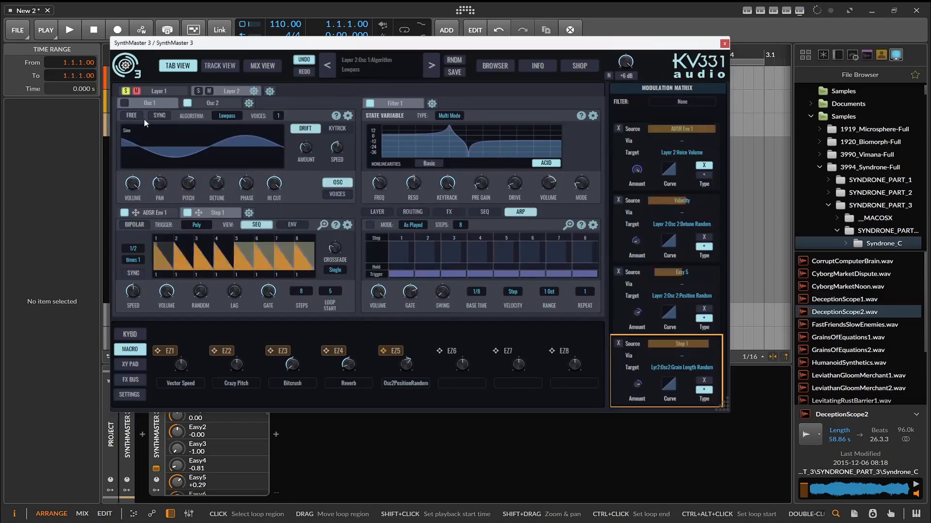
click(126, 102)
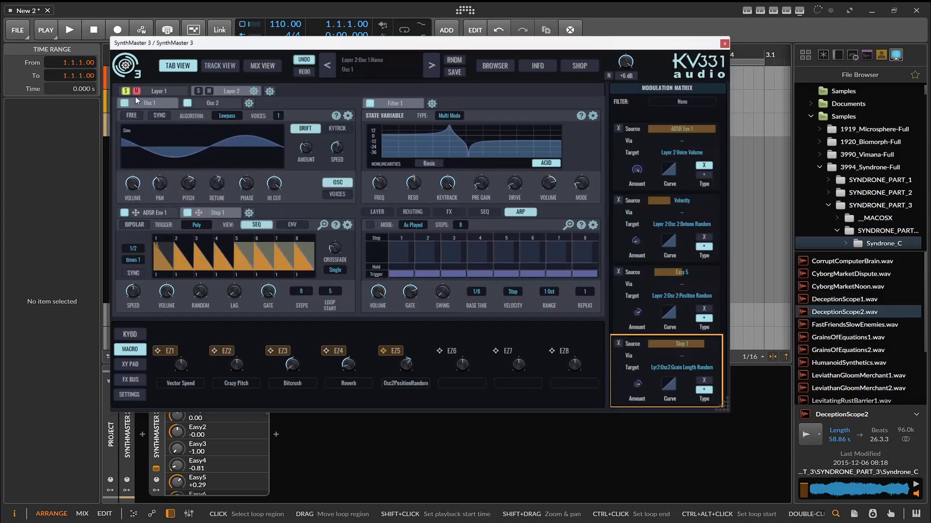
click(129, 92)
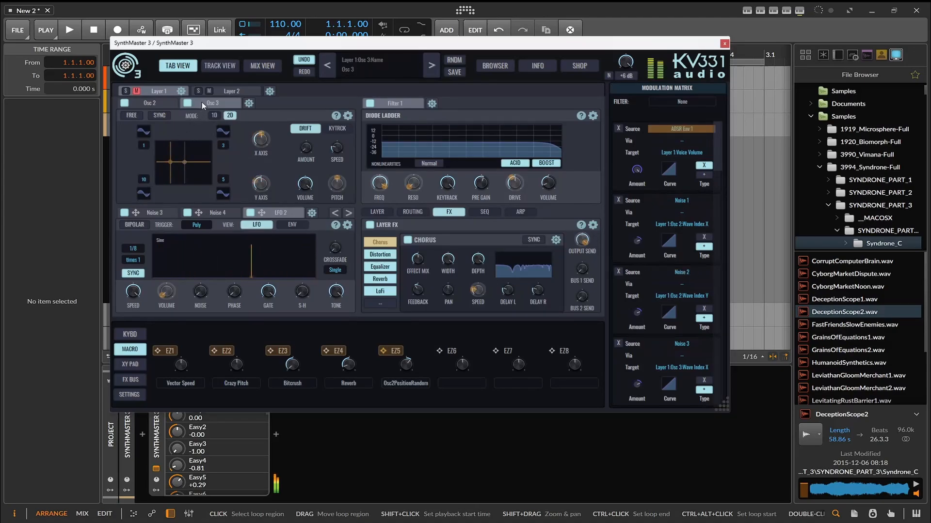
Step: Change the upper-right waveform of Layer 1's Osc 2 and move its vector position towards that corner, with Y at about 0.783
click(169, 102)
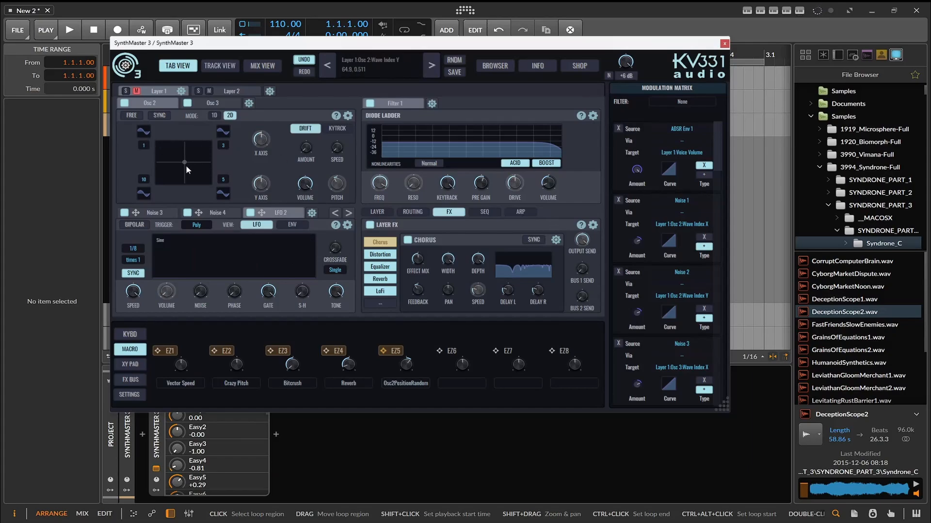
drag(185, 162, 170, 152)
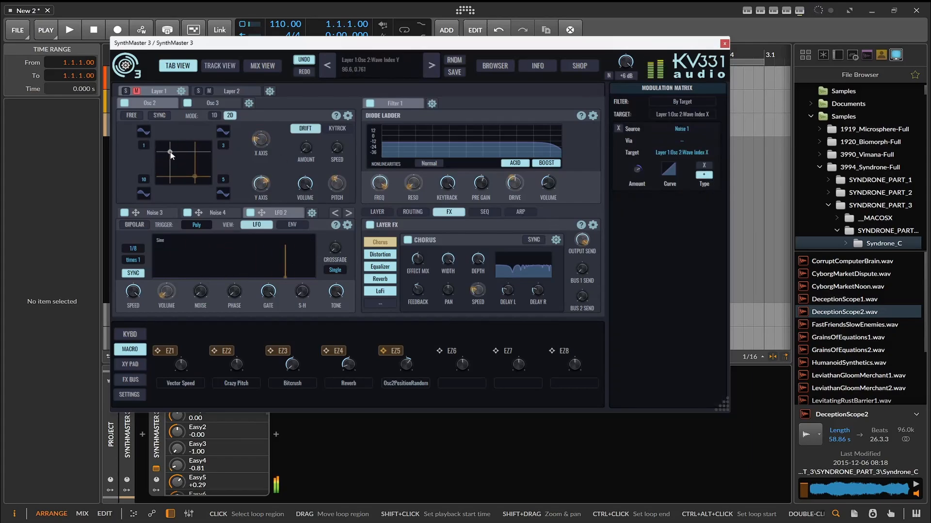
click(222, 130)
click(264, 151)
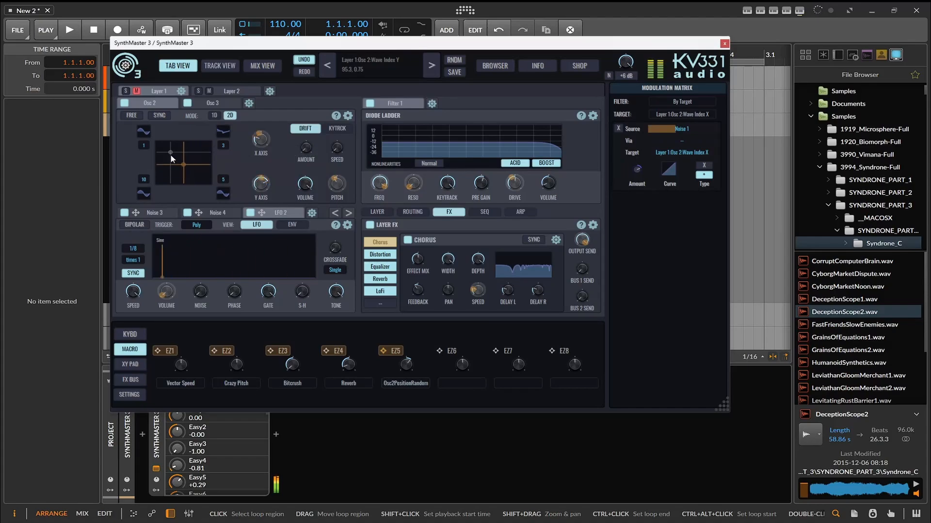
drag(171, 156, 203, 154)
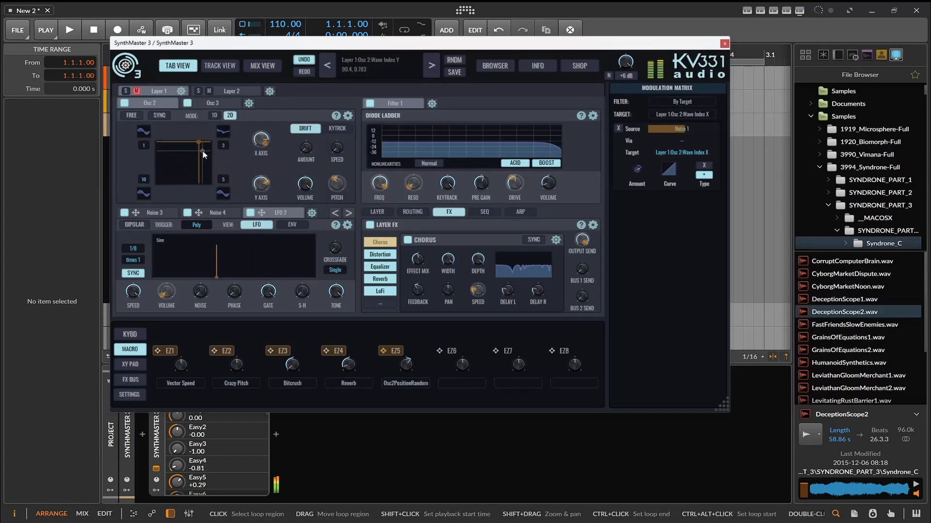
Step: Set Layer 1 Osc 2's Wave 1 to Brown Noise and Wave 4 to Sawtooth, with the vector position's Y at about 0.293
click(143, 131)
mouse_move(186, 183)
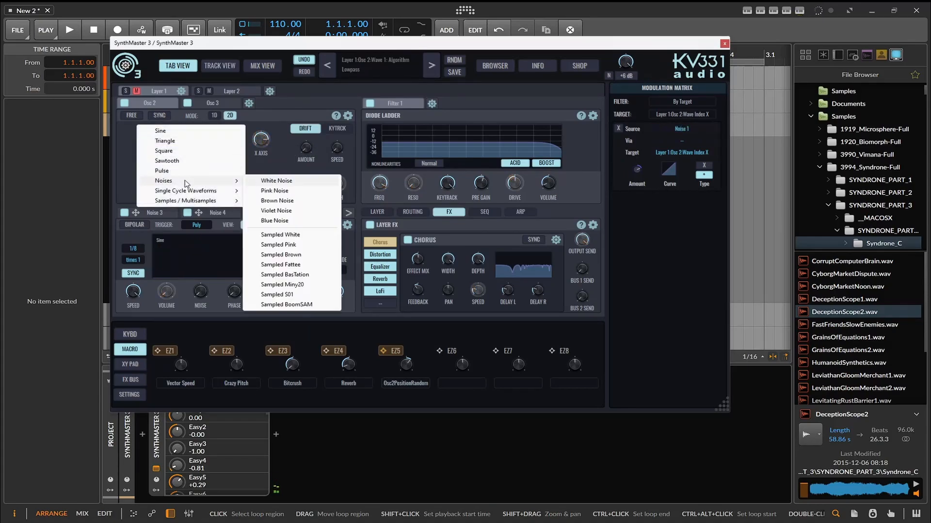
click(274, 201)
click(142, 196)
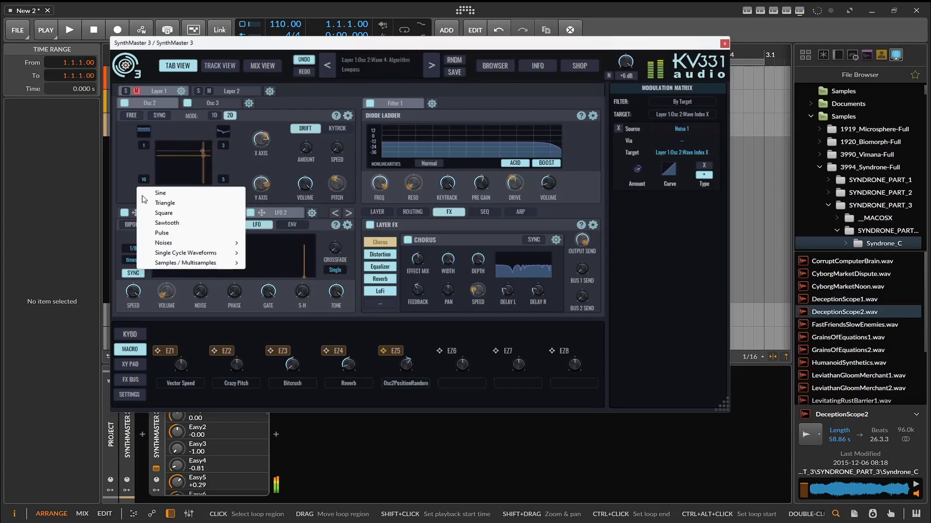
mouse_move(204, 262)
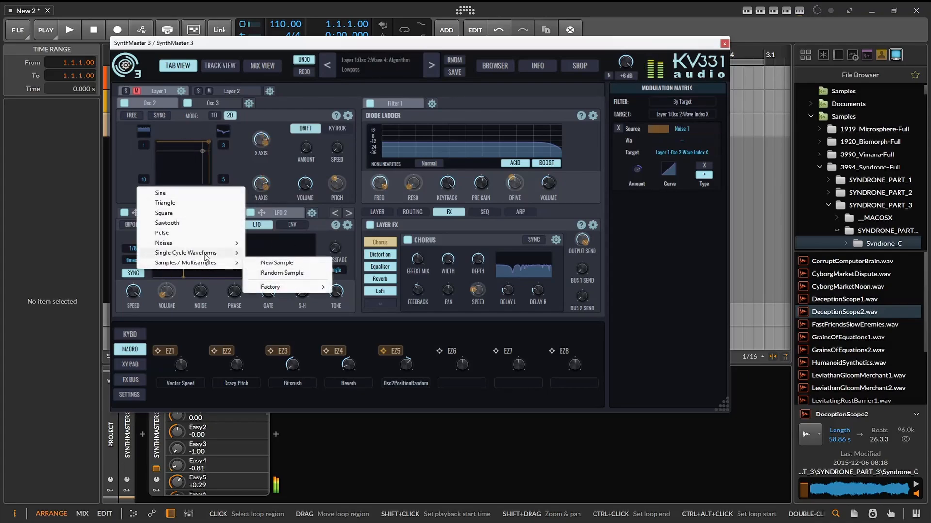
click(219, 222)
click(162, 174)
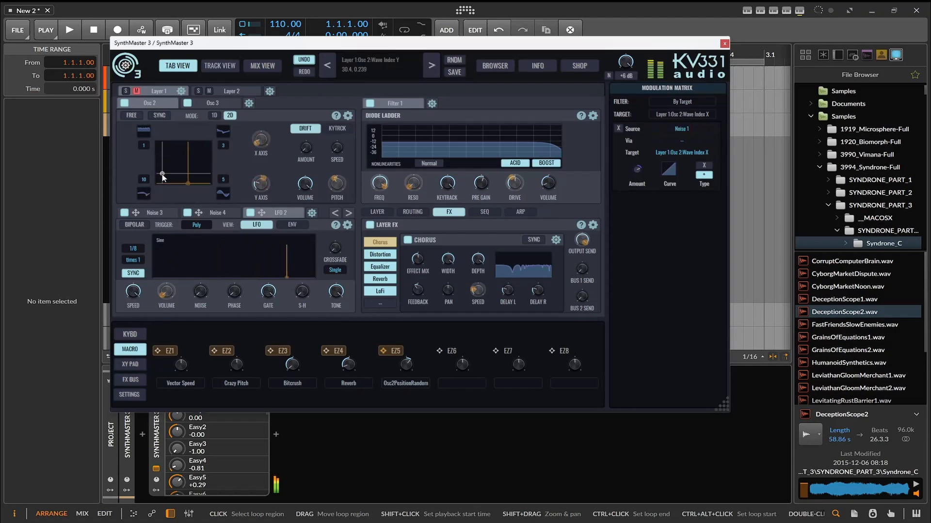
drag(162, 173, 179, 167)
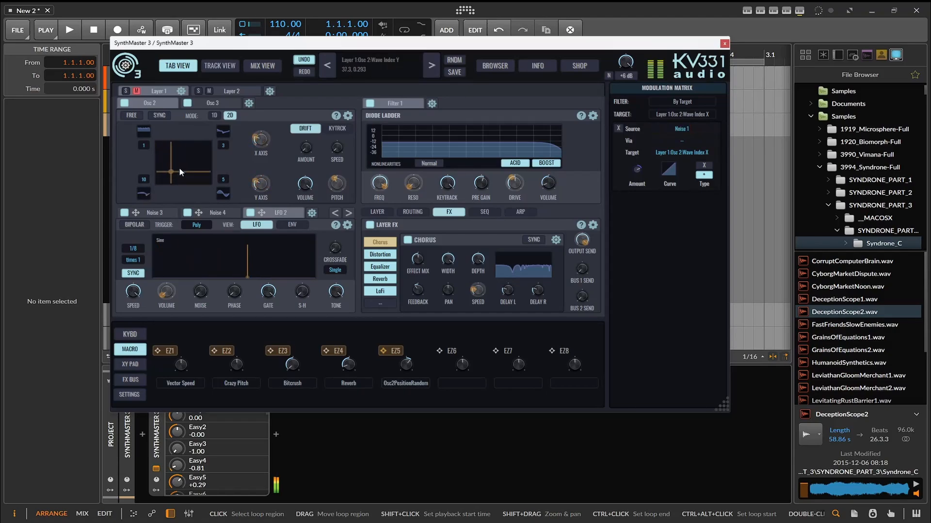
Step: Toggle Layer 1's Osc 3 off and on, and view the layer settings and routing diagram
click(189, 103)
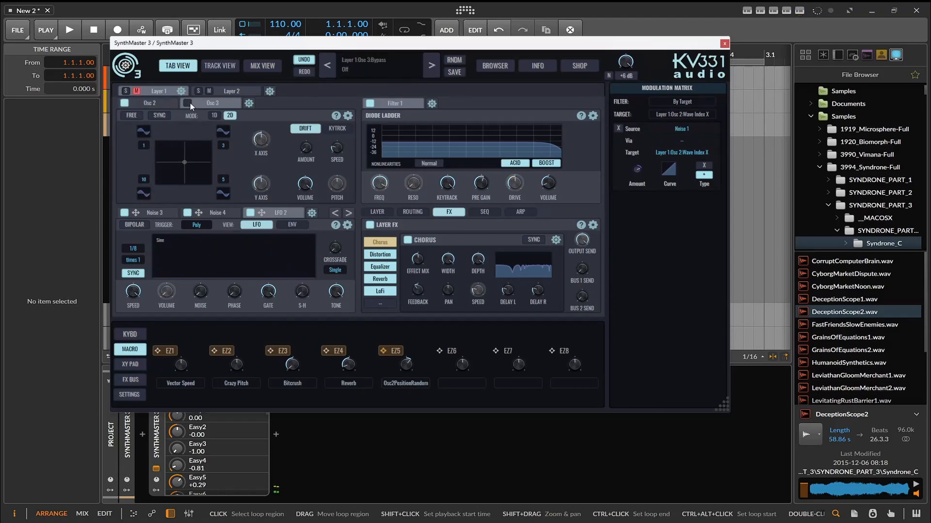
click(189, 103)
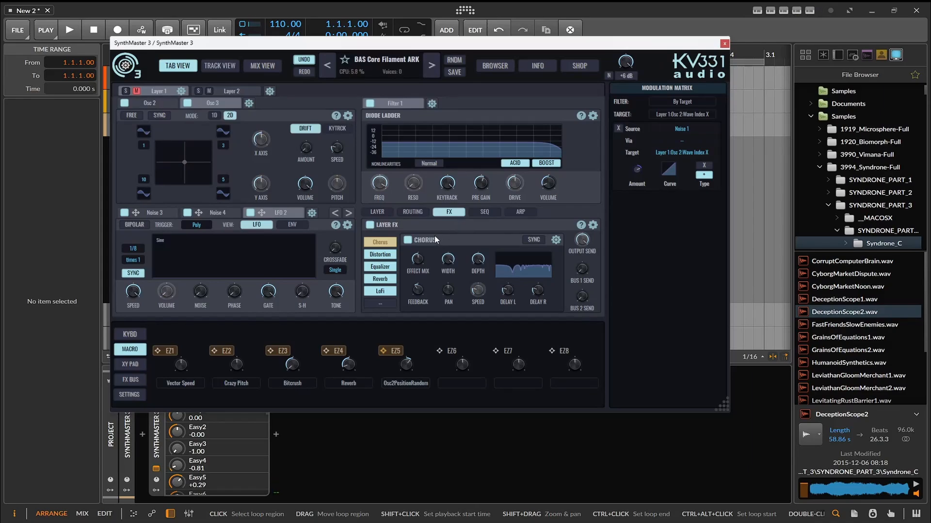
click(378, 212)
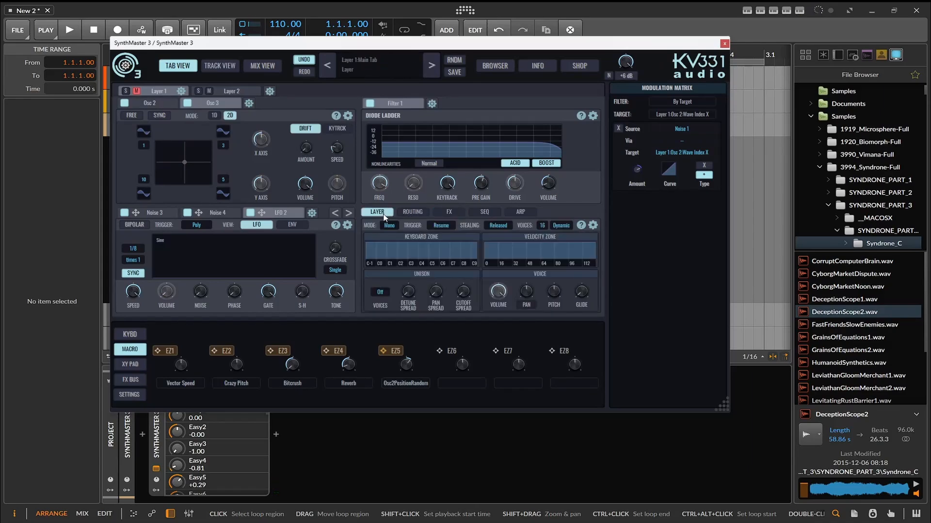
click(412, 212)
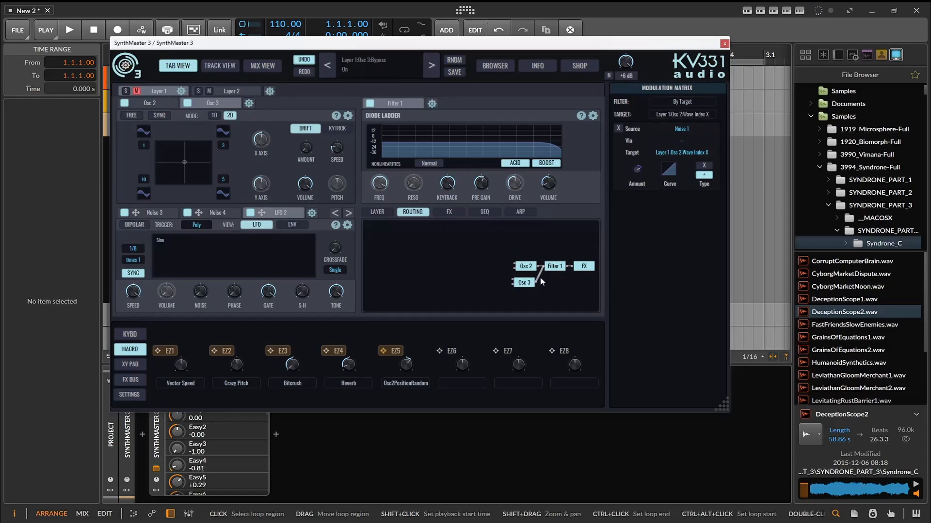
Step: Examine the module and filter types that can be added to Layer 1's routing, and review its Osc 2 and Osc 3
right_click(430, 269)
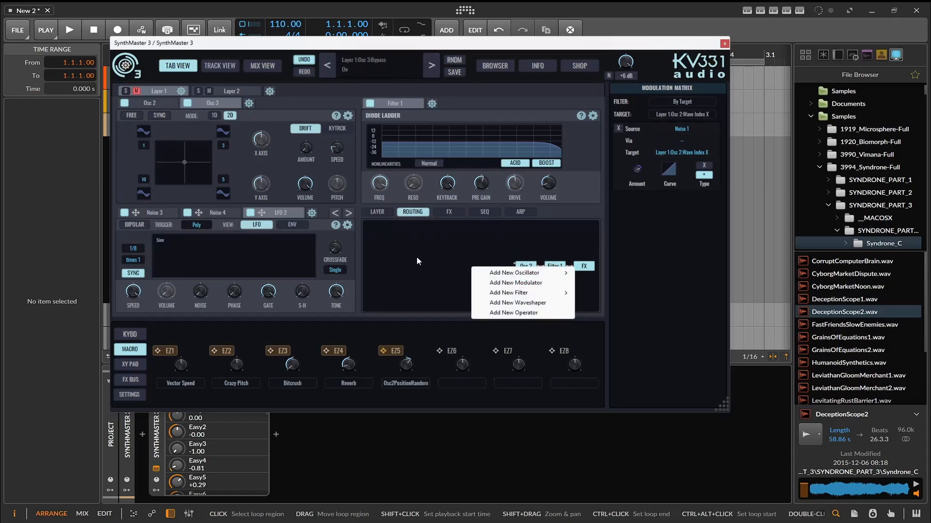
right_click(460, 248)
mouse_move(520, 276)
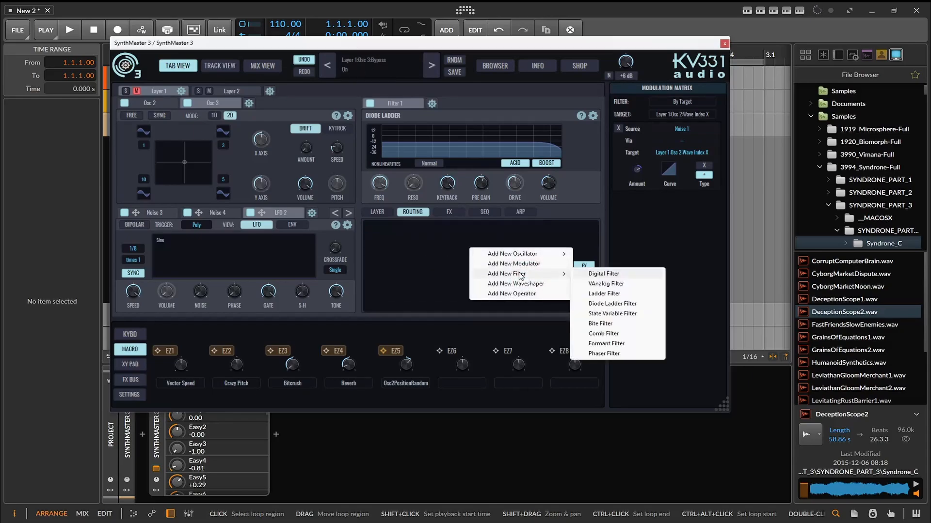
click(429, 281)
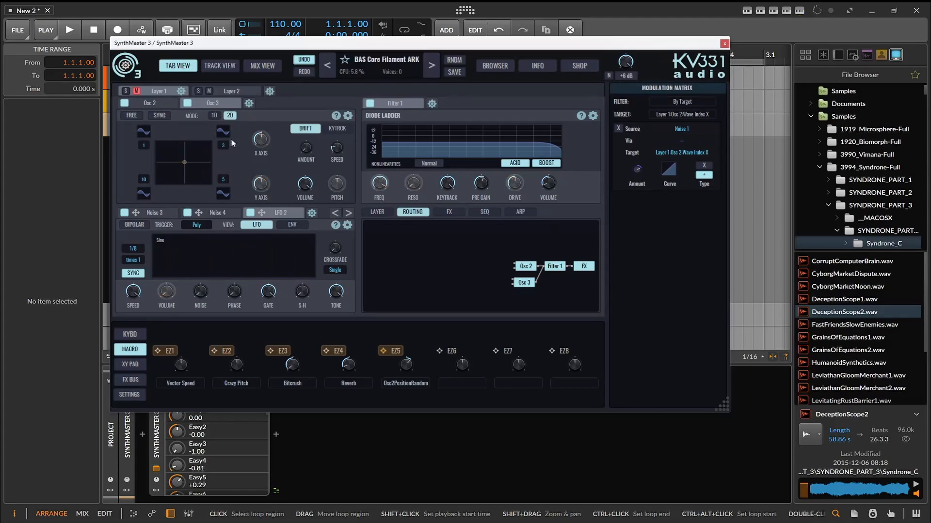
click(159, 103)
click(205, 104)
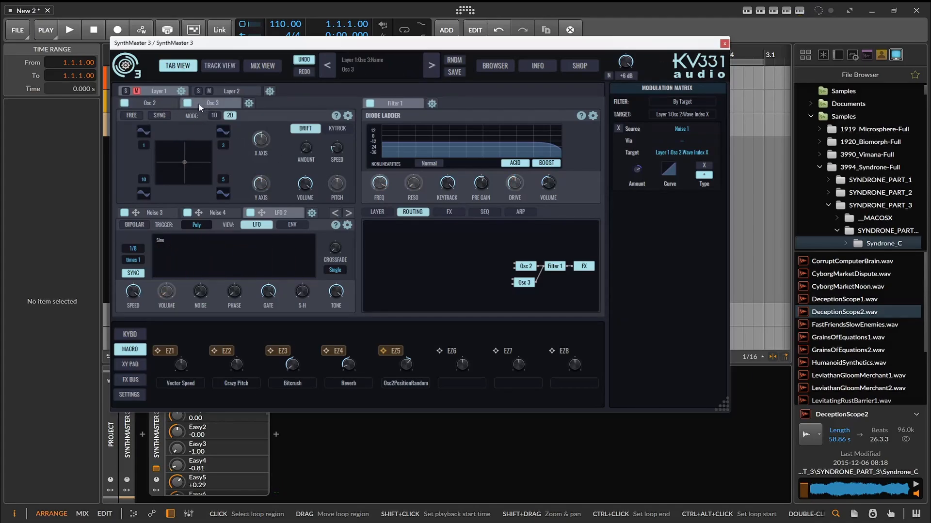
Step: Set the pitch of Layer 2's Osc 1 to -1 octave and add the Step 1 sequencer as its modulation source
click(222, 91)
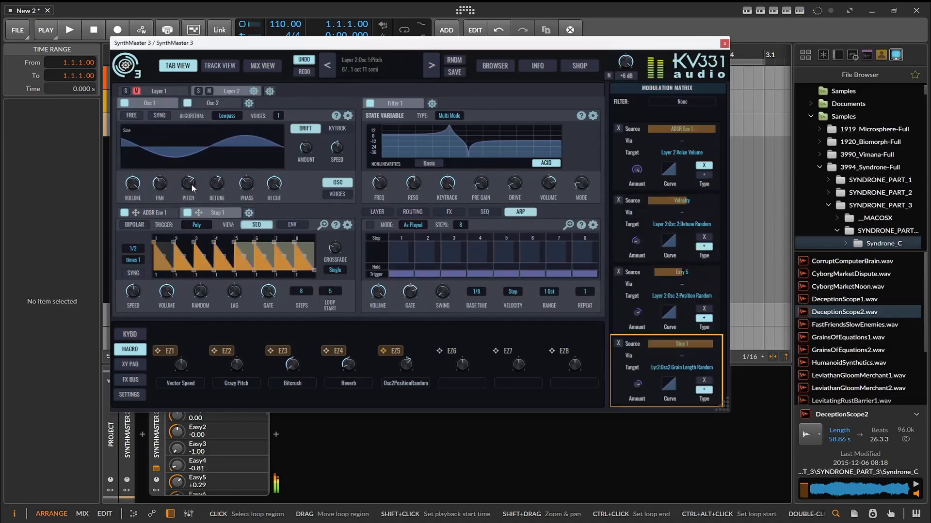
drag(191, 185, 187, 200)
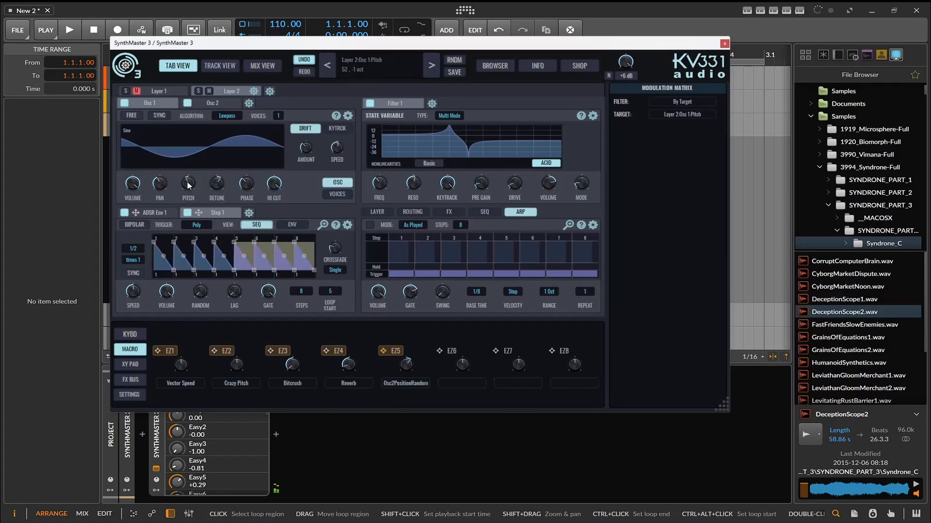
right_click(188, 185)
mouse_move(238, 216)
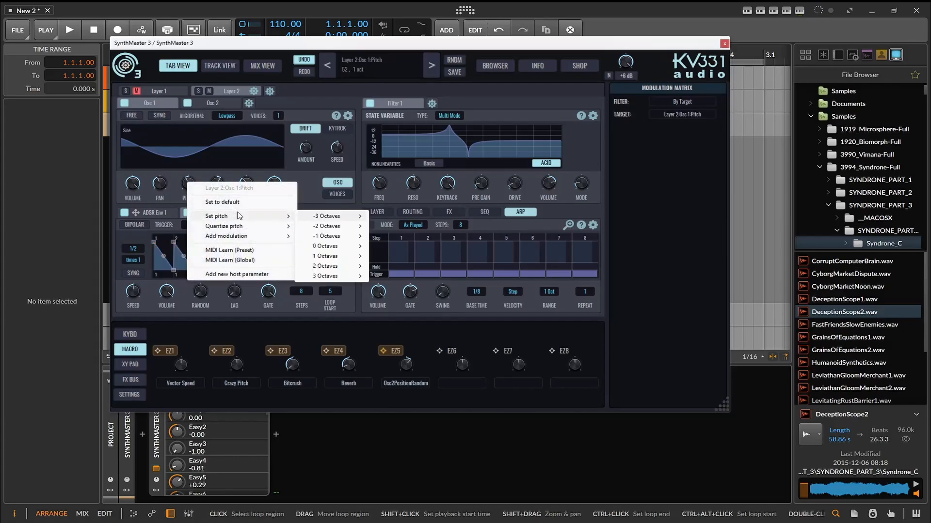
mouse_move(255, 237)
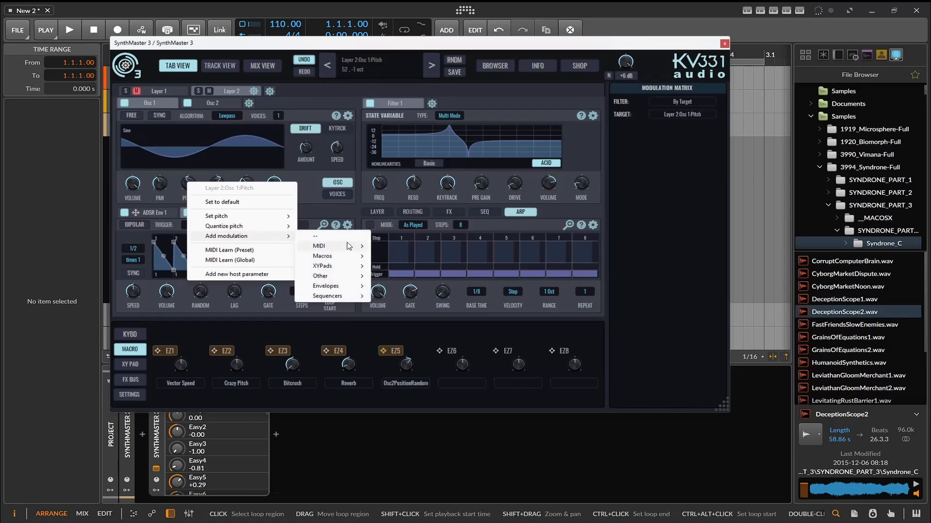
mouse_move(348, 290)
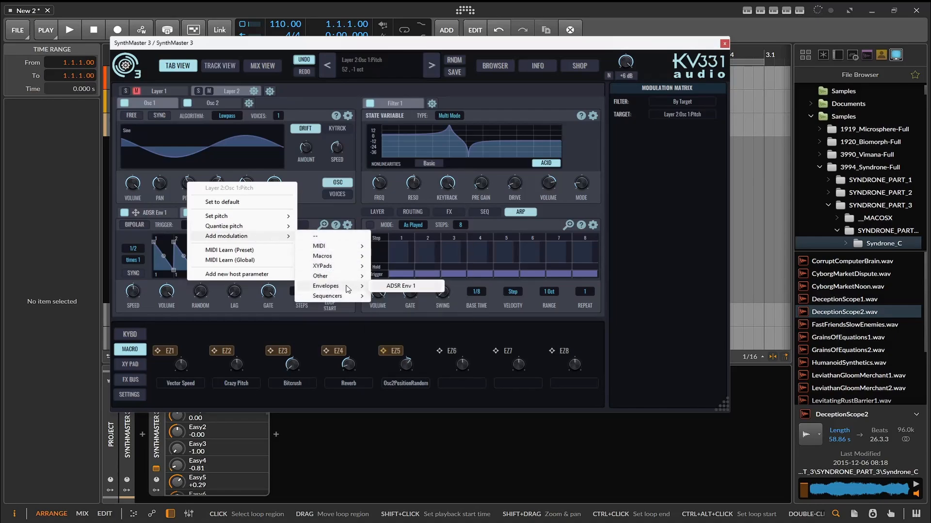
click(392, 298)
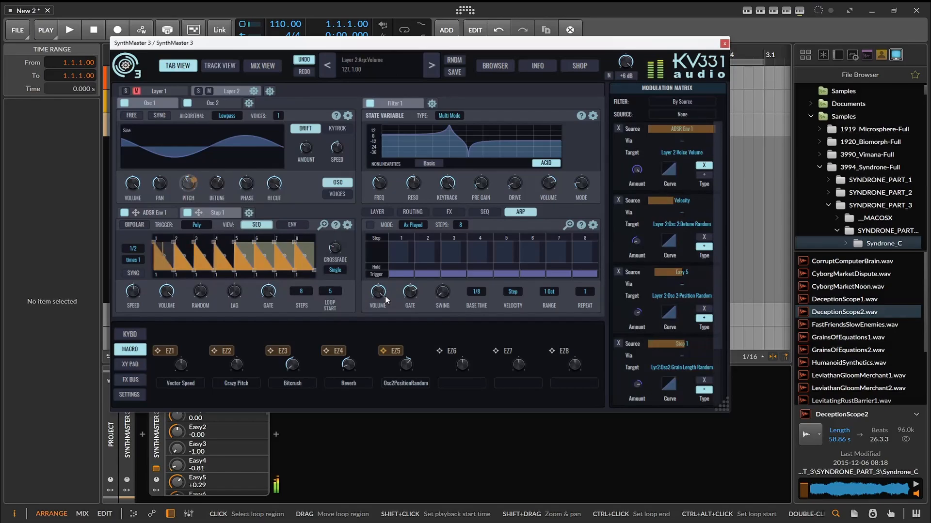
Step: Reshape the step levels of Layer 2's Step 1 sequencer and set its trigger mode to Mono
drag(156, 241, 179, 258)
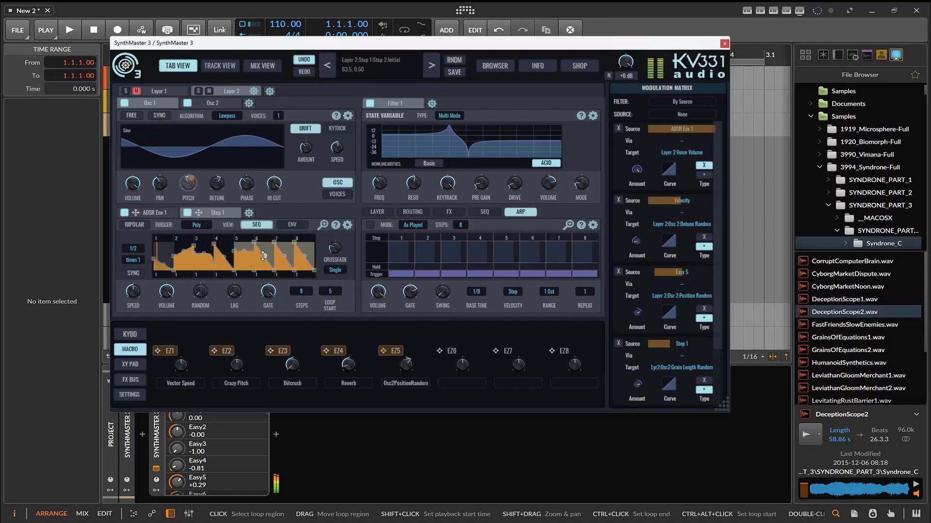
click(196, 225)
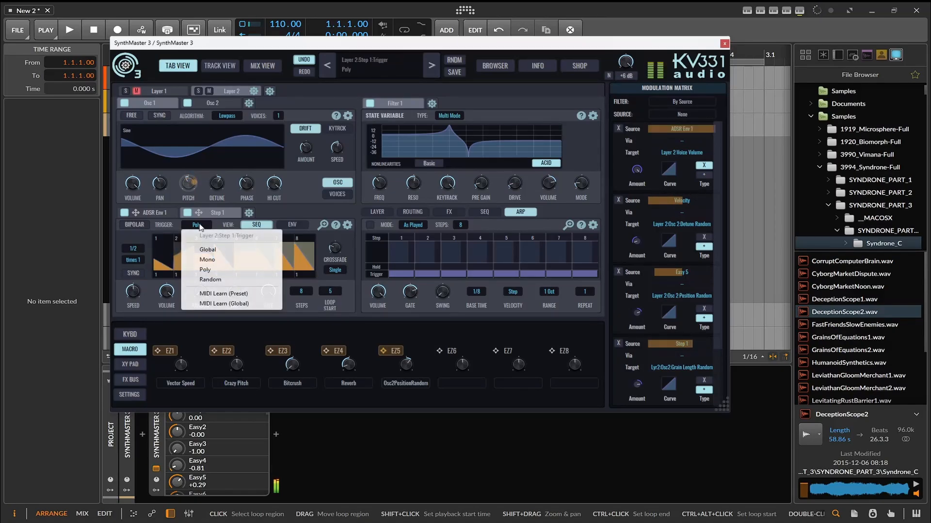
click(207, 260)
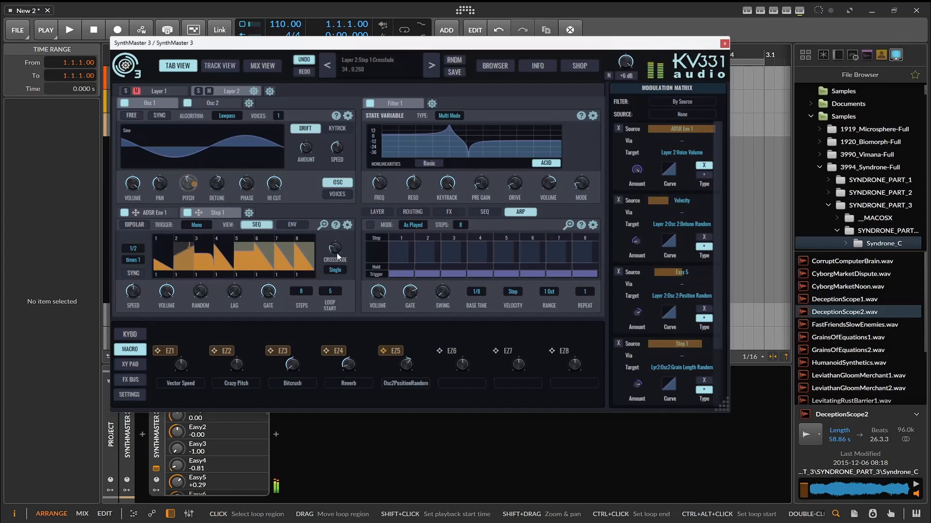
Step: Set the Step 1 sequencer to Double mode with a 1/1 beat multiplier, and adjust the curve of its fourth step
click(338, 257)
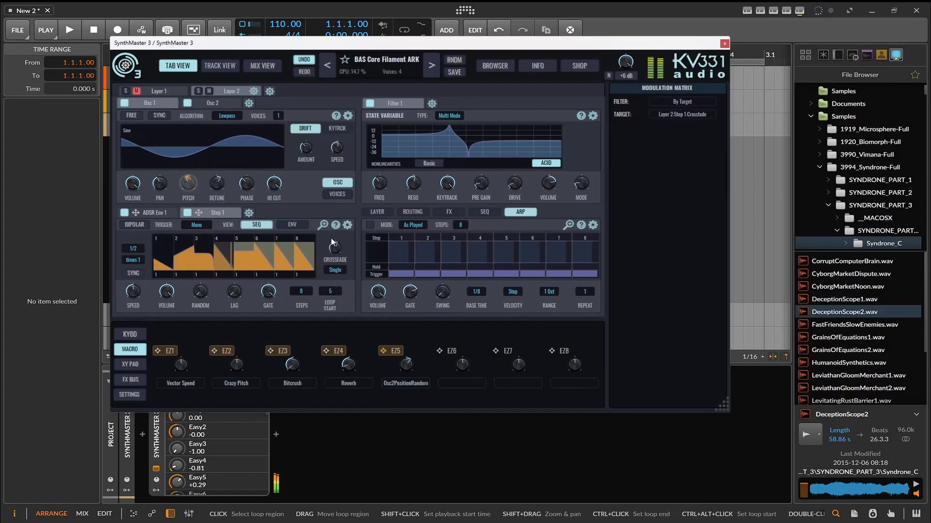
click(339, 270)
click(351, 305)
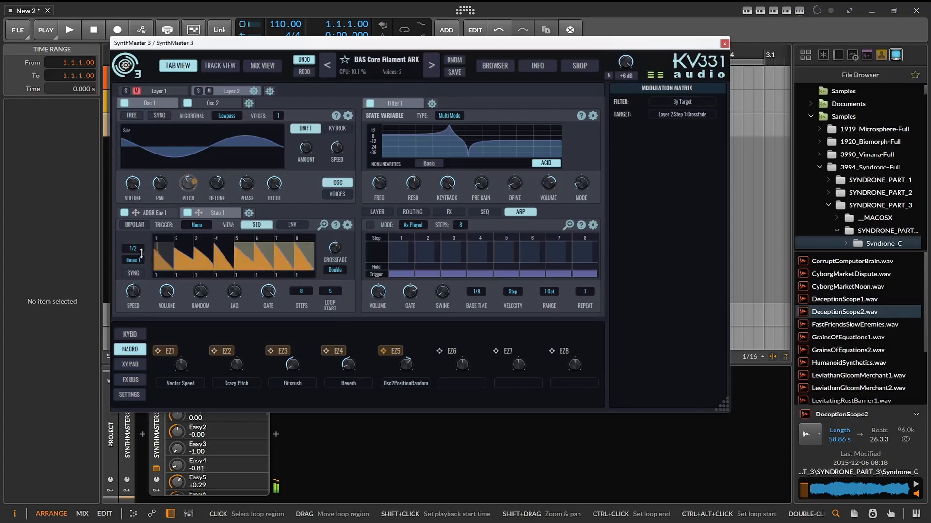
click(137, 250)
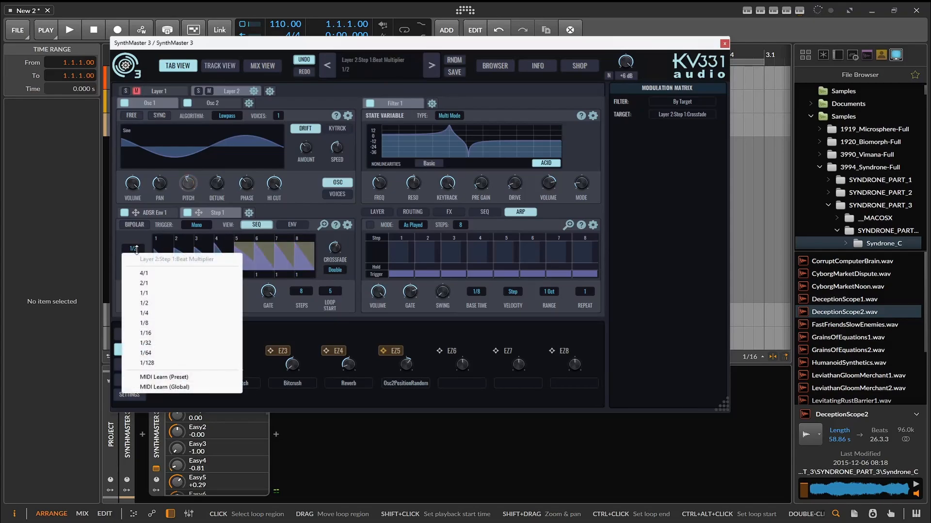
click(143, 292)
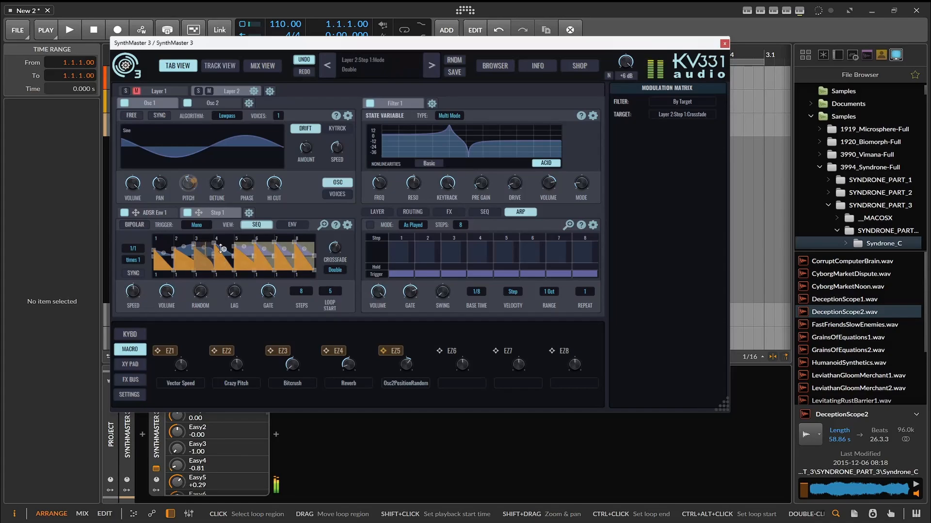
mouse_move(221, 249)
mouse_down()
mouse_move(225, 238)
mouse_move(230, 252)
mouse_up()
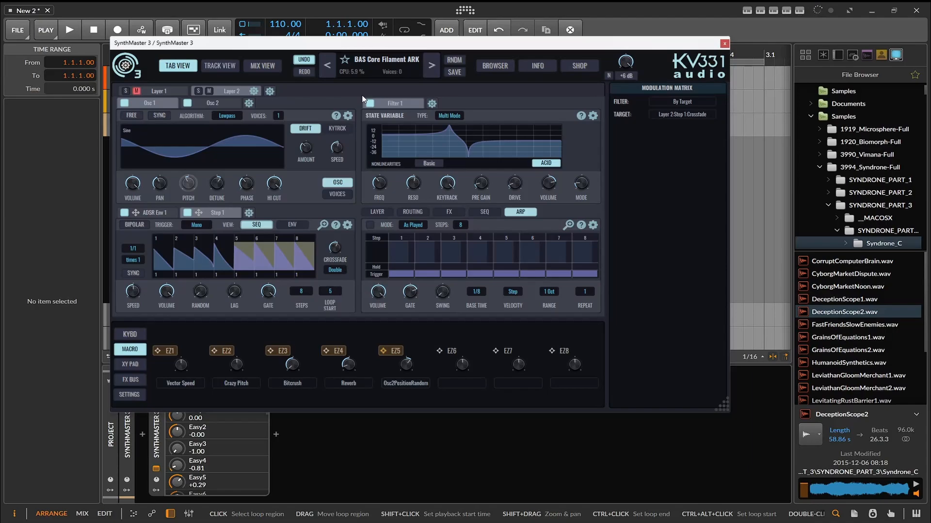
Step: Audition the bass presets that follow BAS Core Filament ARK one by one, ending on BAS DX Bass XS
click(426, 69)
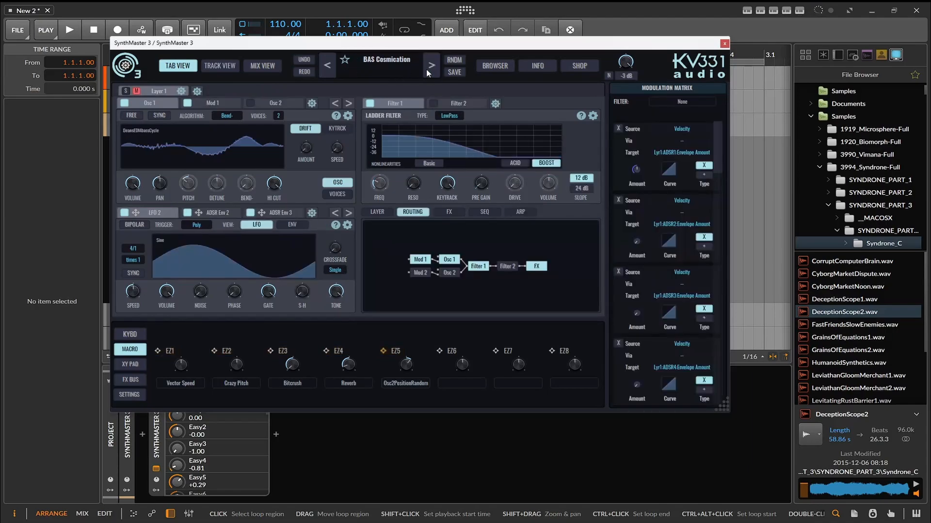
click(426, 69)
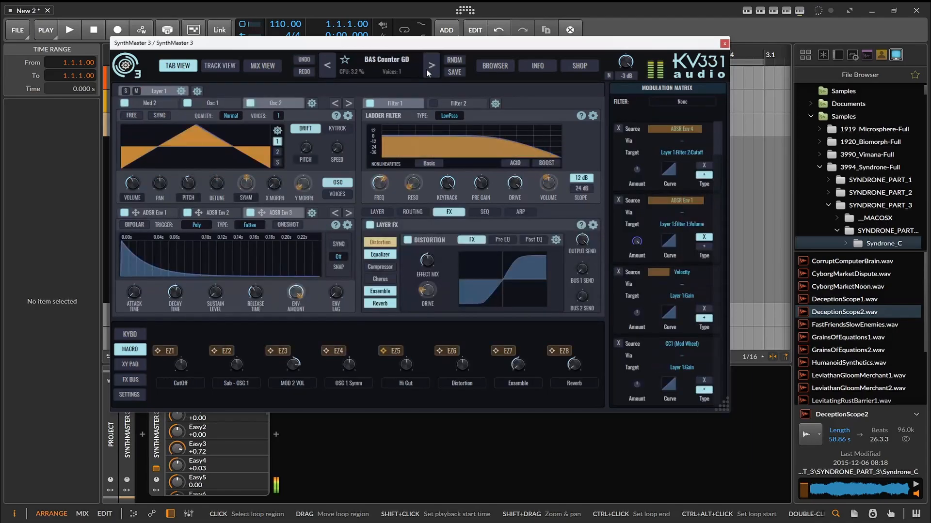
click(433, 66)
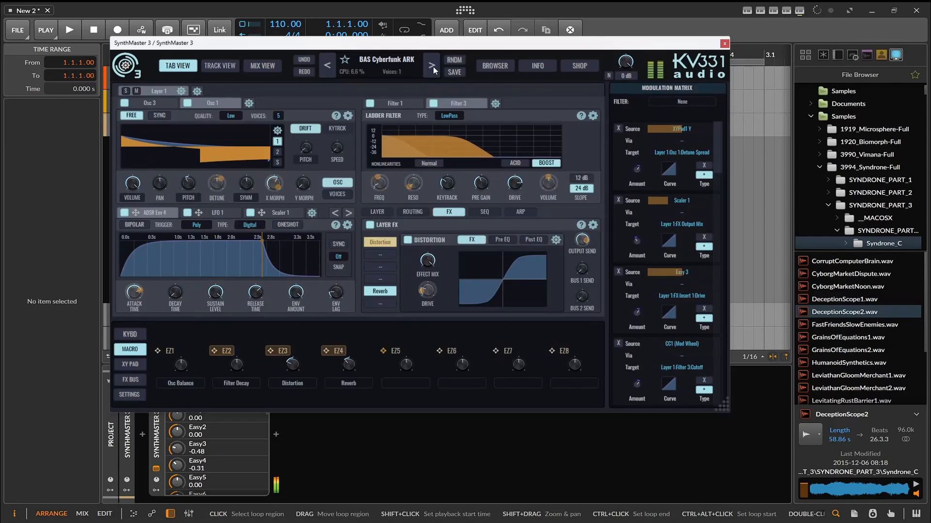
click(433, 66)
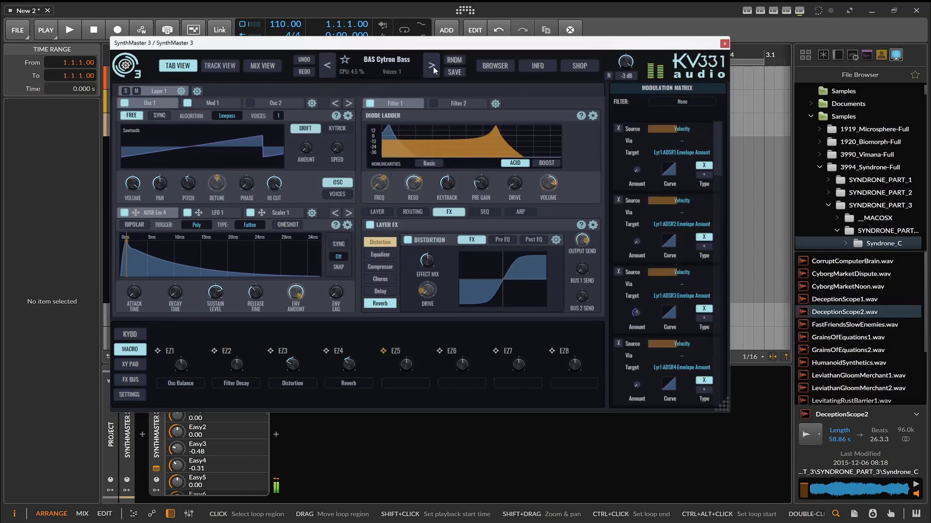
click(433, 66)
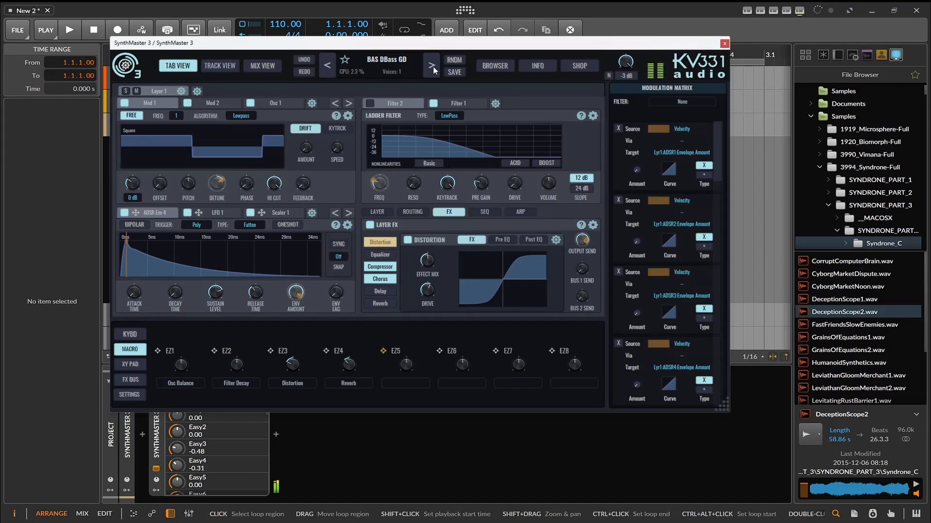
click(433, 66)
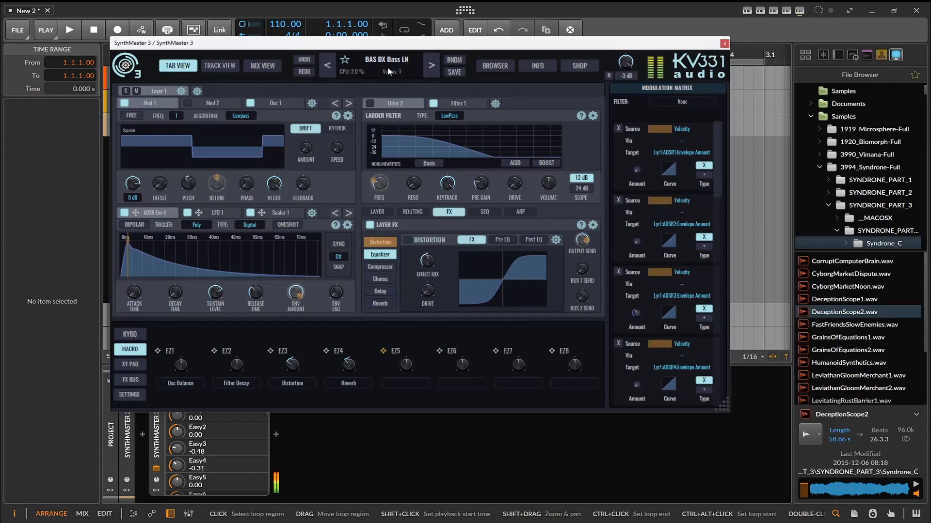
click(431, 68)
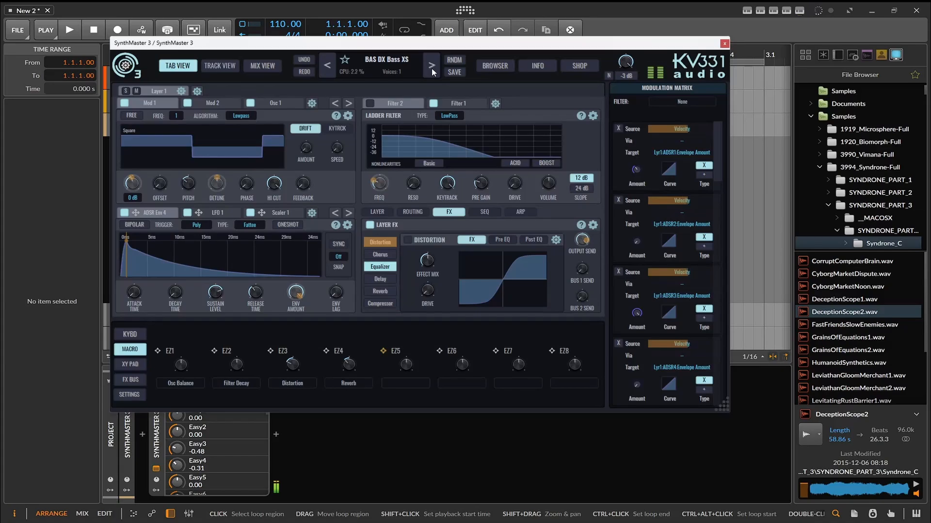